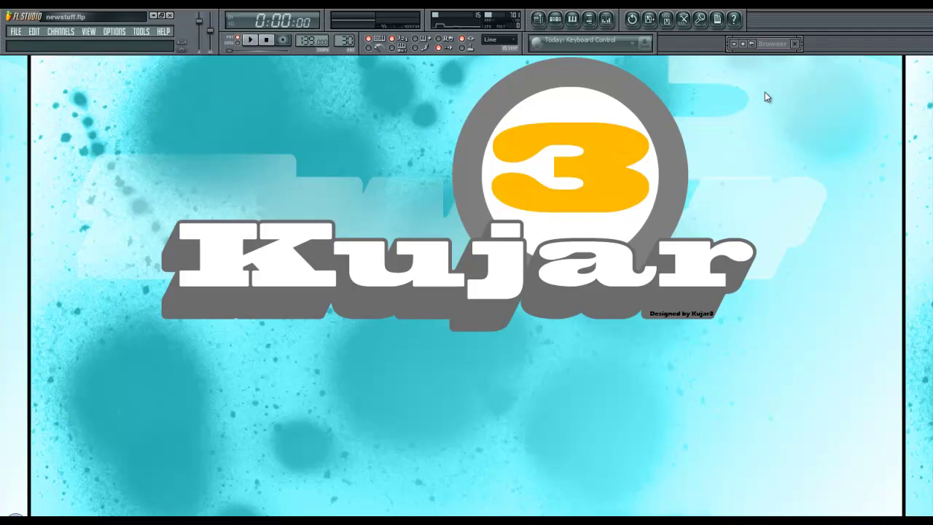
Display the step sequencer and the mixer, and look through all of the project's channels
{"action": "left_click", "coordinate": [555, 18]}
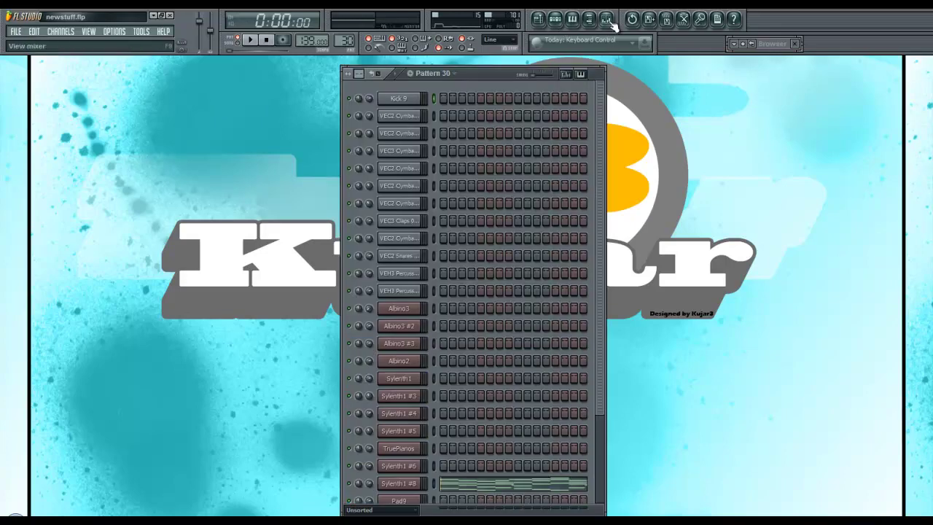
{"action": "left_click", "coordinate": [611, 22]}
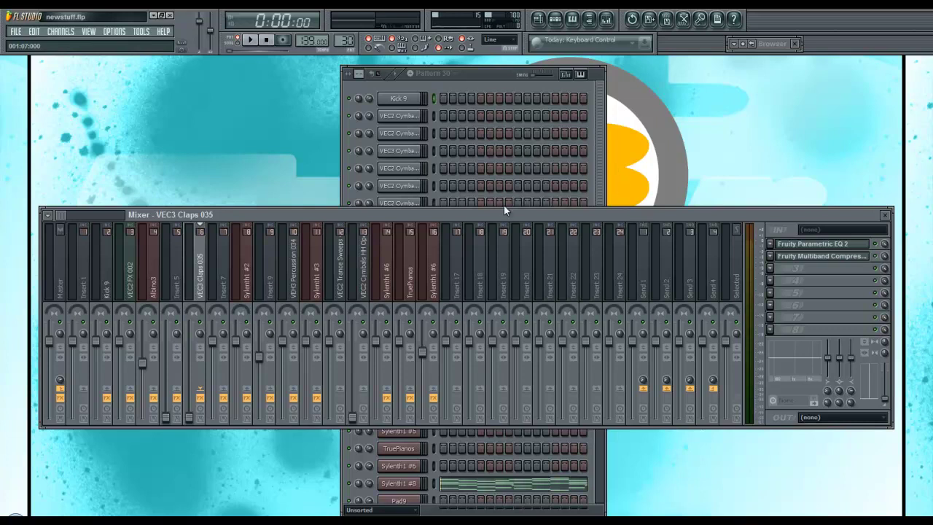
{"action": "left_click", "coordinate": [601, 167]}
{"action": "scroll", "coordinate": [598, 205], "scroll_direction": "down", "scroll_amount": 5}
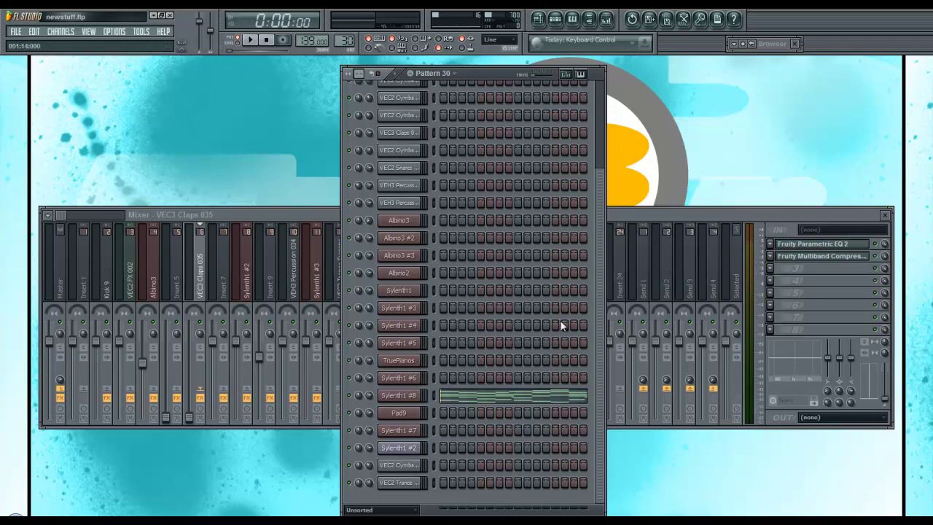
{"action": "scroll", "coordinate": [598, 232], "scroll_direction": "up", "scroll_amount": 5}
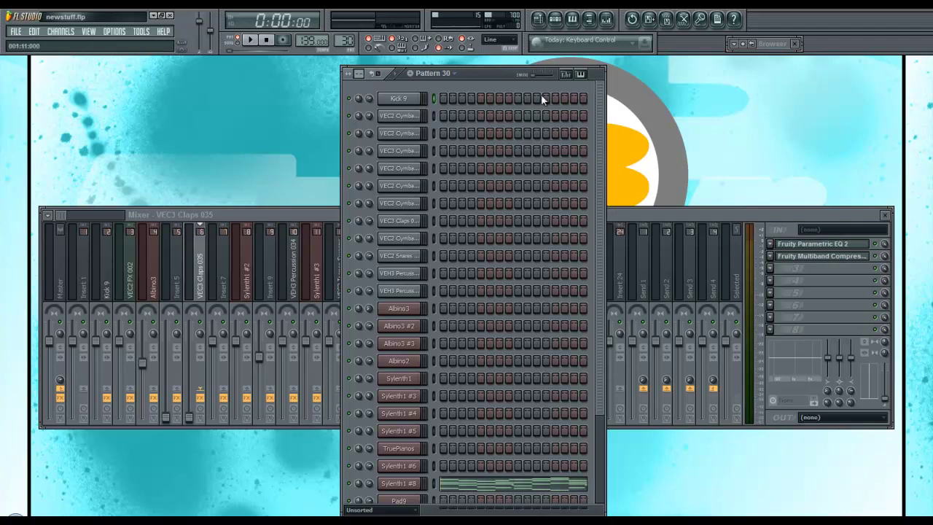
{"action": "left_click_drag", "start_coordinate": [549, 67], "coordinate": [551, 57]}
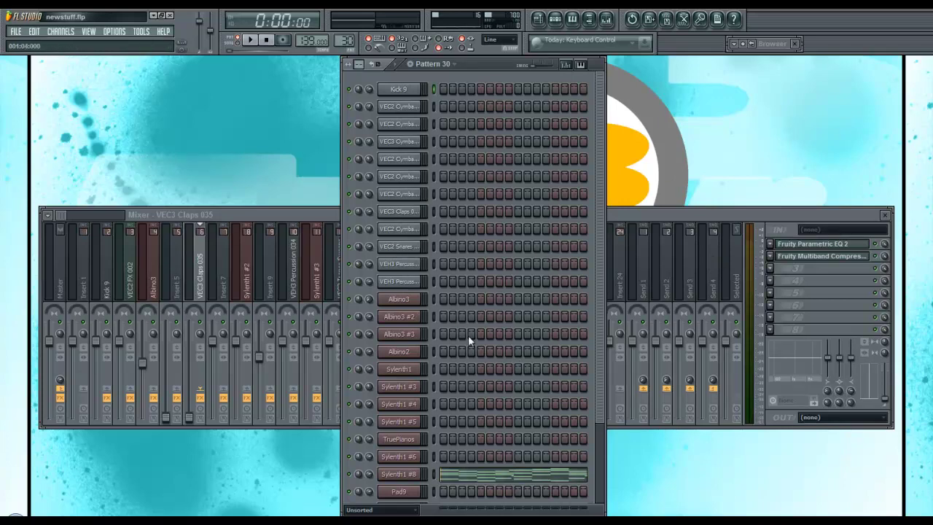
{"action": "scroll", "coordinate": [468, 336], "scroll_direction": "down", "scroll_amount": 3}
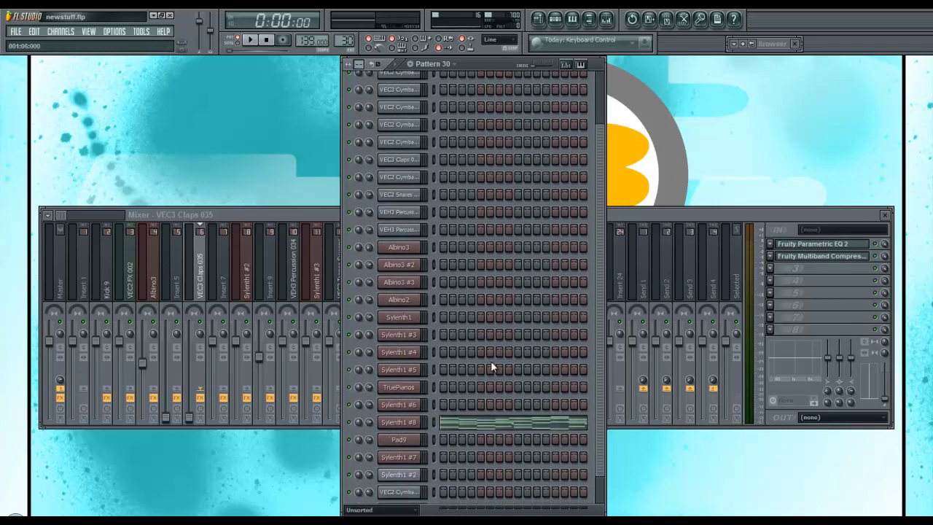
{"action": "scroll", "coordinate": [489, 372], "scroll_direction": "down", "scroll_amount": 1}
{"action": "scroll", "coordinate": [486, 391], "scroll_direction": "up", "scroll_amount": 4}
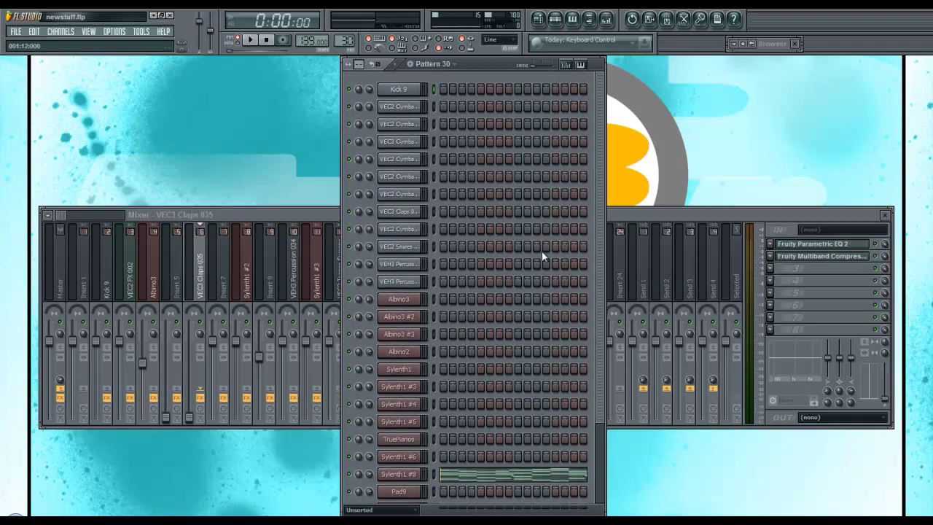
Open the playlist and examine how the patterns, effects and automation tracks are arranged across the song
{"action": "left_click", "coordinate": [540, 22]}
{"action": "left_click_drag", "start_coordinate": [126, 74], "coordinate": [251, 84]}
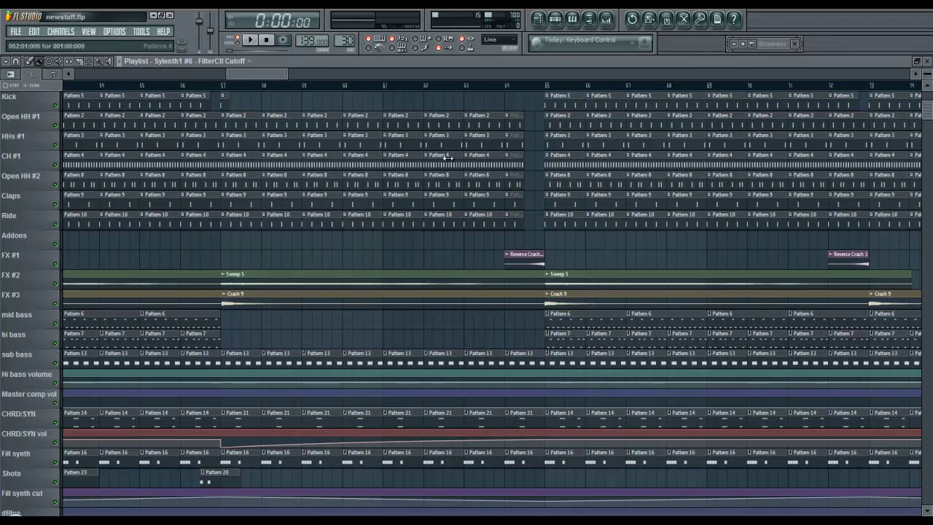
{"action": "scroll", "coordinate": [486, 277], "scroll_direction": "down", "scroll_amount": 5}
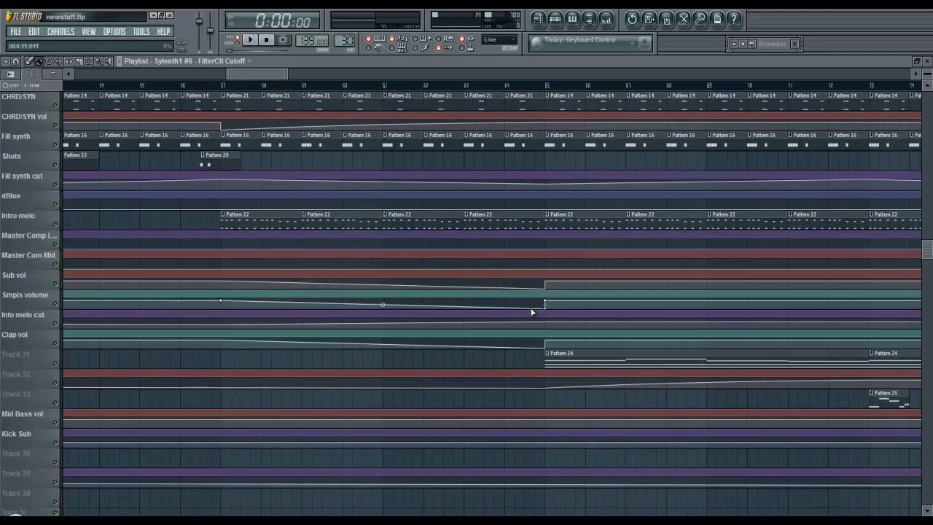
{"action": "scroll", "coordinate": [532, 312], "scroll_direction": "up", "scroll_amount": 5}
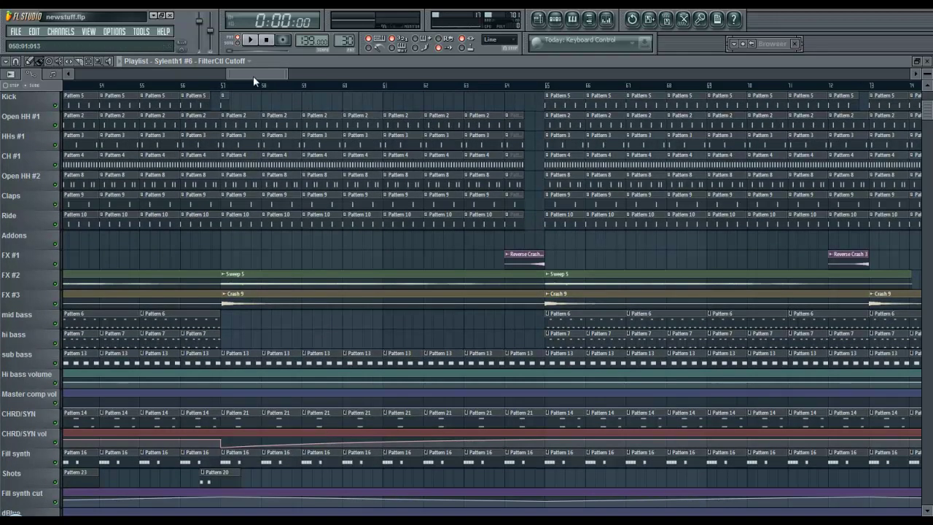
{"action": "left_click_drag", "start_coordinate": [253, 76], "coordinate": [257, 74]}
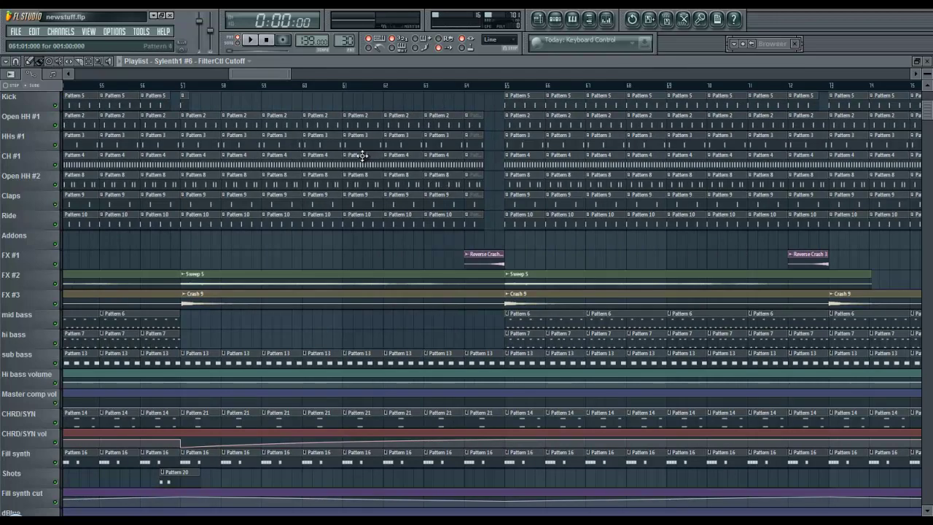
{"action": "scroll", "coordinate": [248, 86], "scroll_direction": "left", "scroll_amount": 5}
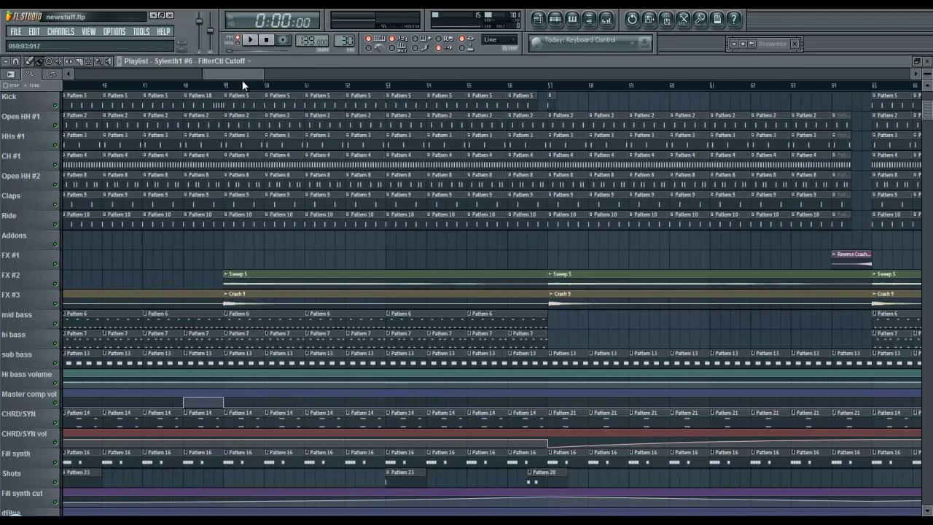
{"action": "scroll", "coordinate": [241, 84], "scroll_direction": "left", "scroll_amount": 6}
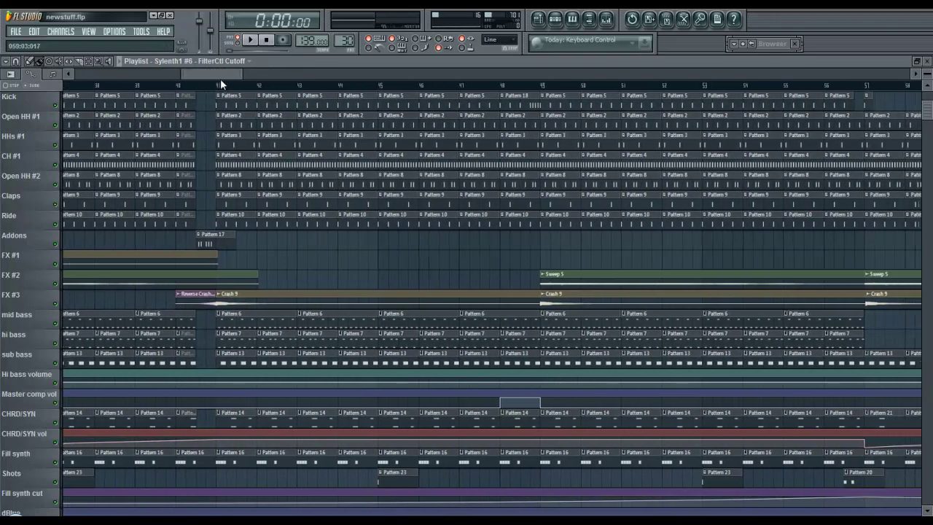
{"action": "scroll", "coordinate": [212, 82], "scroll_direction": "left", "scroll_amount": 6}
Play the song from bar 25 and follow the arrangement in the playlist as it progresses
{"action": "left_click", "coordinate": [222, 85]}
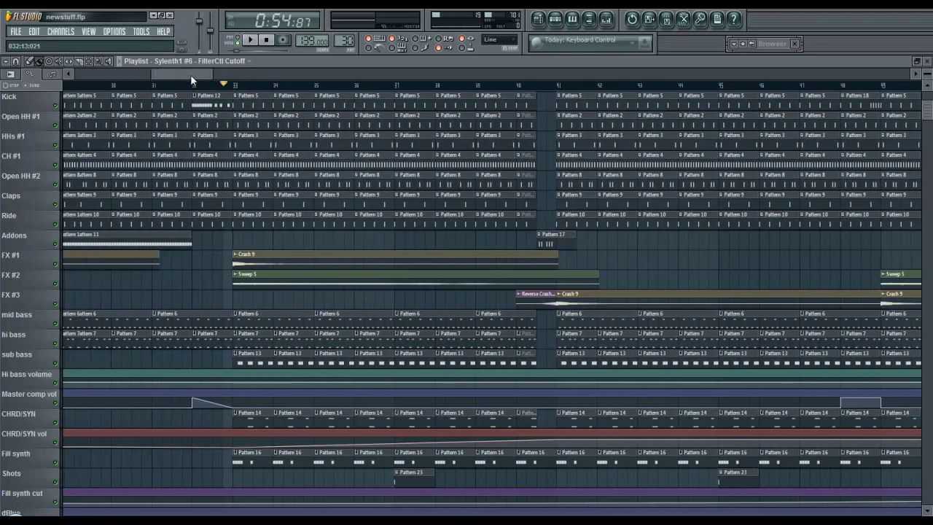
{"action": "left_click_drag", "start_coordinate": [191, 75], "coordinate": [170, 74]}
{"action": "left_click", "coordinate": [239, 84]}
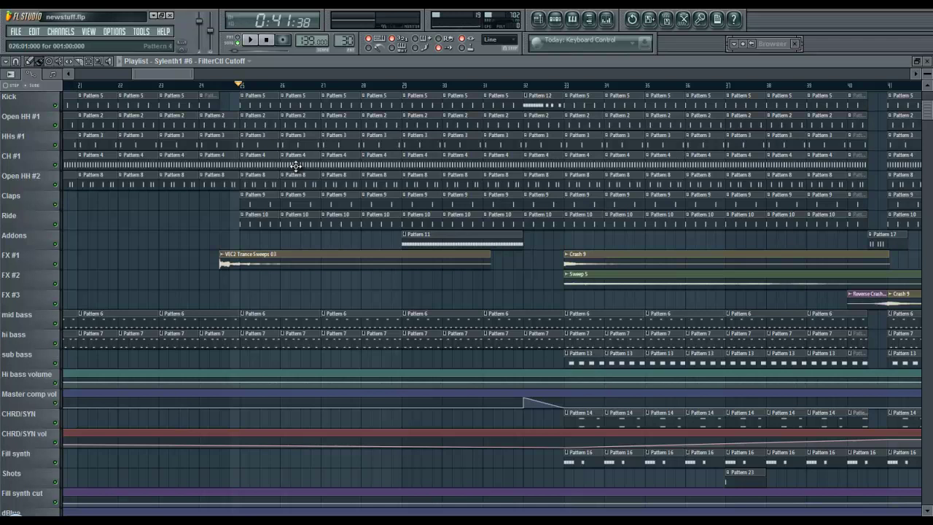
{"action": "left_click", "coordinate": [250, 40]}
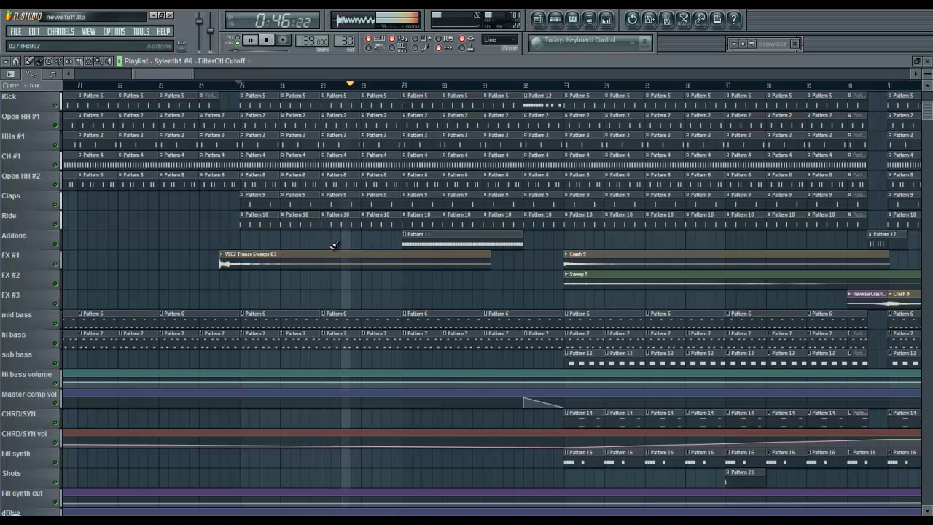
{"action": "left_click_drag", "start_coordinate": [153, 73], "coordinate": [171, 74]}
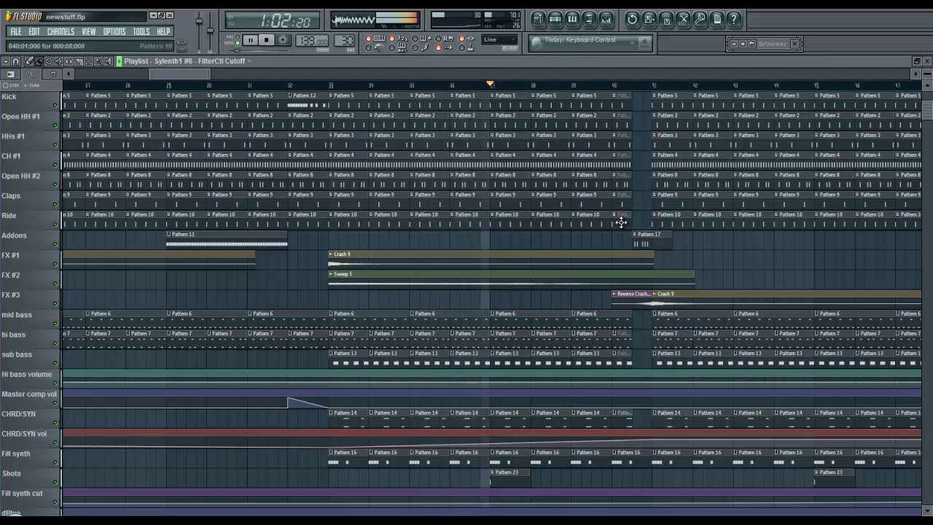
{"action": "left_click_drag", "start_coordinate": [175, 73], "coordinate": [199, 71]}
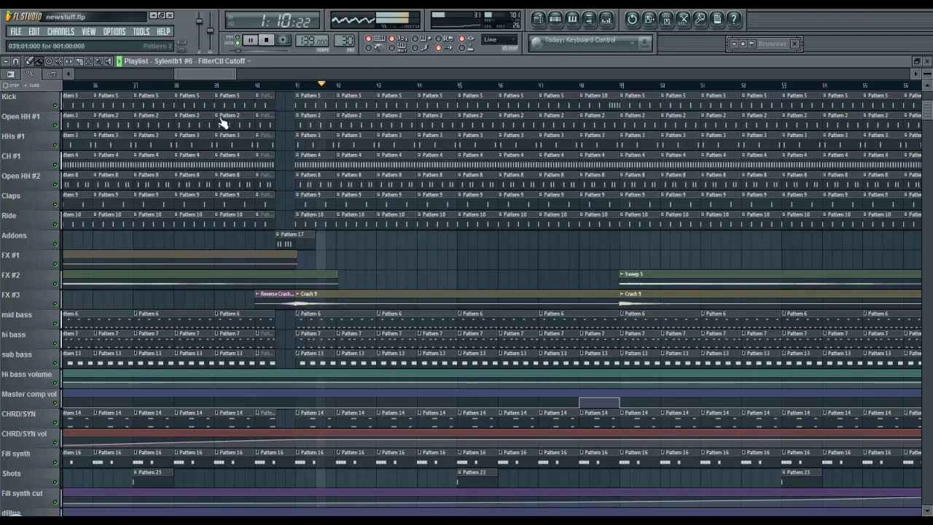
{"action": "left_click_drag", "start_coordinate": [197, 72], "coordinate": [205, 72]}
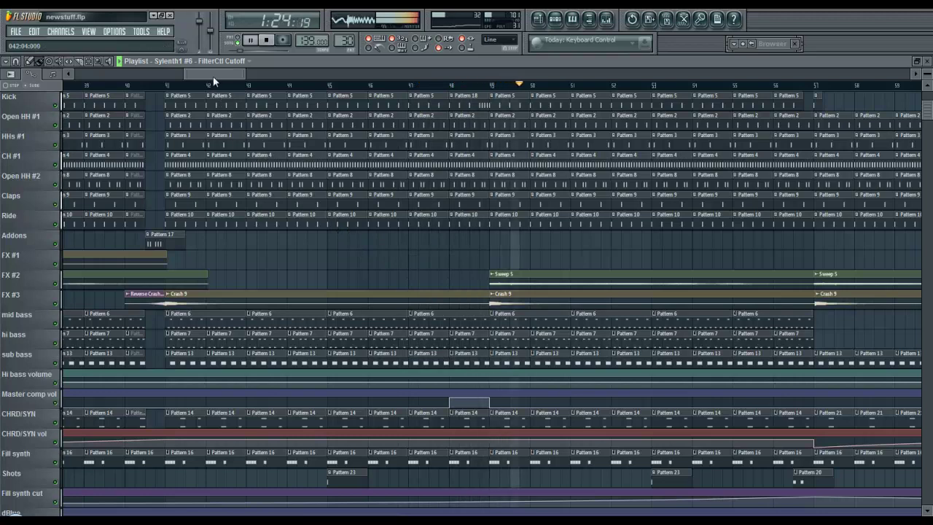
{"action": "left_click_drag", "start_coordinate": [213, 75], "coordinate": [239, 71]}
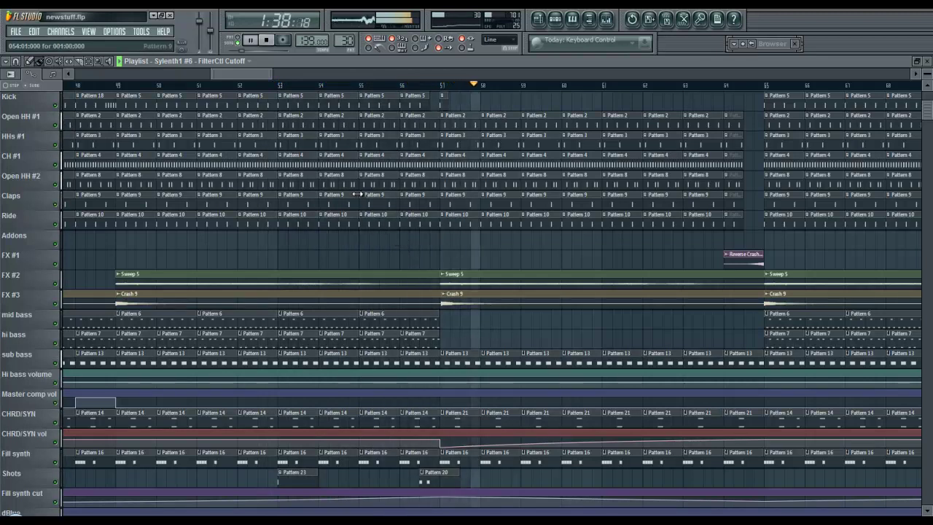
{"action": "left_click_drag", "start_coordinate": [245, 76], "coordinate": [271, 76]}
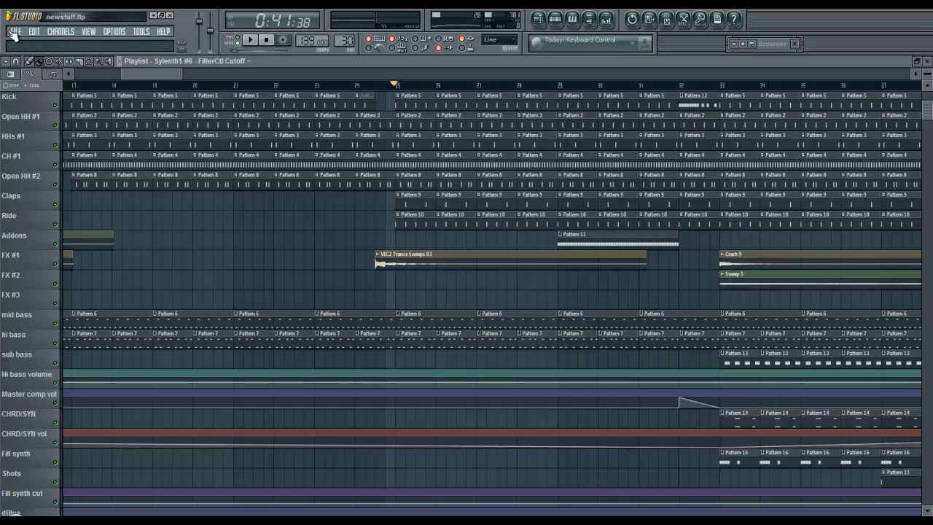
Open the recent project KyberProjekt.flp without saving changes to newstuff.flp, and close the playlist
{"action": "left_click", "coordinate": [33, 31]}
{"action": "mouse_move", "coordinate": [15, 31]}
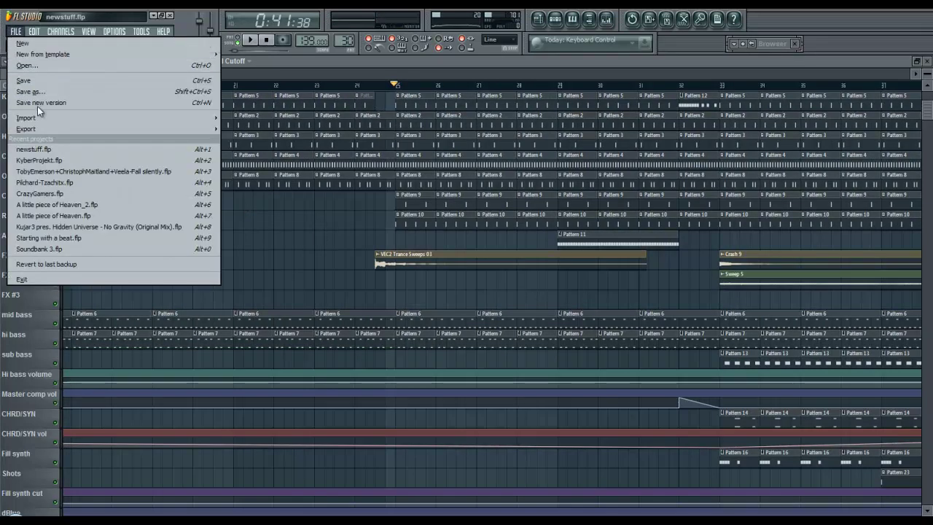
{"action": "left_click", "coordinate": [49, 160]}
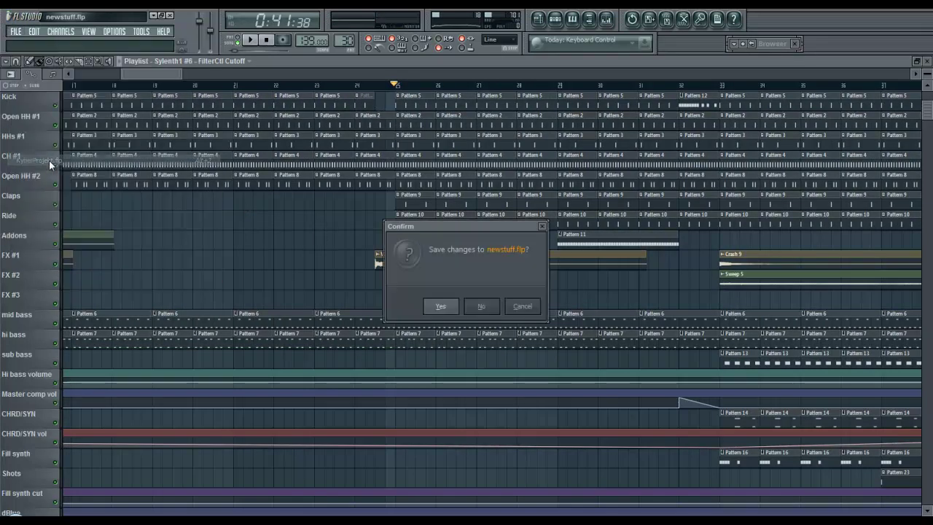
{"action": "left_click", "coordinate": [483, 307]}
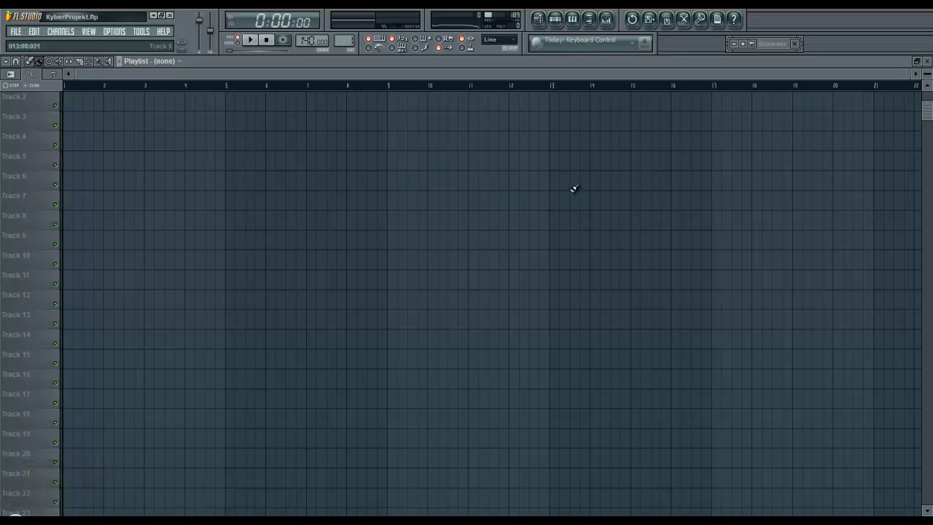
{"action": "left_click", "coordinate": [928, 62]}
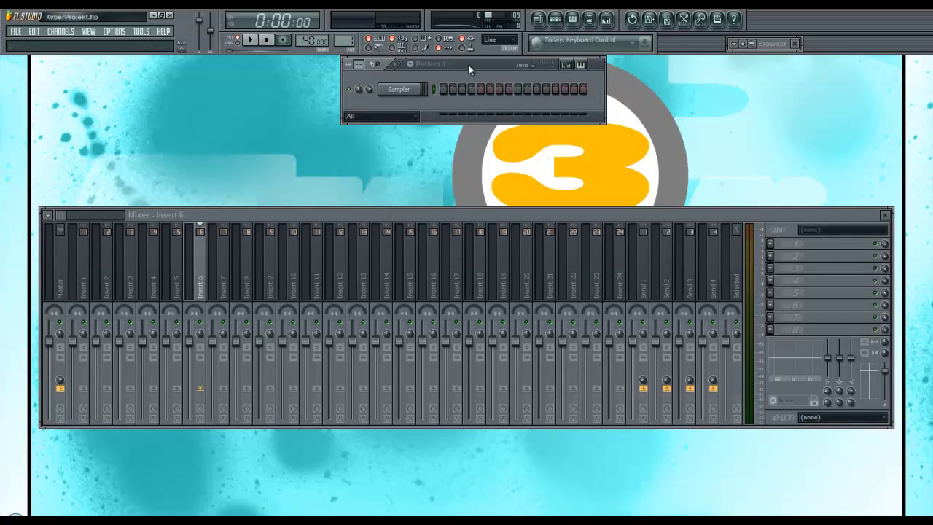
{"action": "left_click_drag", "start_coordinate": [468, 64], "coordinate": [474, 110]}
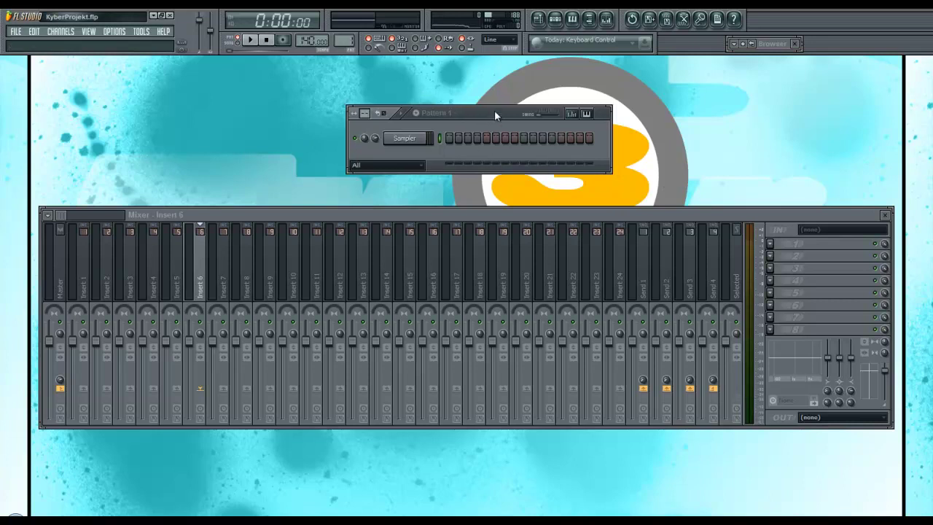
{"action": "left_click_drag", "start_coordinate": [495, 110], "coordinate": [502, 146]}
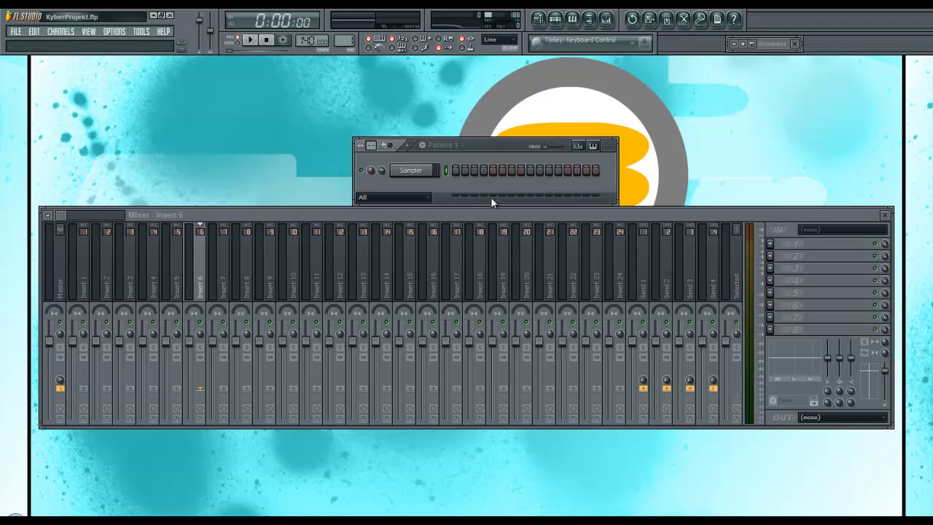
{"action": "left_click_drag", "start_coordinate": [495, 146], "coordinate": [496, 142]}
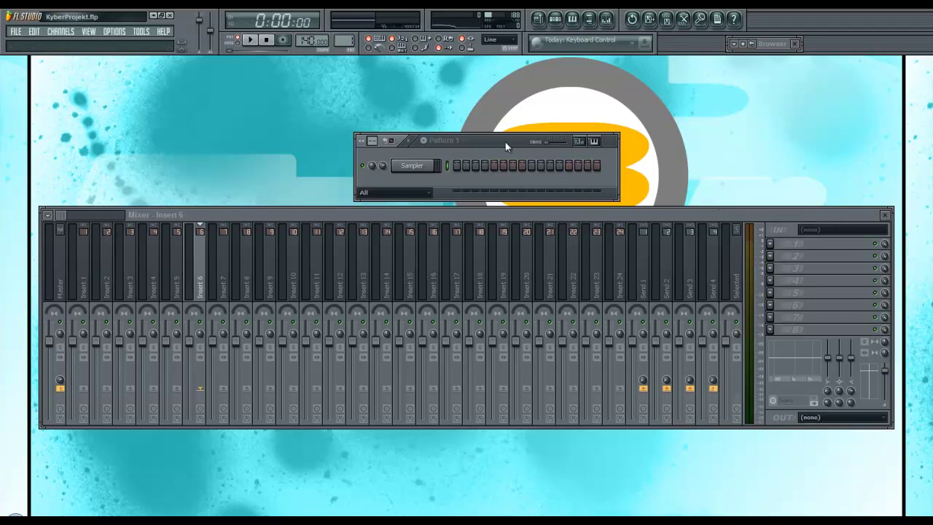
{"action": "left_click_drag", "start_coordinate": [504, 142], "coordinate": [497, 147]}
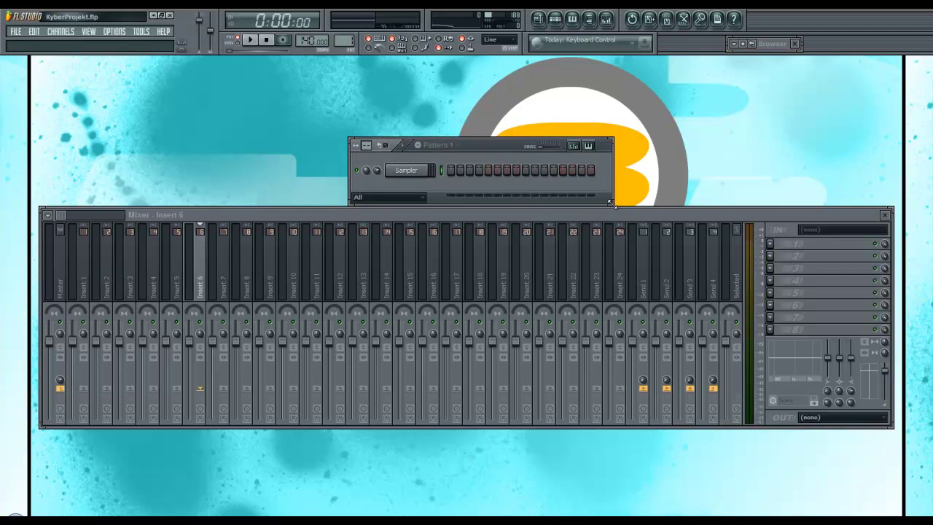
{"action": "left_click_drag", "start_coordinate": [511, 142], "coordinate": [501, 112]}
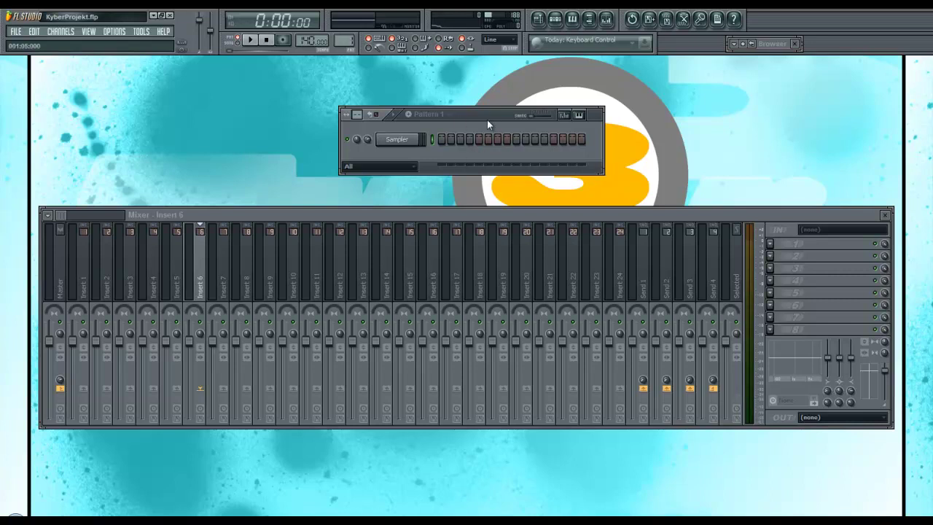
{"action": "left_click_drag", "start_coordinate": [487, 116], "coordinate": [507, 139]}
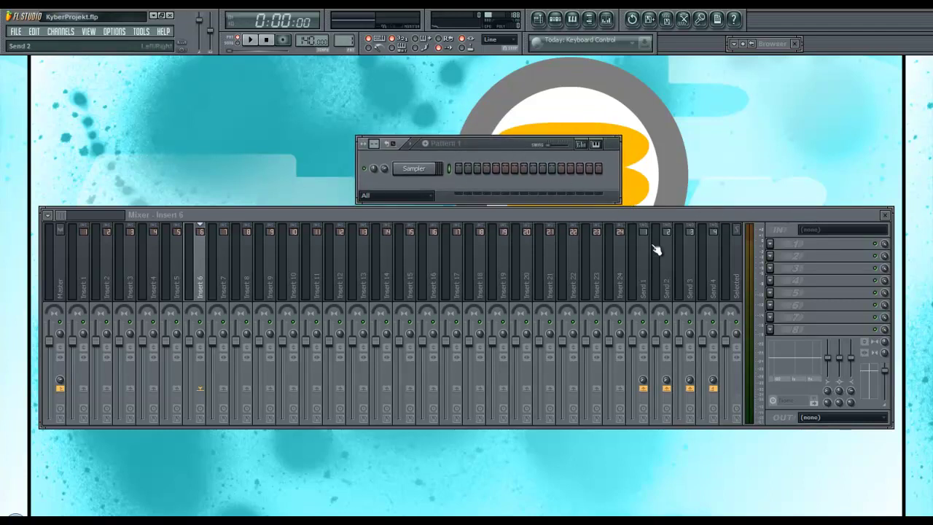
{"action": "left_click", "coordinate": [654, 216]}
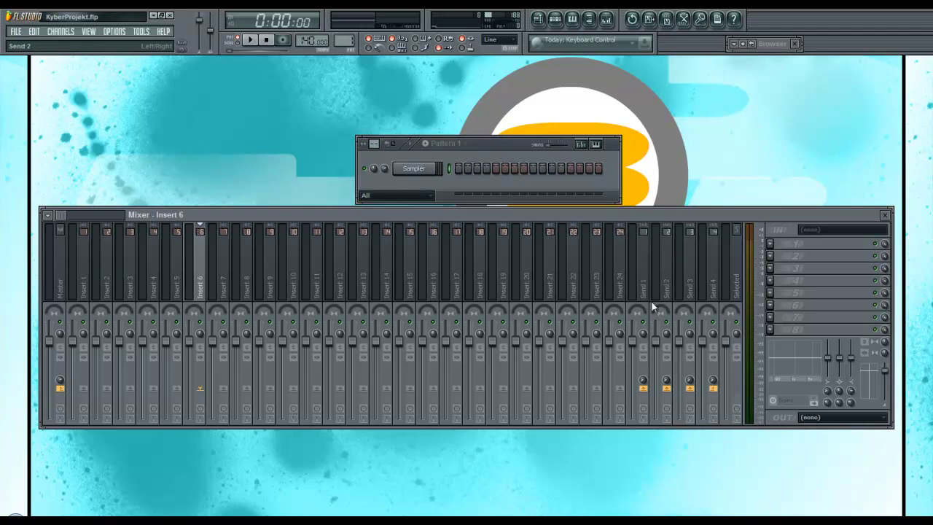
{"action": "left_click_drag", "start_coordinate": [497, 139], "coordinate": [499, 120]}
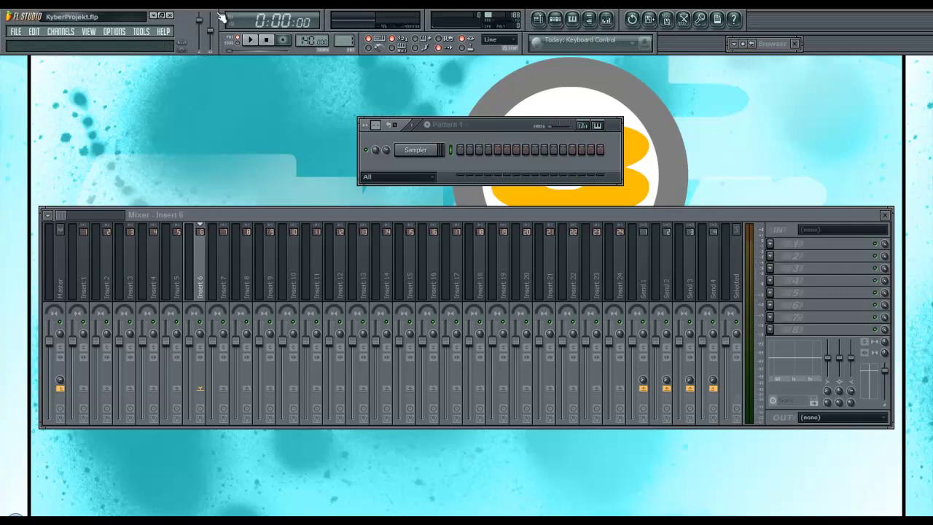
{"action": "left_click", "coordinate": [18, 36]}
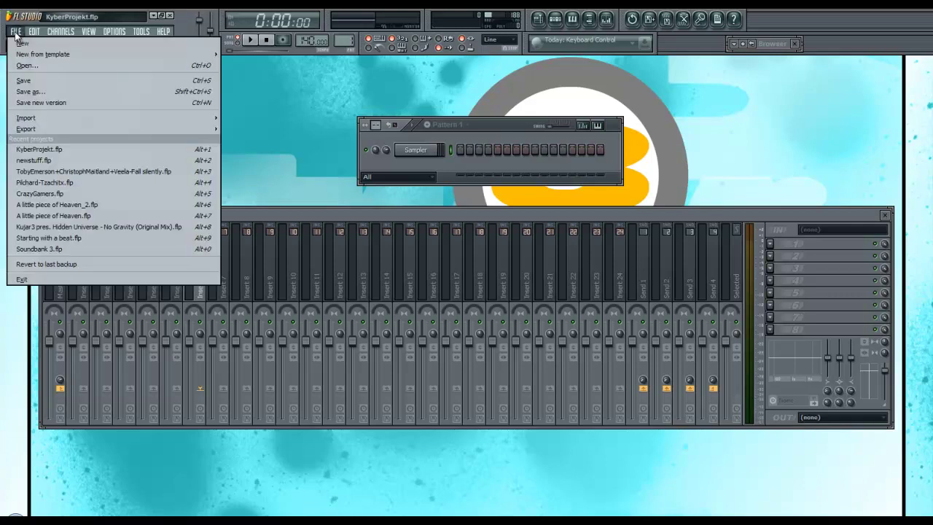
{"action": "left_click", "coordinate": [188, 35]}
{"action": "left_click", "coordinate": [165, 31]}
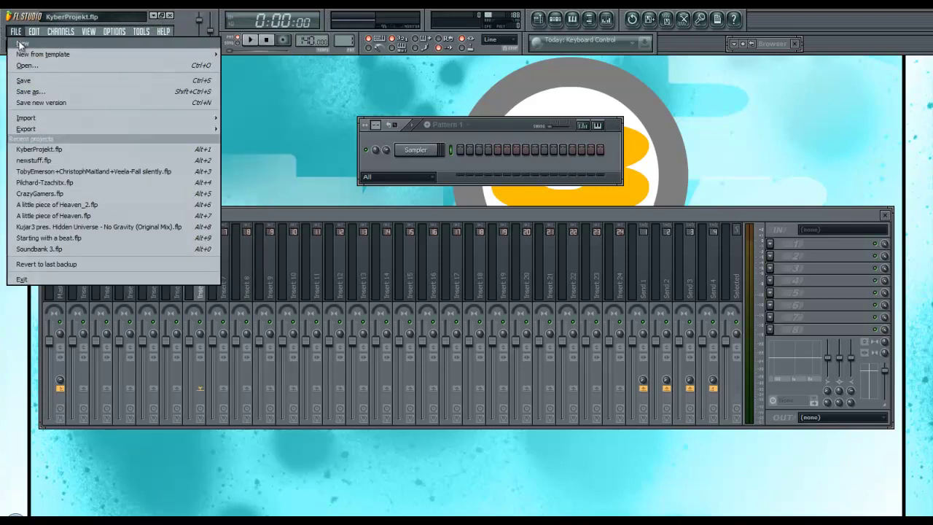
Move the step sequencer closer to the mixer and select the Insert 23 mixer track
{"action": "left_click", "coordinate": [16, 34]}
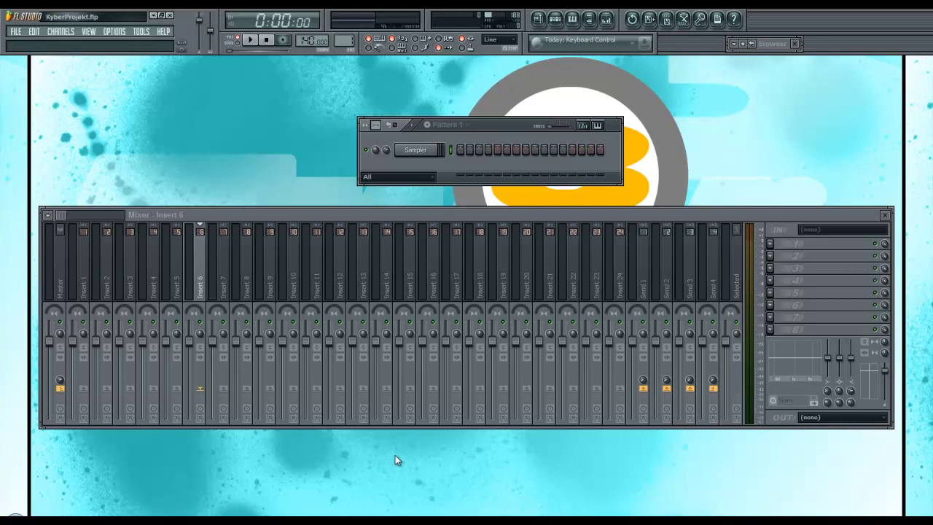
{"action": "left_click_drag", "start_coordinate": [492, 122], "coordinate": [495, 146]}
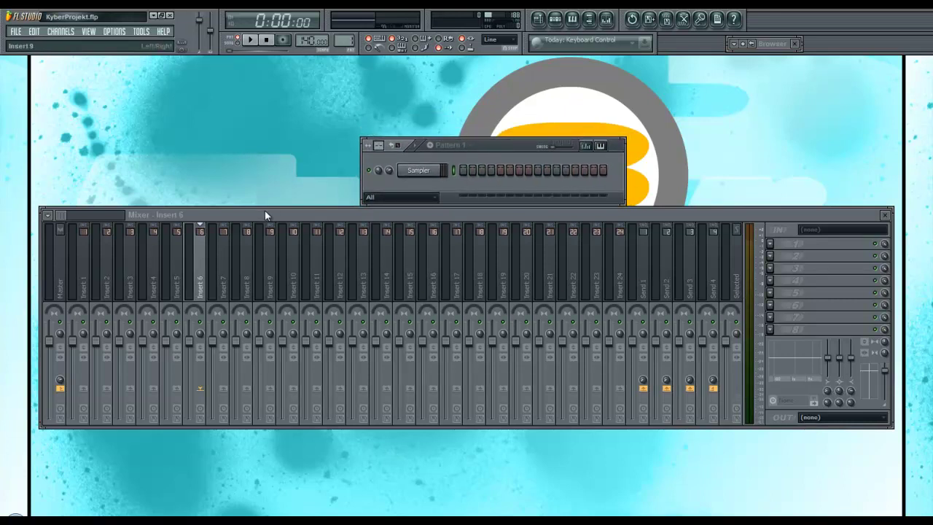
{"action": "left_click", "coordinate": [602, 277]}
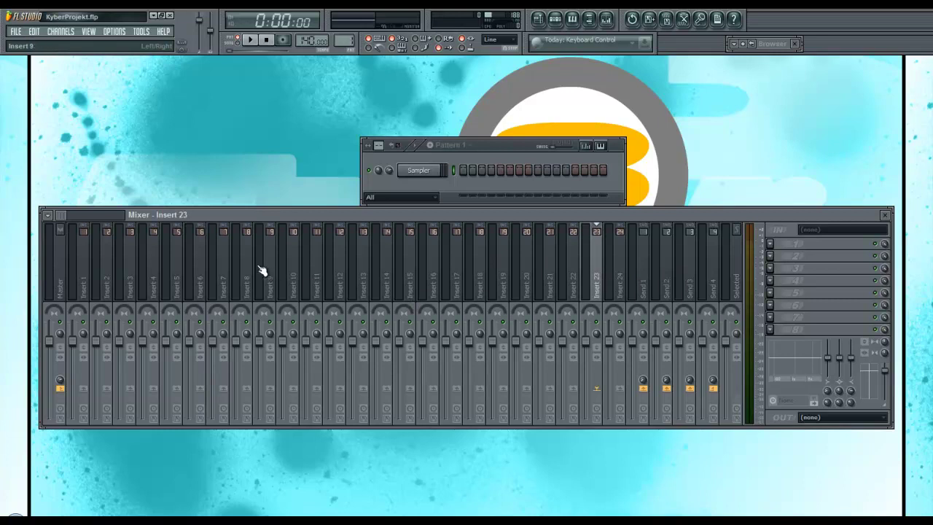
{"action": "left_click", "coordinate": [16, 32]}
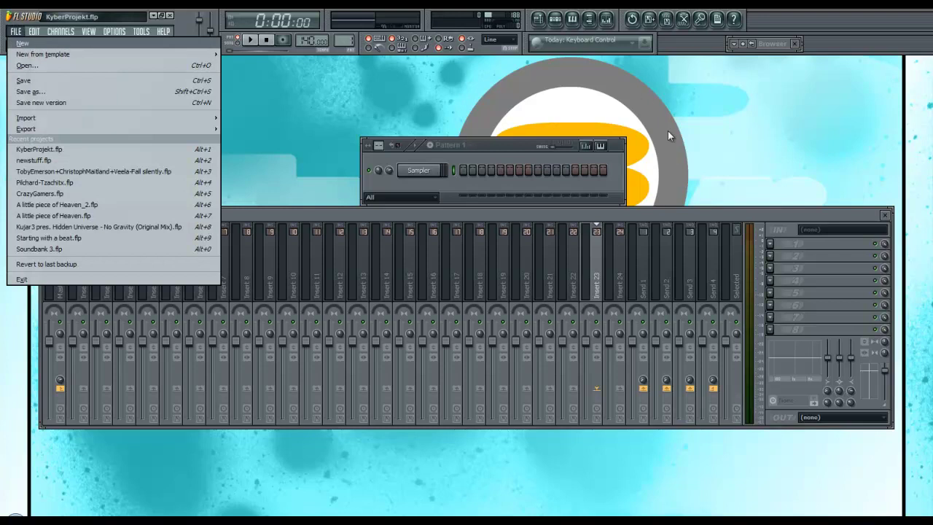
{"action": "left_click", "coordinate": [494, 147]}
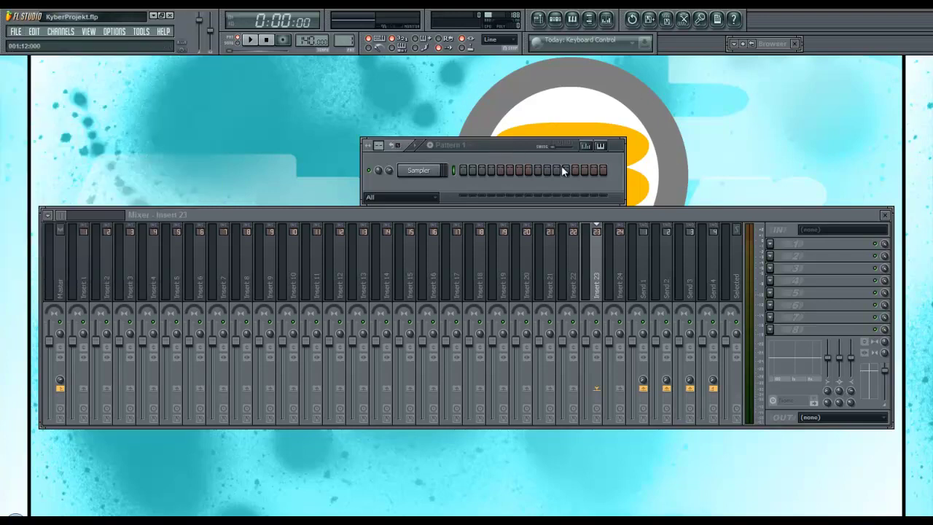
Create a new project from the minimal template Basic with limiter
{"action": "left_click", "coordinate": [18, 32]}
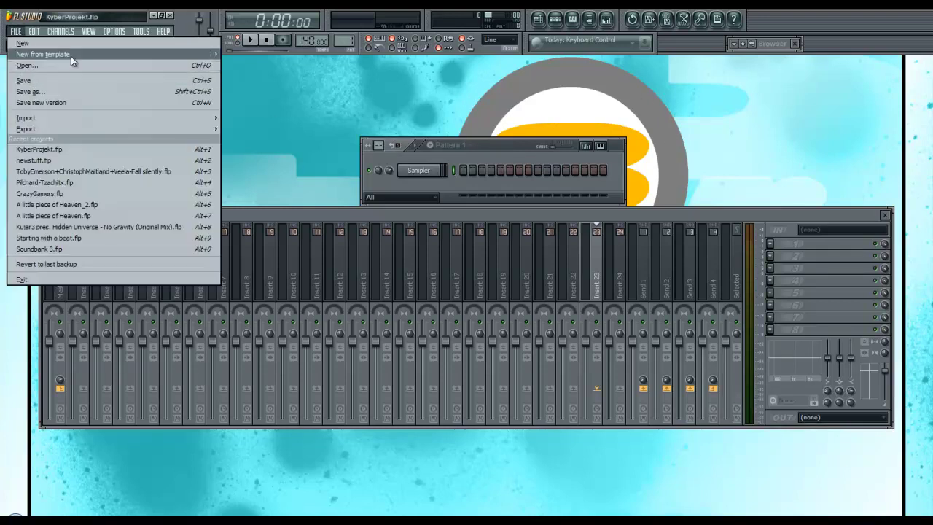
{"action": "mouse_move", "coordinate": [138, 57]}
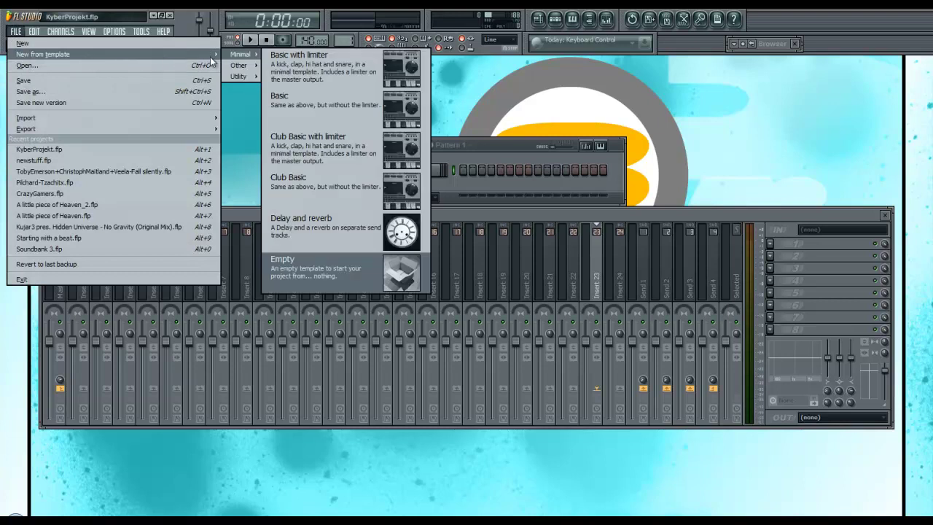
{"action": "left_click", "coordinate": [306, 64]}
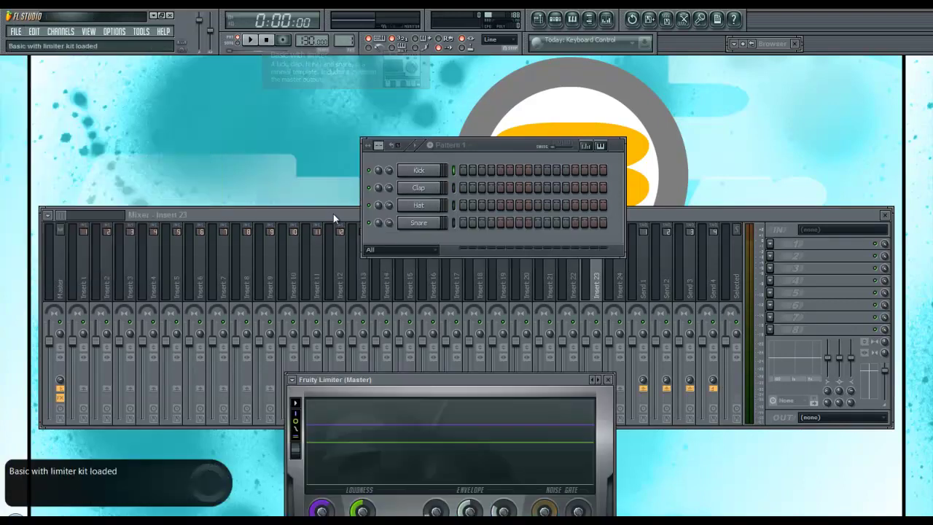
Close the Fruity Limiter window and reposition the step sequencer and mixer so that they no longer overlap
{"action": "left_click_drag", "start_coordinate": [494, 149], "coordinate": [498, 115]}
{"action": "left_click_drag", "start_coordinate": [491, 379], "coordinate": [460, 260]}
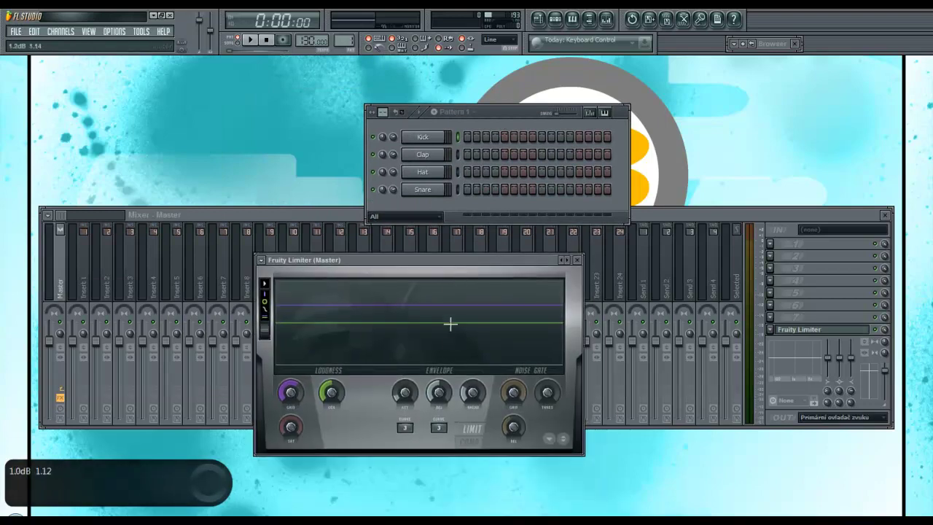
{"action": "left_click", "coordinate": [580, 261]}
{"action": "left_click_drag", "start_coordinate": [494, 115], "coordinate": [496, 95]}
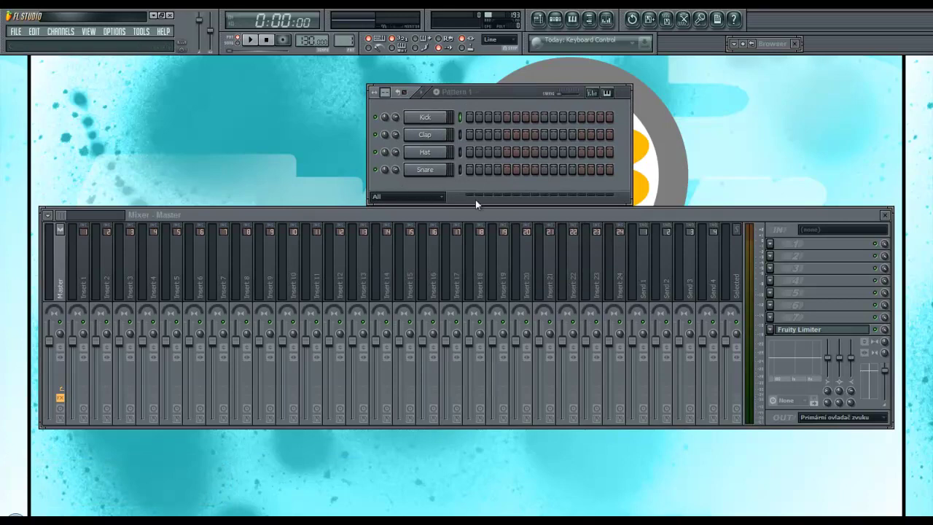
{"action": "left_click_drag", "start_coordinate": [313, 213], "coordinate": [314, 229]}
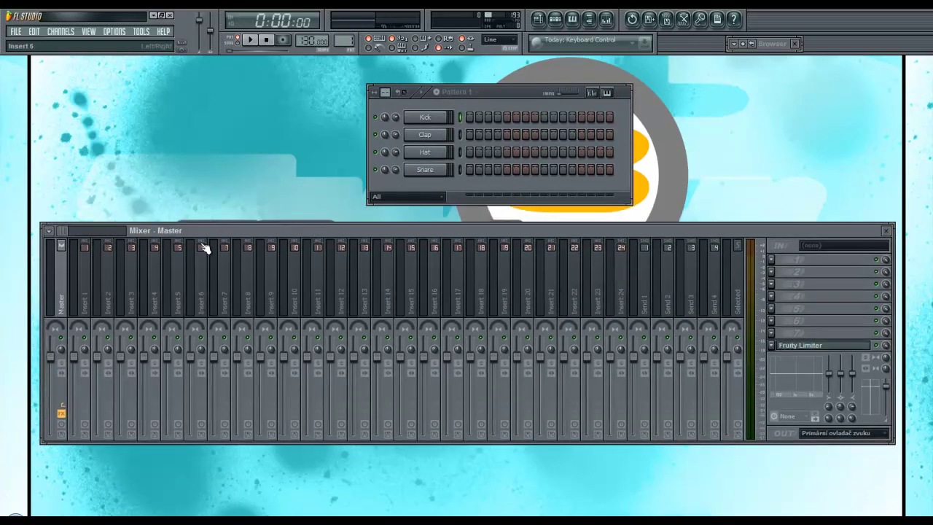
View the Fruity Limiter loaded on the mixer's Master track and close it again
{"action": "left_click", "coordinate": [793, 348]}
{"action": "left_click", "coordinate": [794, 349]}
{"action": "left_click", "coordinate": [795, 347]}
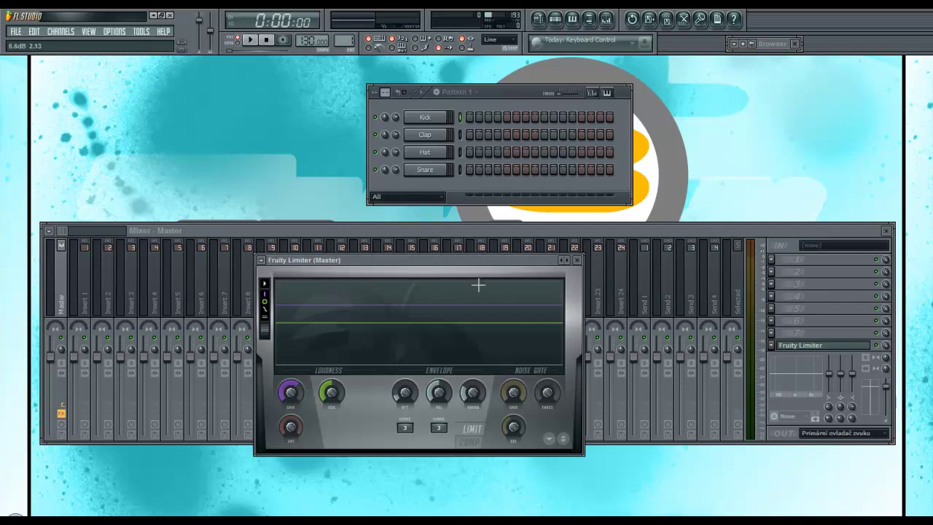
{"action": "left_click", "coordinate": [577, 260]}
Create a new project from the Empty minimal template and view its Sampler channel's settings
{"action": "left_click", "coordinate": [18, 33]}
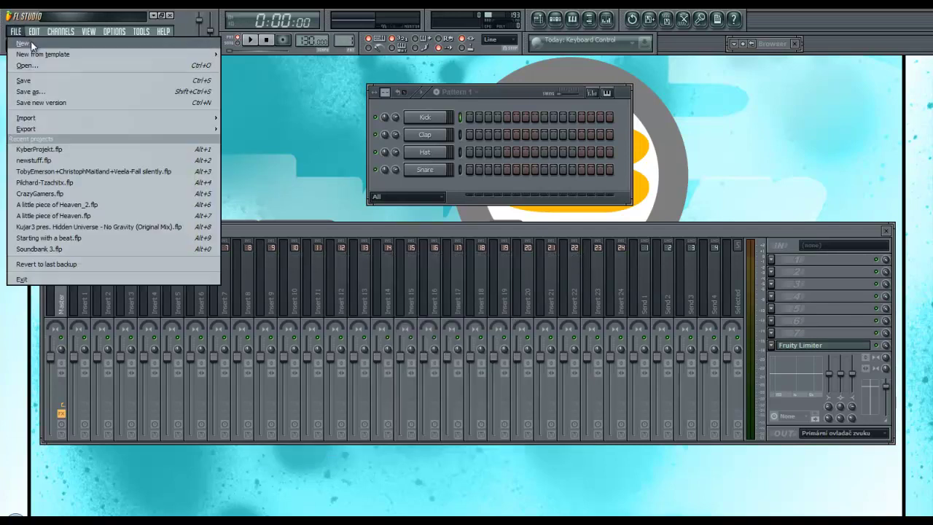
{"action": "mouse_move", "coordinate": [41, 57]}
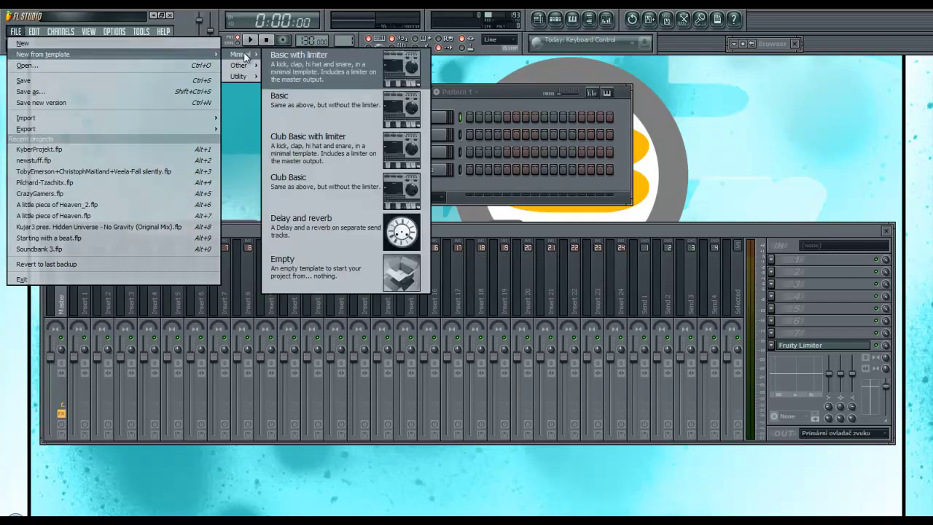
{"action": "left_click", "coordinate": [325, 275]}
{"action": "left_click_drag", "start_coordinate": [503, 89], "coordinate": [479, 148]}
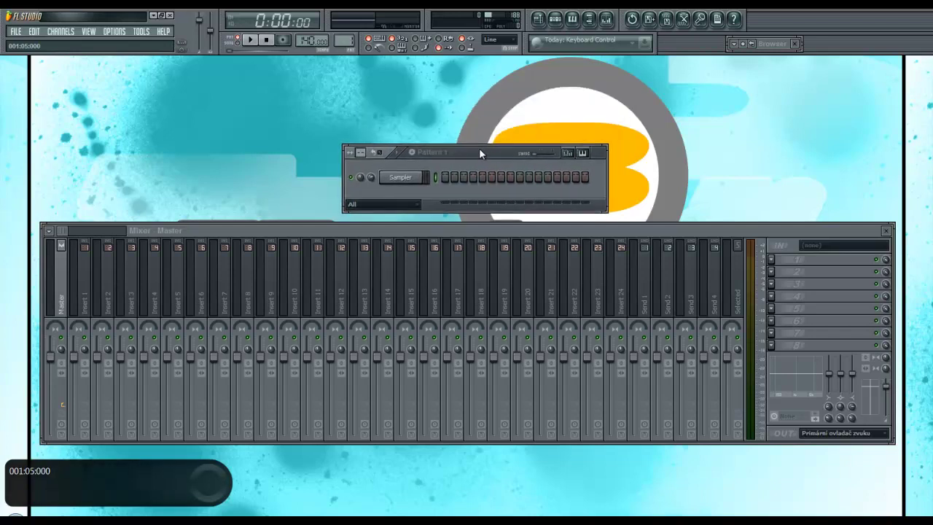
{"action": "left_click", "coordinate": [405, 180]}
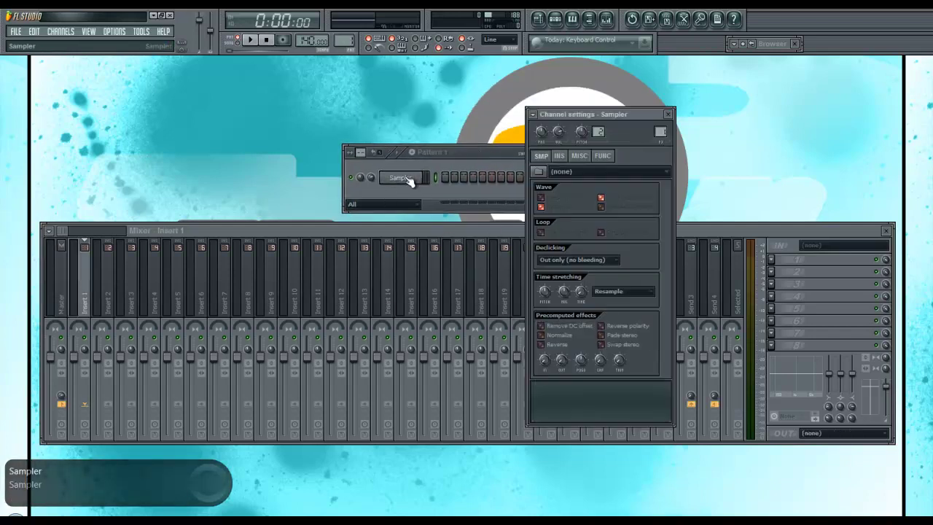
{"action": "left_click", "coordinate": [668, 114]}
Display the dialog for opening a project, dismiss it without choosing a file, and nudge the mixer upward
{"action": "left_click", "coordinate": [16, 31]}
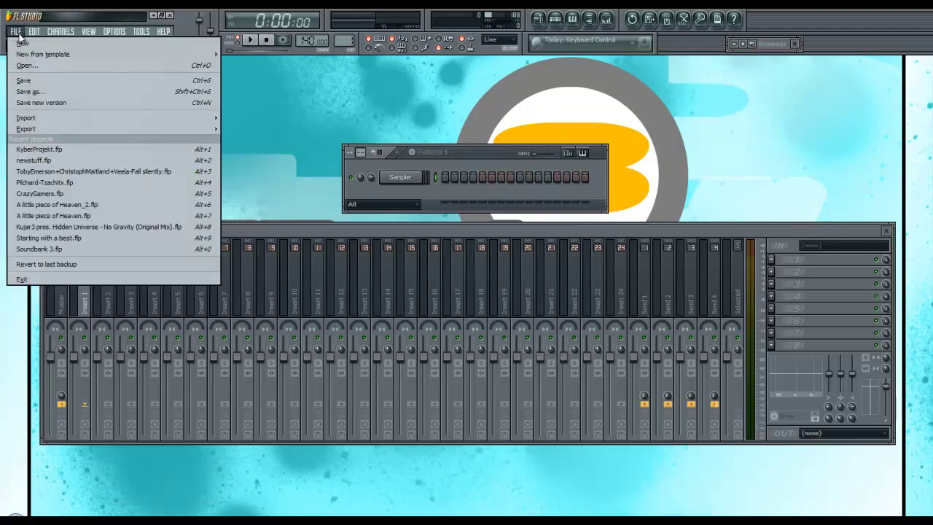
{"action": "left_click", "coordinate": [52, 69]}
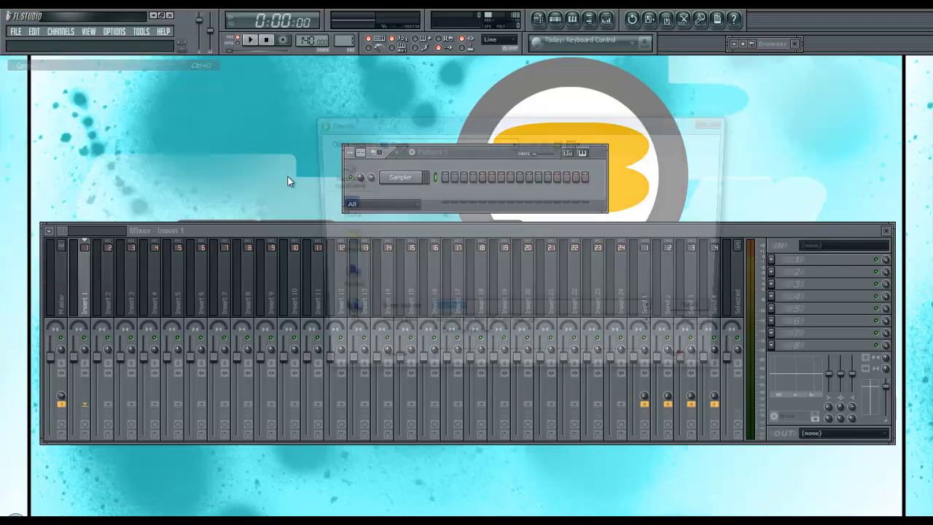
{"action": "left_click", "coordinate": [718, 121]}
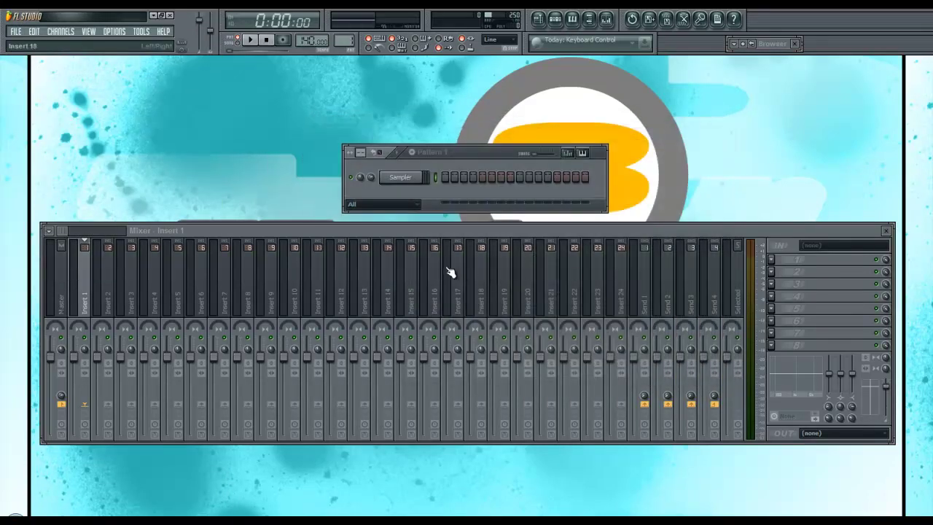
{"action": "left_click_drag", "start_coordinate": [450, 233], "coordinate": [448, 225]}
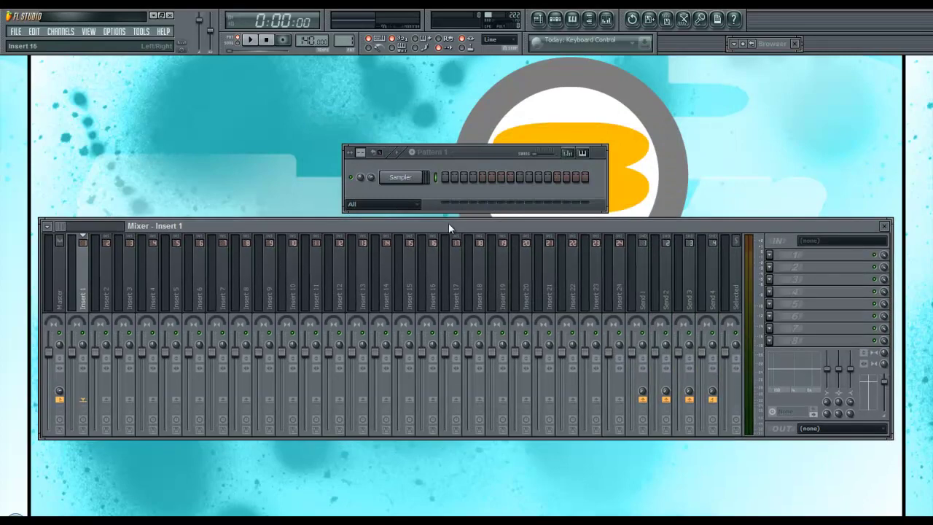
View the Save as dialog for the project in the Projects folder and leave it without saving
{"action": "left_click", "coordinate": [16, 32]}
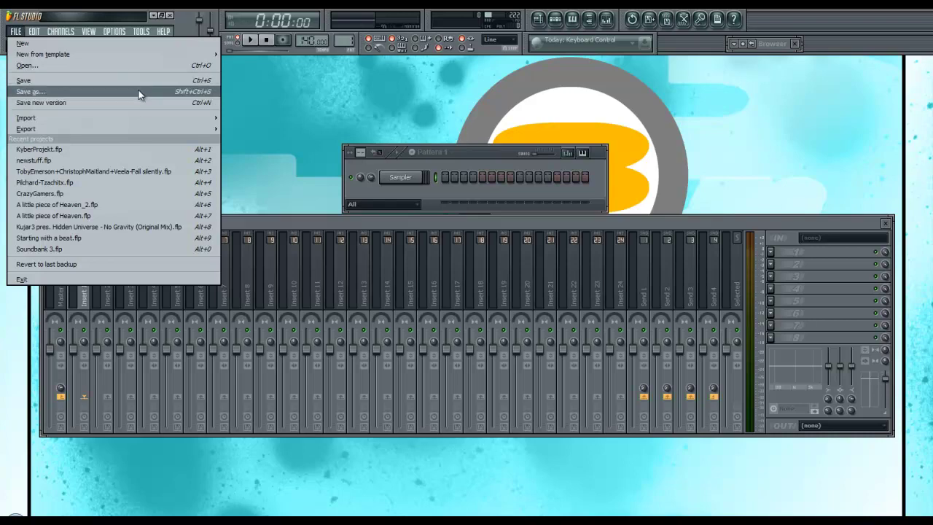
{"action": "left_click", "coordinate": [136, 89]}
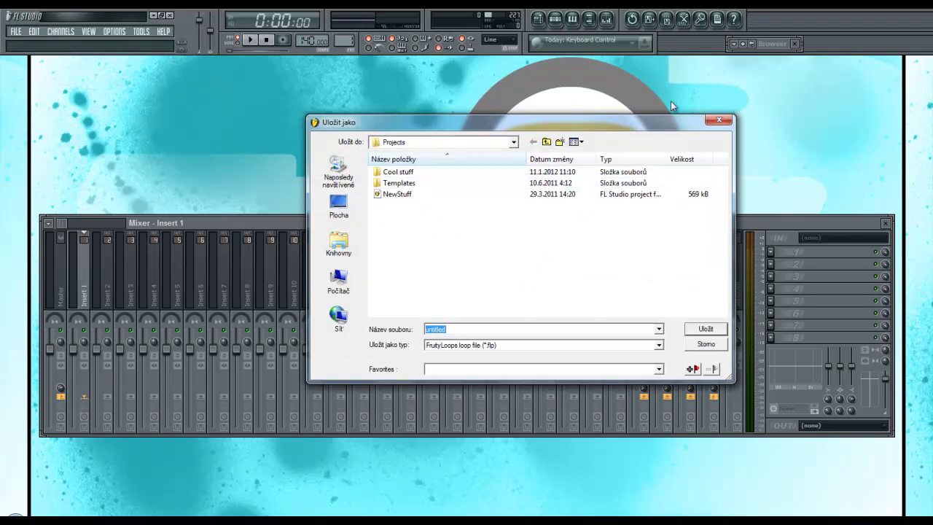
{"action": "left_click", "coordinate": [719, 119]}
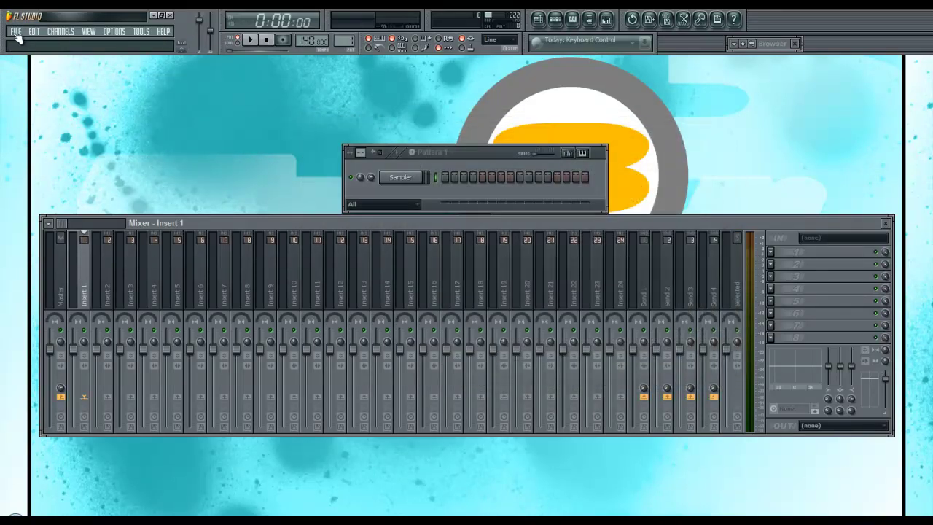
{"action": "left_click", "coordinate": [16, 32]}
{"action": "left_click", "coordinate": [73, 90]}
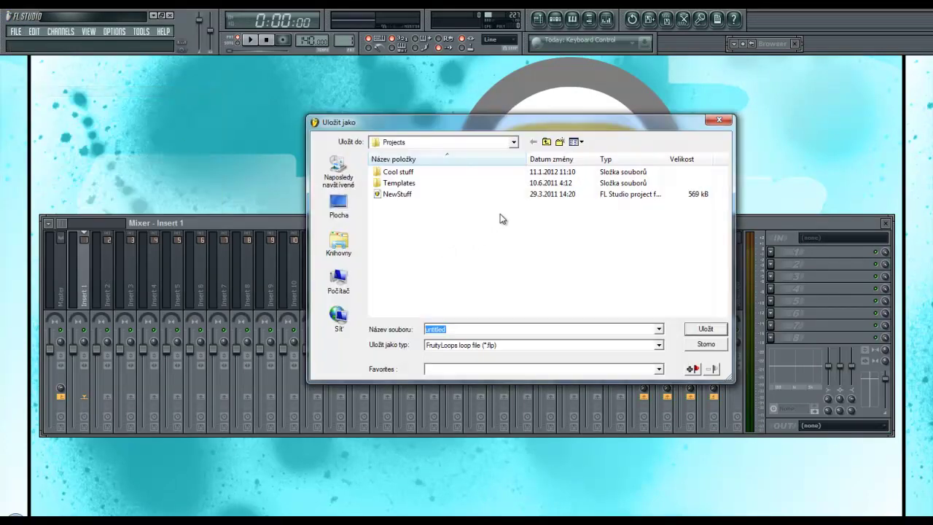
{"action": "left_click_drag", "start_coordinate": [571, 124], "coordinate": [588, 111]}
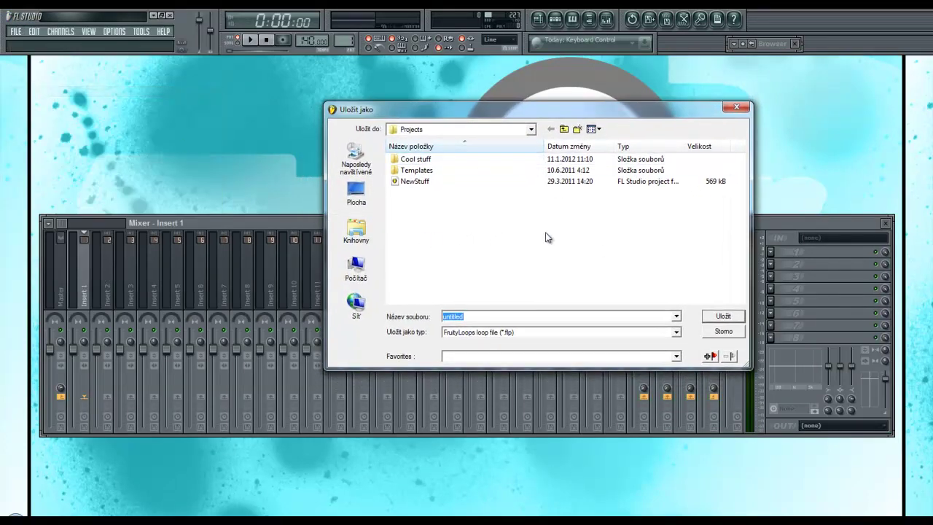
{"action": "left_click", "coordinate": [736, 107]}
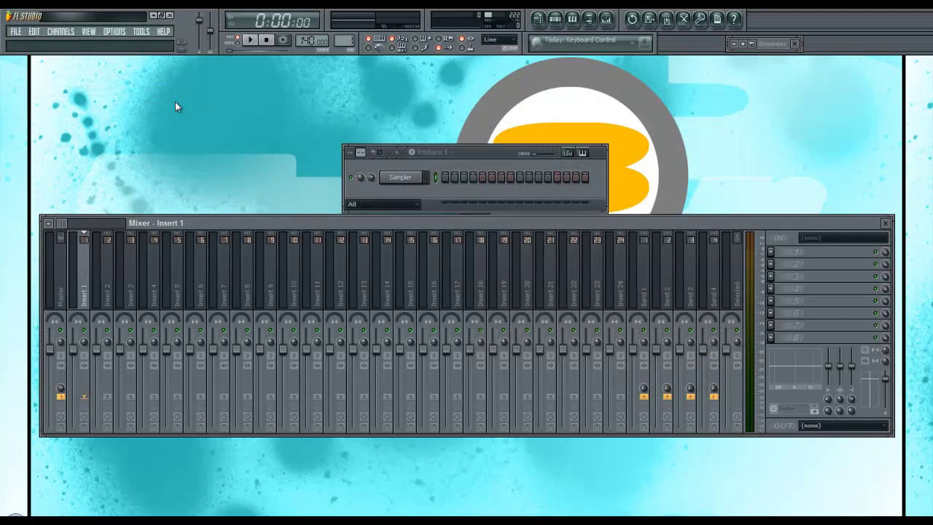
Look at the import options, view the Beat to slice file dialog and close it without importing
{"action": "left_click", "coordinate": [15, 33]}
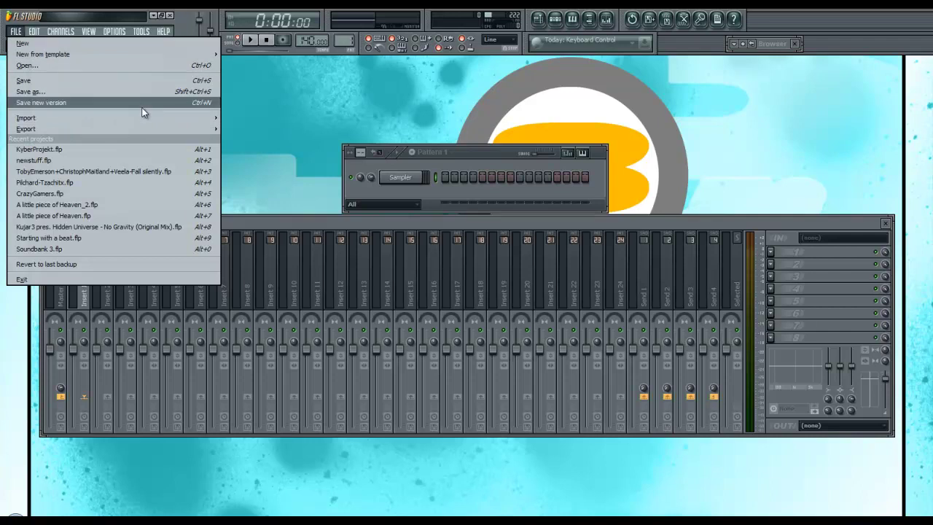
{"action": "mouse_move", "coordinate": [140, 121]}
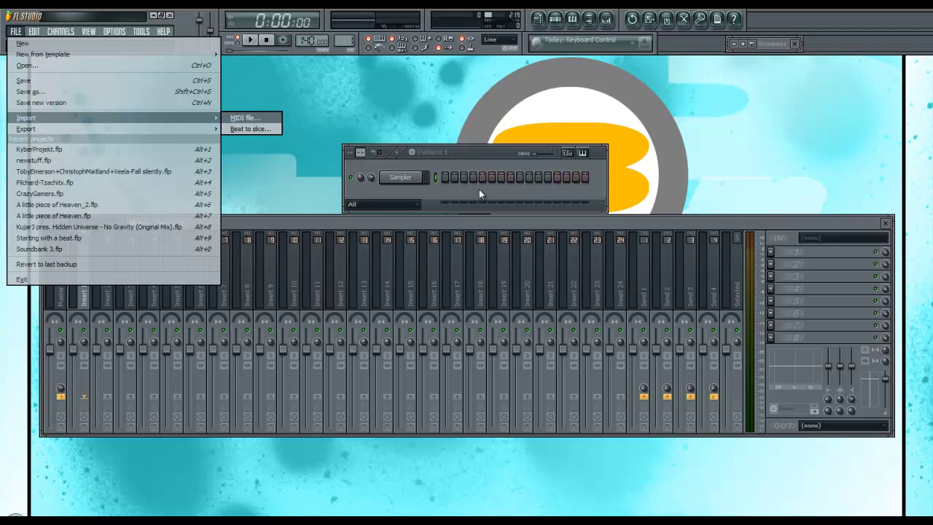
{"action": "left_click", "coordinate": [266, 130]}
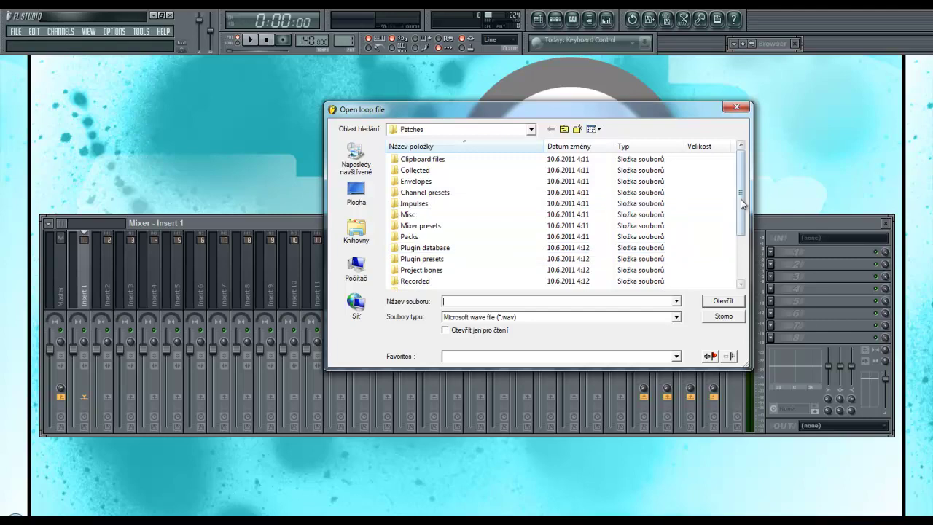
{"action": "left_click", "coordinate": [737, 107]}
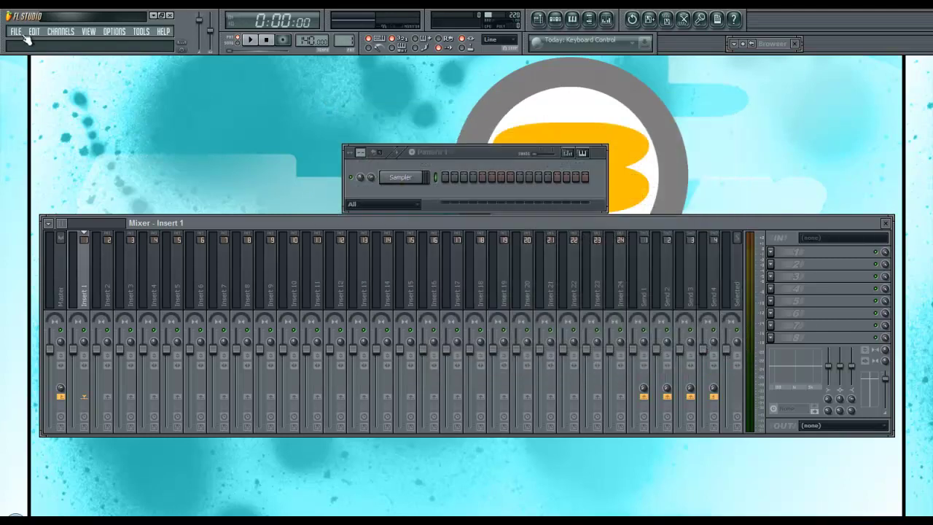
Examine the instruments and plugins that can be added as channels and the commands for managing selected channels
{"action": "left_click", "coordinate": [15, 32]}
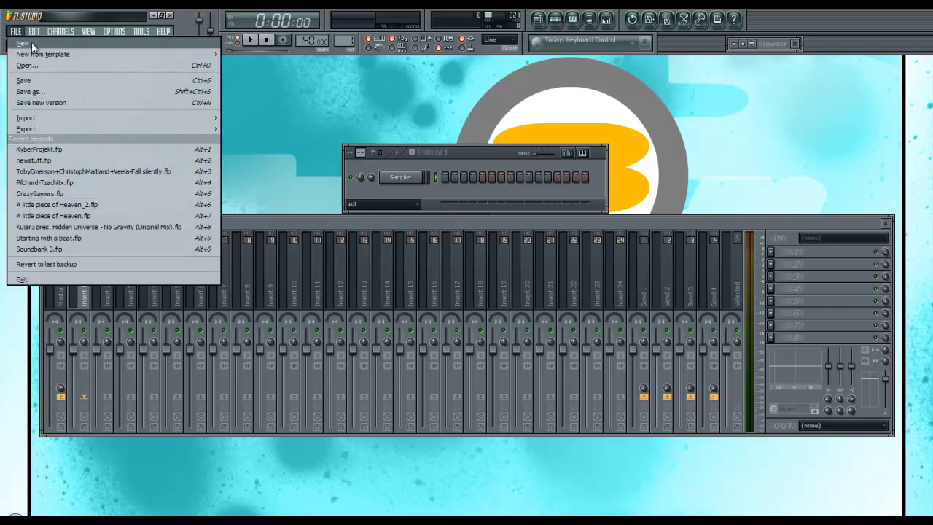
{"action": "mouse_move", "coordinate": [35, 36]}
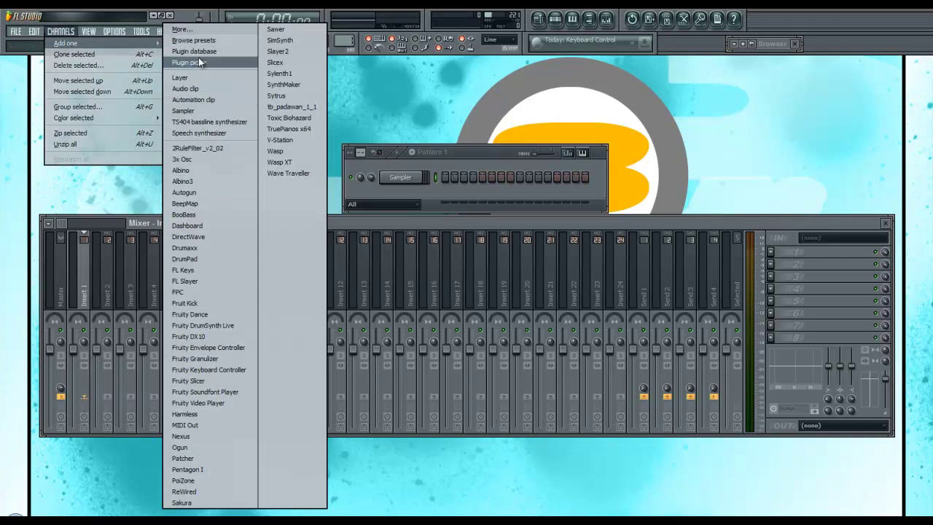
{"action": "left_click", "coordinate": [67, 33]}
{"action": "left_click", "coordinate": [64, 33]}
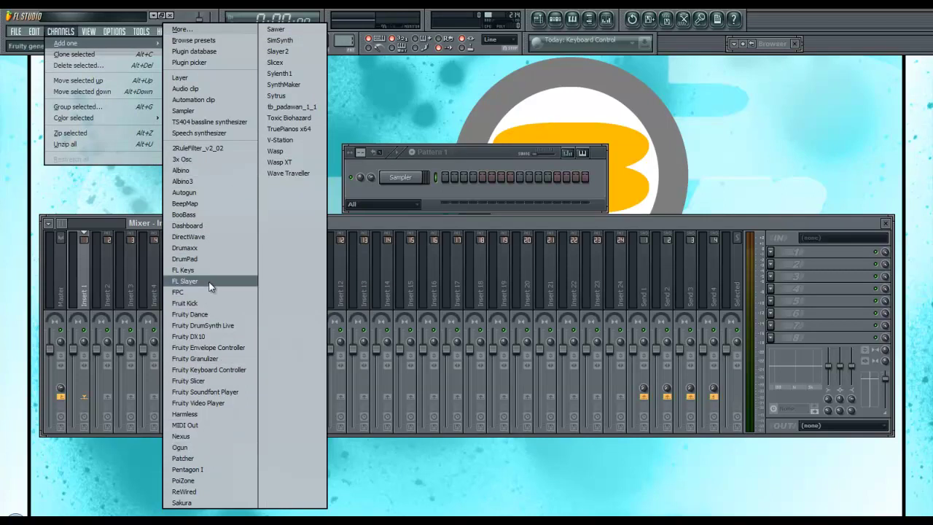
{"action": "left_click", "coordinate": [494, 153]}
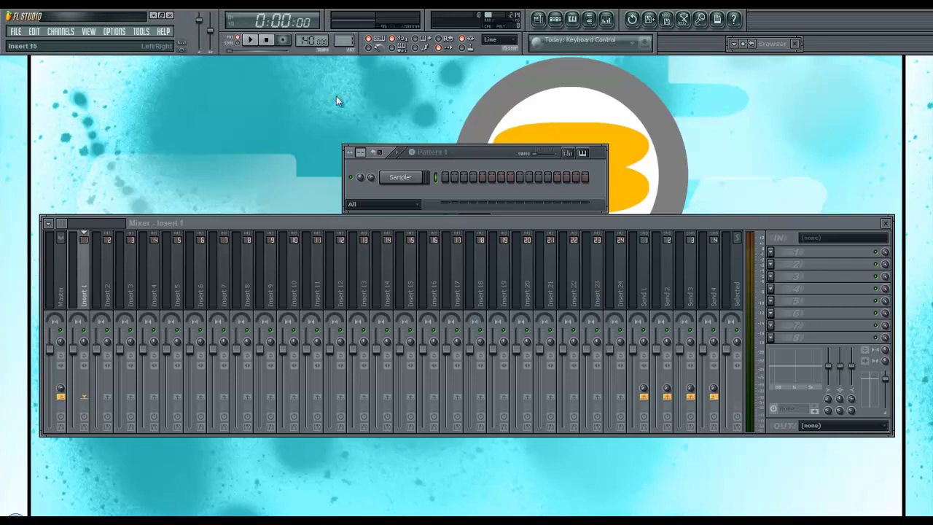
{"action": "left_click", "coordinate": [64, 32]}
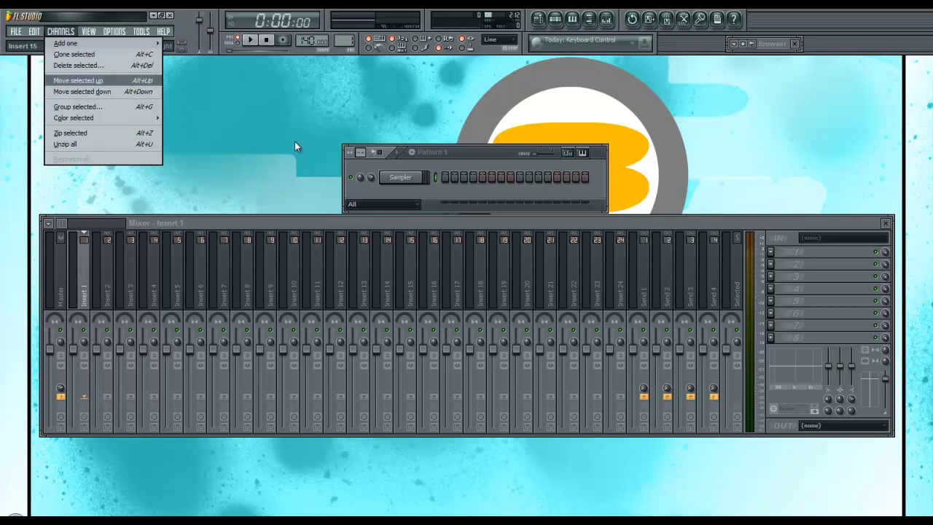
View the commands available for the Sampler channel and dismiss them without choosing any
{"action": "left_click", "coordinate": [412, 179]}
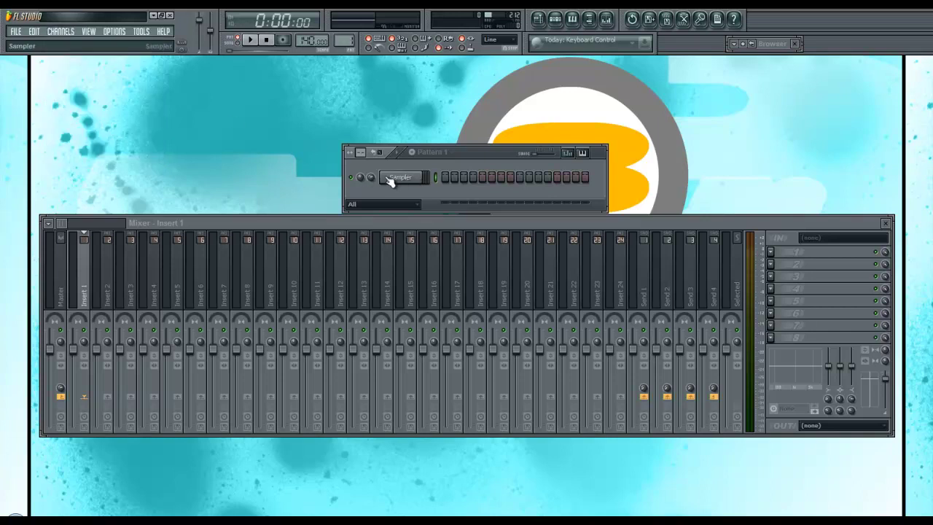
{"action": "right_click", "coordinate": [402, 179]}
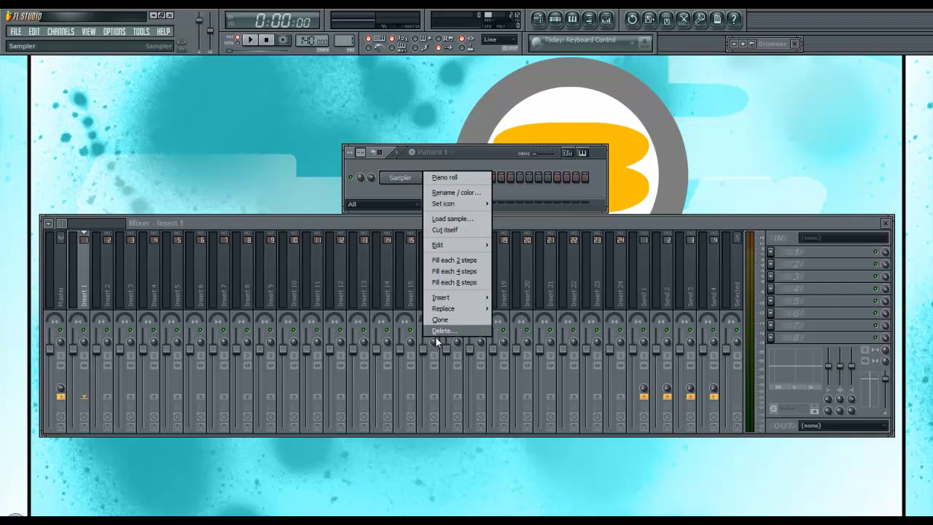
{"action": "left_click", "coordinate": [172, 120]}
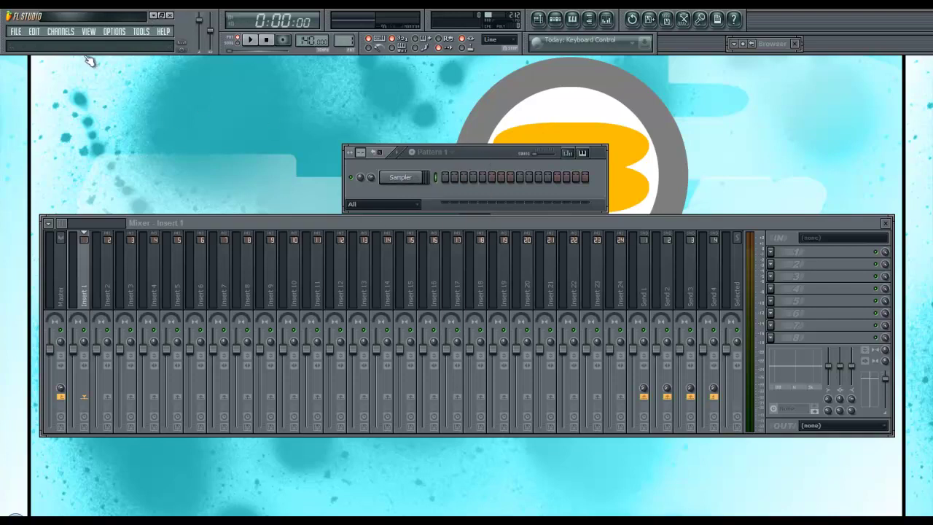
Look at the command for grouping selected channels and the All and Unsorted choices of the step sequencer's channel filter
{"action": "left_click", "coordinate": [62, 32]}
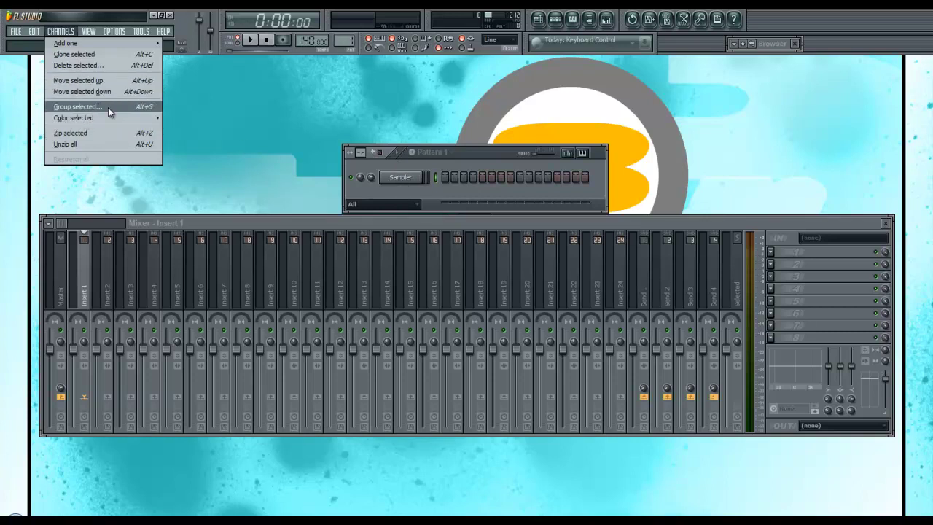
{"action": "left_click", "coordinate": [477, 158]}
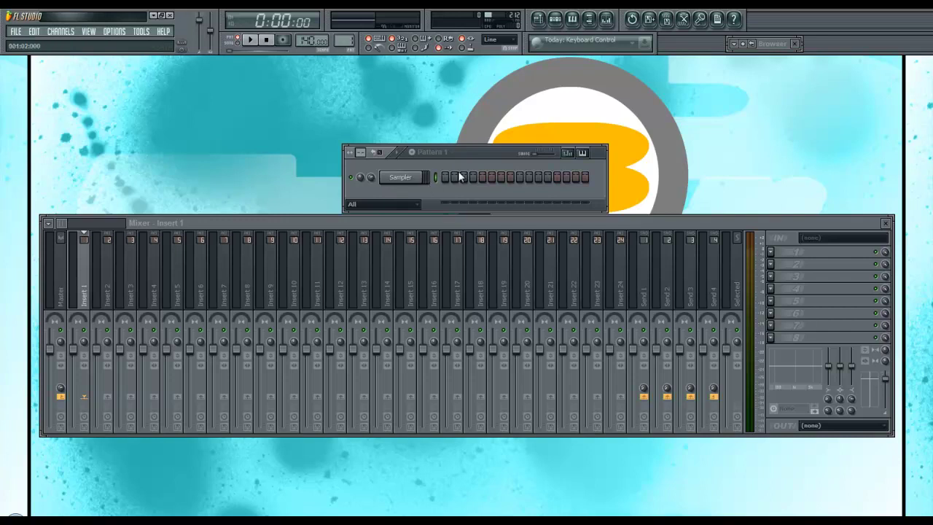
{"action": "left_click", "coordinate": [382, 206]}
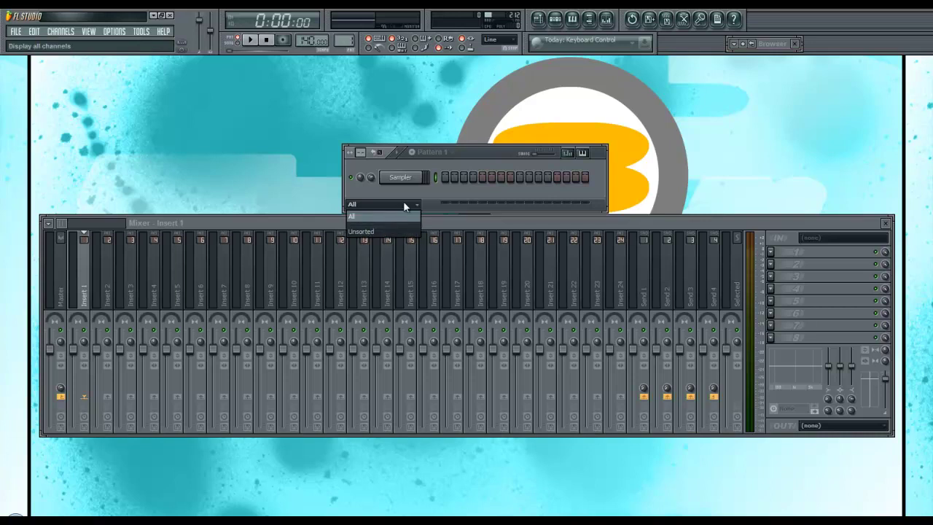
{"action": "left_click", "coordinate": [415, 206]}
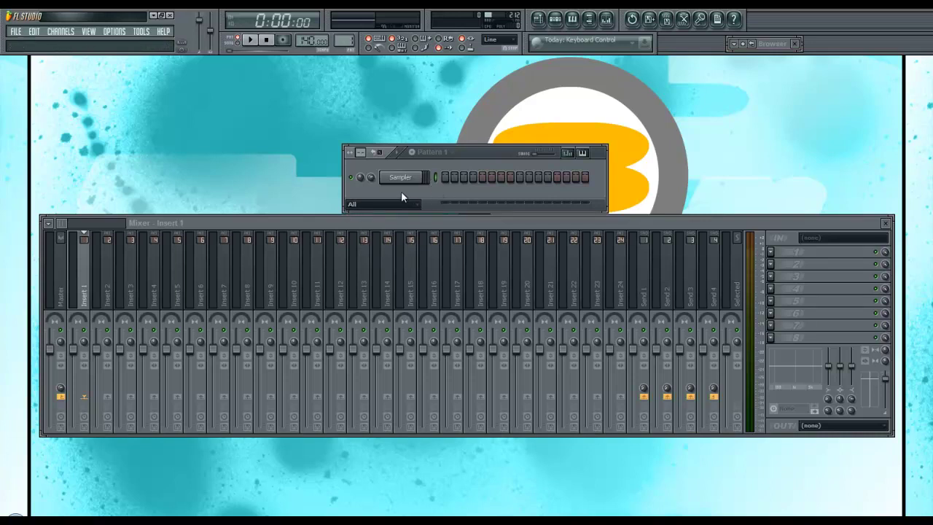
Examine the Gradient and Random colour options for selected channels and revisit the step sequencer's channel filter
{"action": "left_click", "coordinate": [62, 32]}
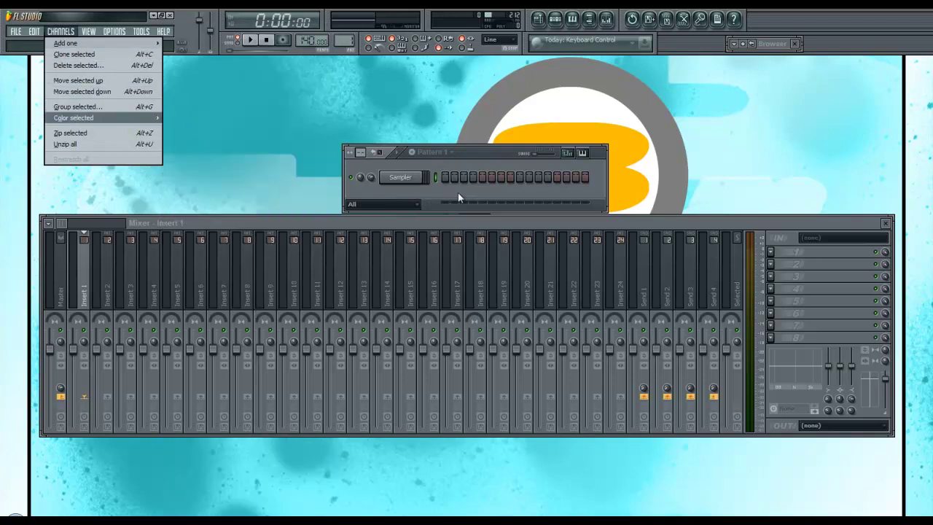
{"action": "mouse_move", "coordinate": [80, 118]}
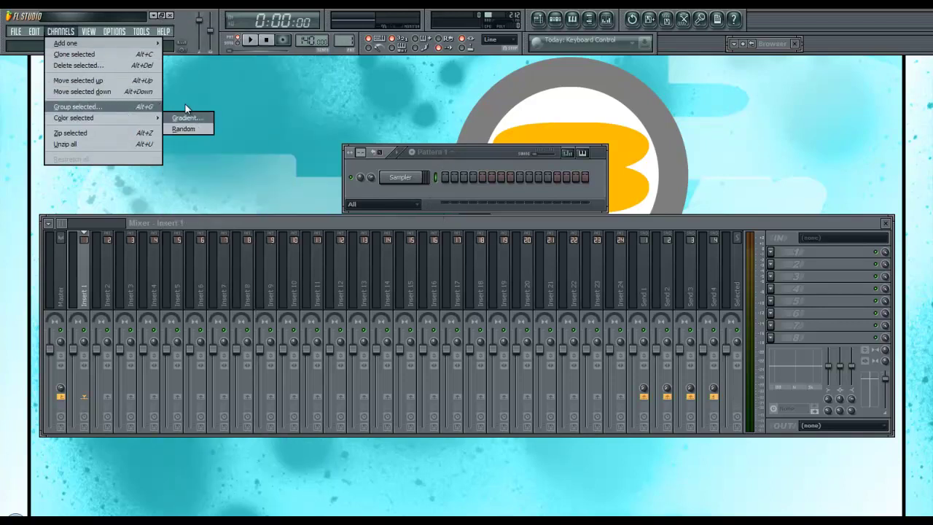
{"action": "left_click", "coordinate": [402, 213]}
{"action": "left_click", "coordinate": [403, 207]}
{"action": "left_click", "coordinate": [404, 210]}
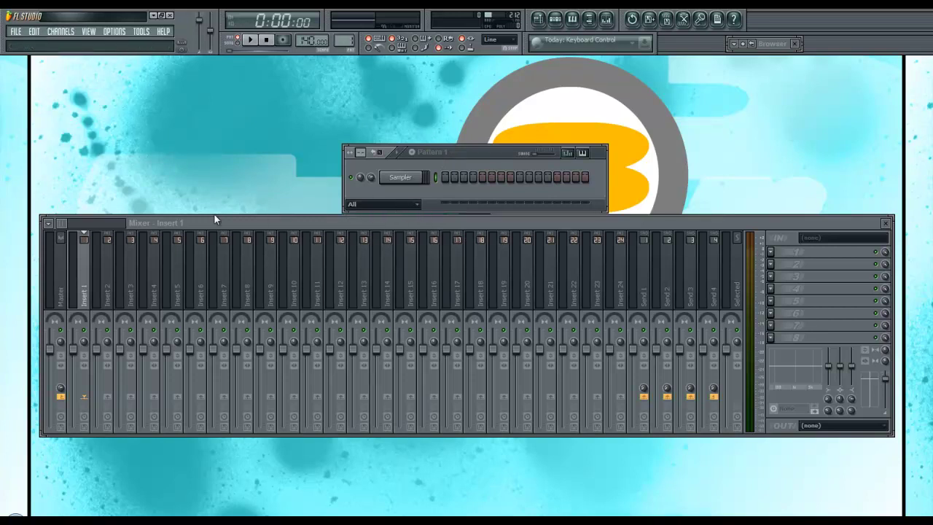
{"action": "left_click", "coordinate": [61, 31]}
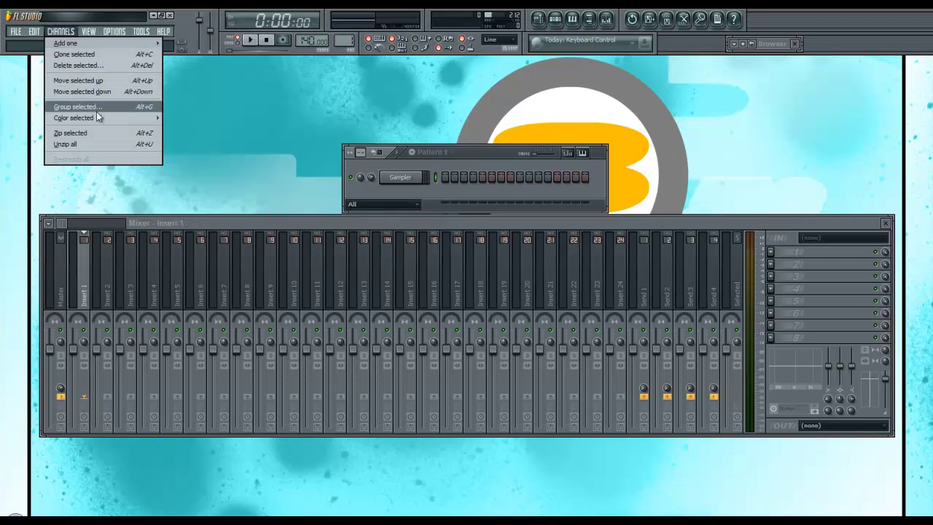
{"action": "mouse_move", "coordinate": [103, 122]}
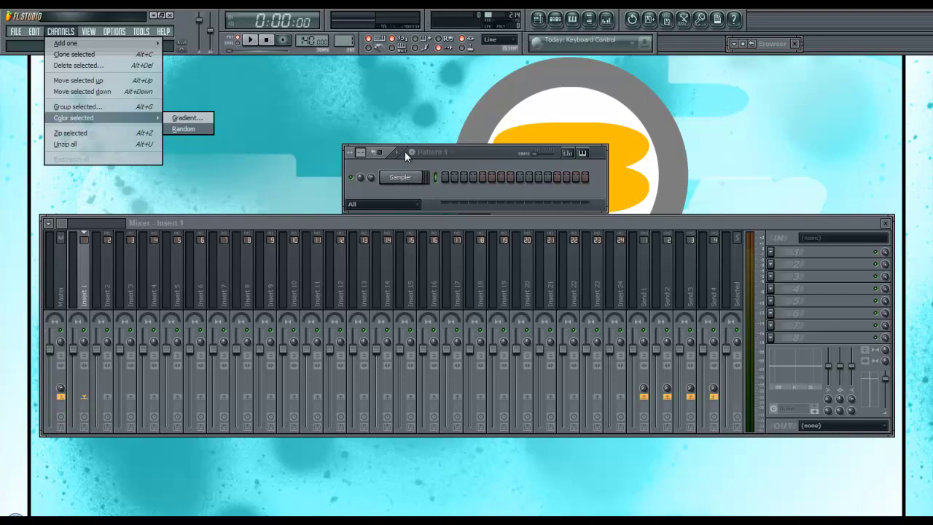
{"action": "left_click", "coordinate": [476, 154]}
Reposition the step sequencer slightly higher above the mixer and look at the Zip and Unzip commands for channels
{"action": "left_click_drag", "start_coordinate": [492, 153], "coordinate": [487, 126]}
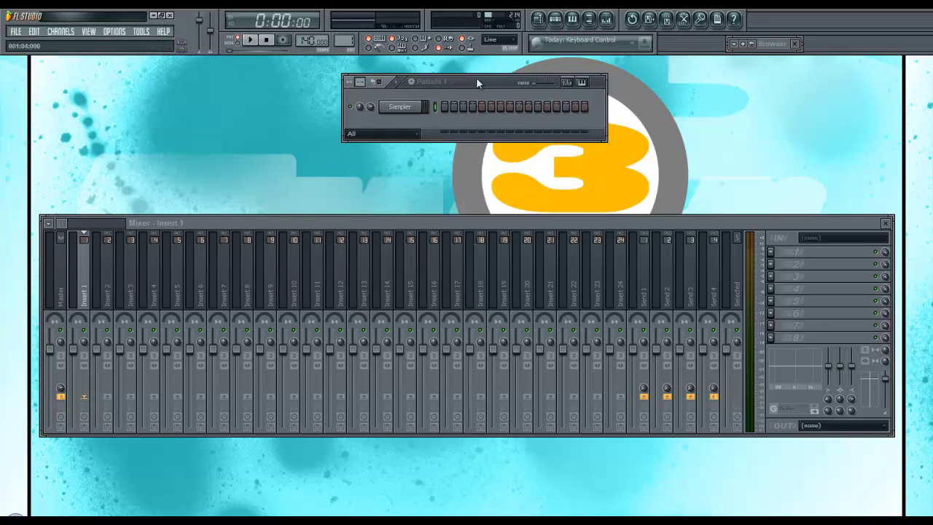
{"action": "left_click_drag", "start_coordinate": [476, 78], "coordinate": [481, 151]}
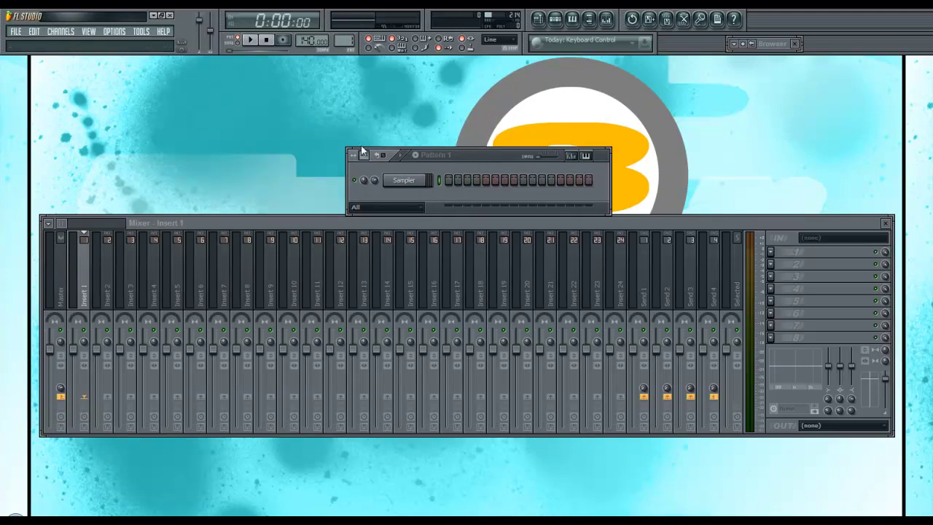
{"action": "left_click", "coordinate": [65, 33]}
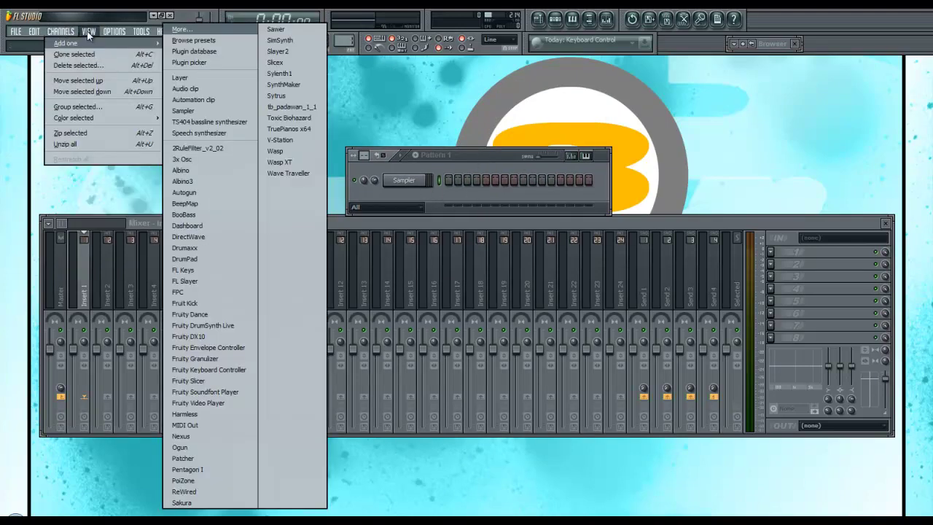
{"action": "mouse_move", "coordinate": [82, 118]}
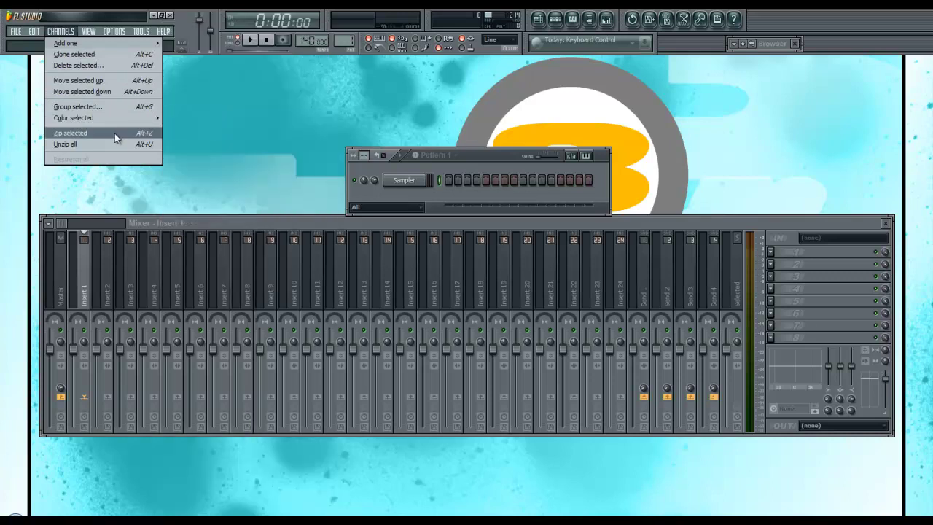
{"action": "left_click", "coordinate": [471, 154]}
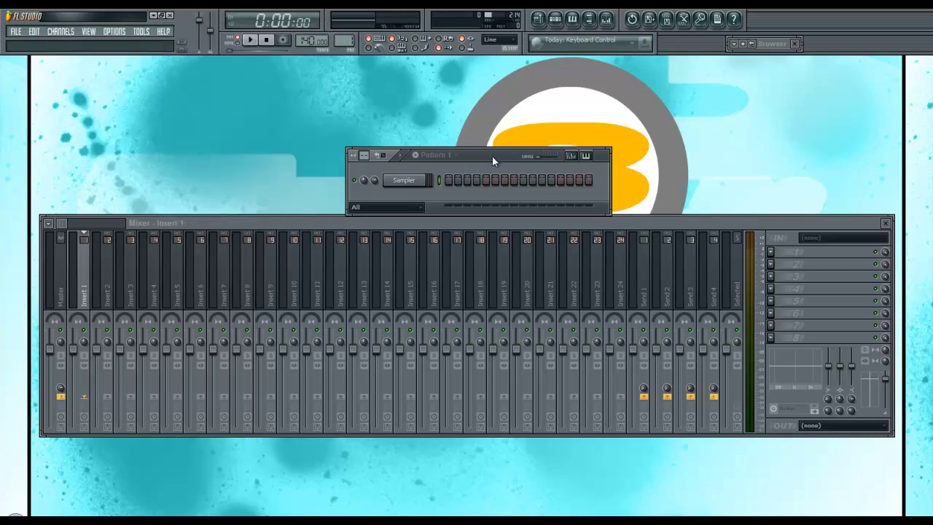
{"action": "left_click_drag", "start_coordinate": [490, 159], "coordinate": [488, 155]}
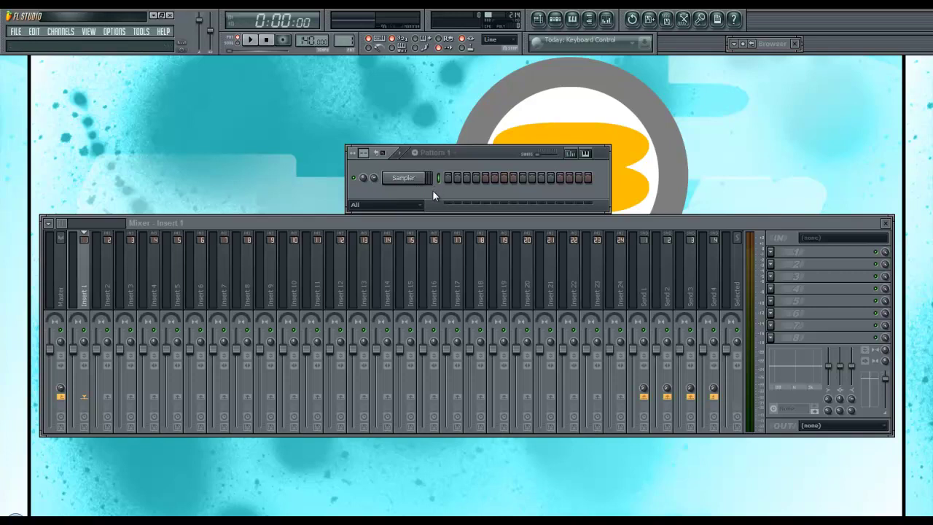
{"action": "left_click_drag", "start_coordinate": [491, 154], "coordinate": [483, 144]}
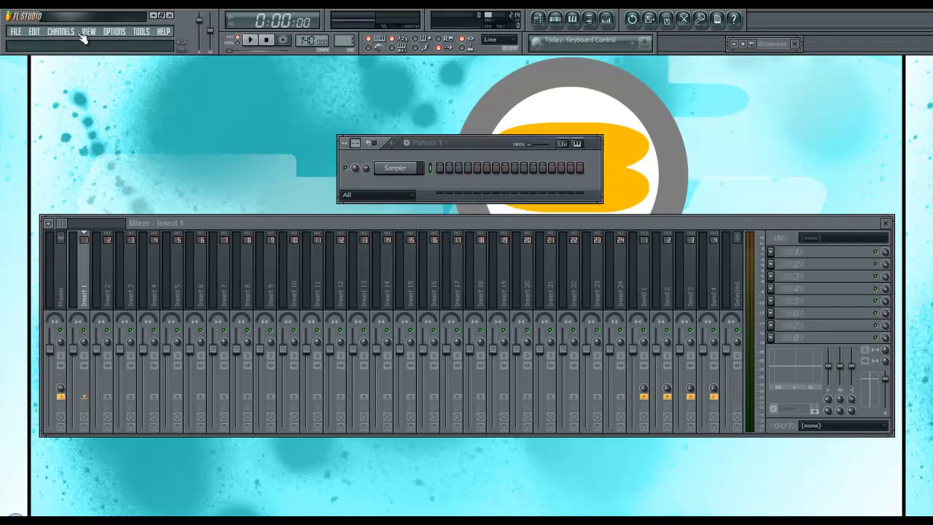
Toggle the Browser off and on again, and resize the step sequencer to fit its single channel row
{"action": "left_click", "coordinate": [87, 32]}
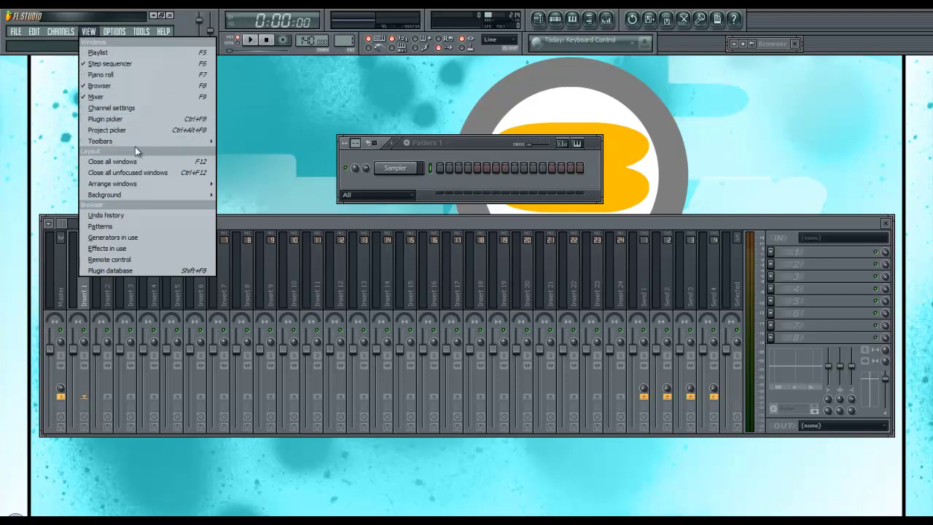
{"action": "left_click", "coordinate": [156, 88]}
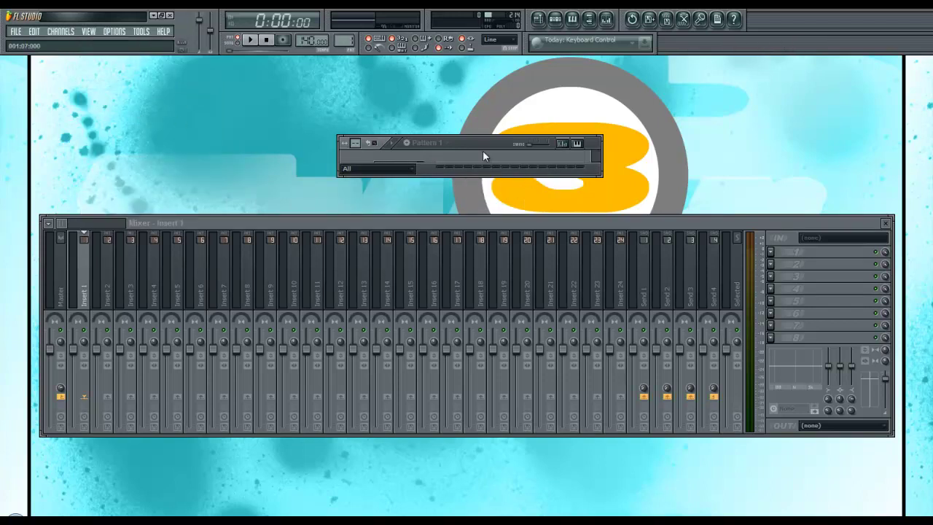
{"action": "left_click_drag", "start_coordinate": [493, 176], "coordinate": [487, 197]}
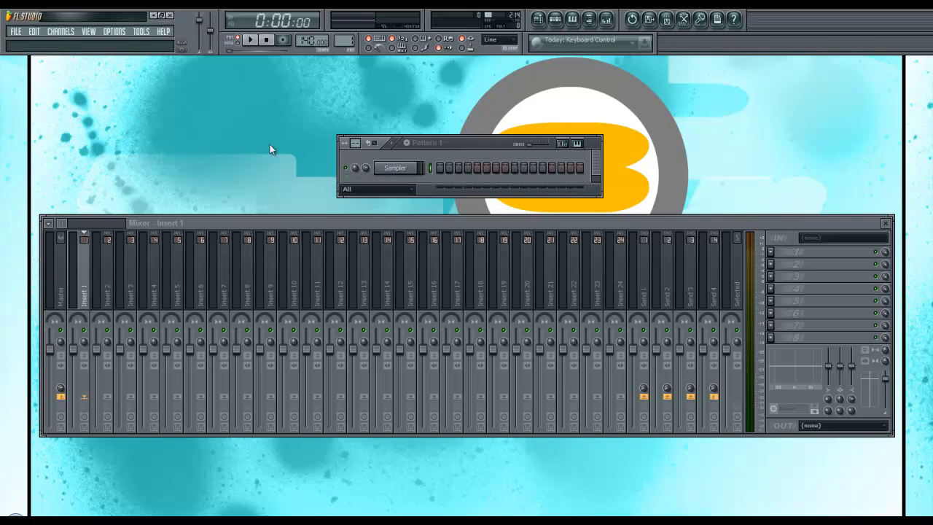
{"action": "left_click", "coordinate": [88, 33]}
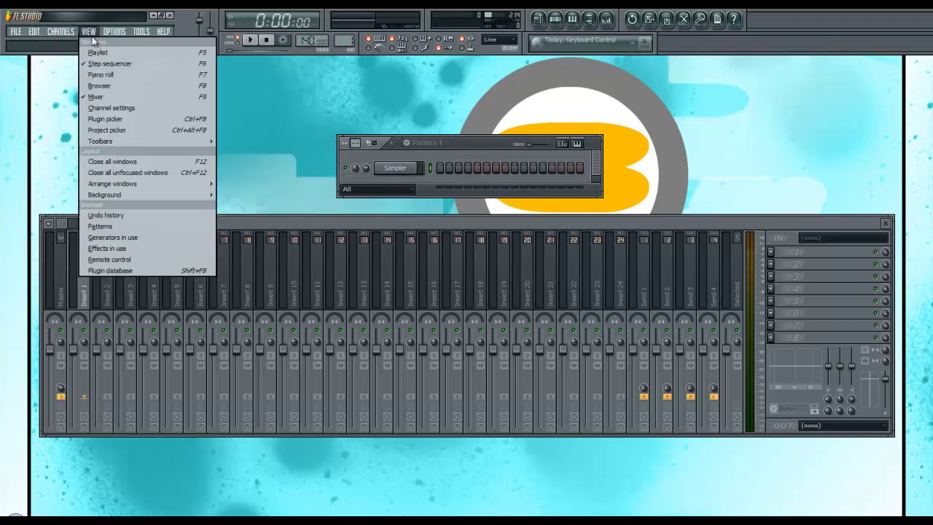
{"action": "left_click", "coordinate": [108, 82]}
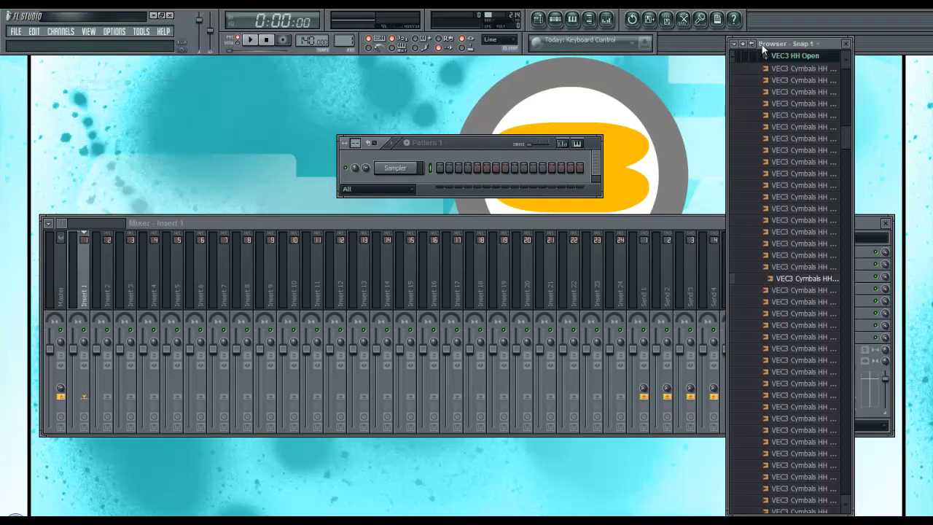
Move the Browser to the opposite side of the workspace and back to the toolbar area
{"action": "left_click_drag", "start_coordinate": [782, 45], "coordinate": [55, 61]}
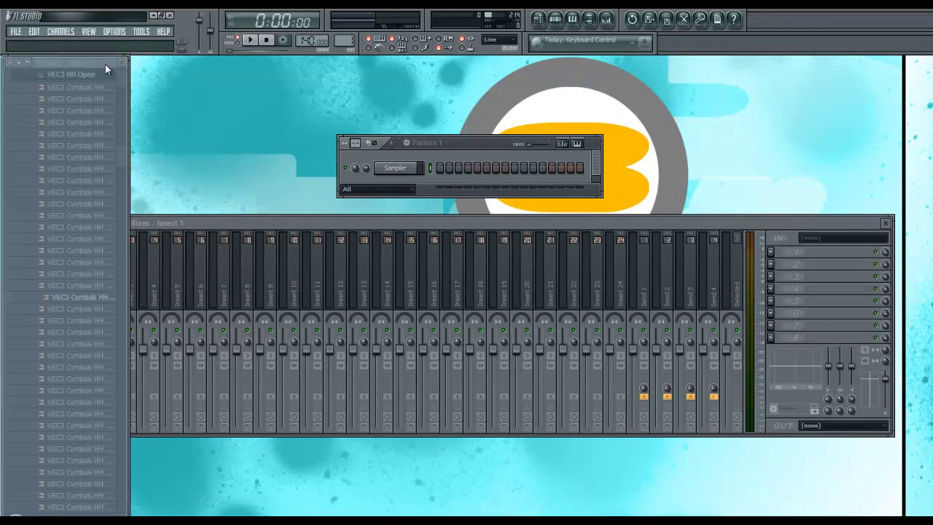
{"action": "left_click_drag", "start_coordinate": [100, 57], "coordinate": [100, 51]}
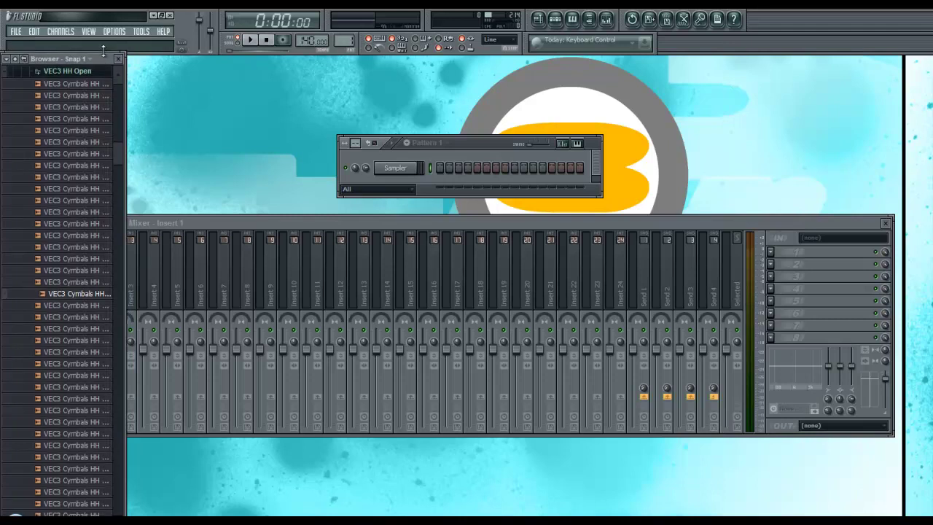
{"action": "mouse_move", "coordinate": [60, 59]}
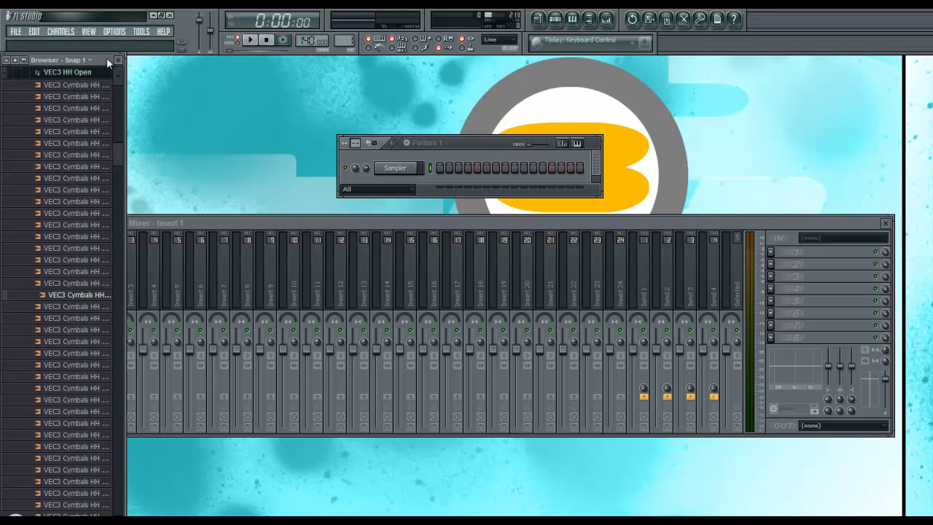
{"action": "left_click_drag", "start_coordinate": [106, 59], "coordinate": [785, 41]}
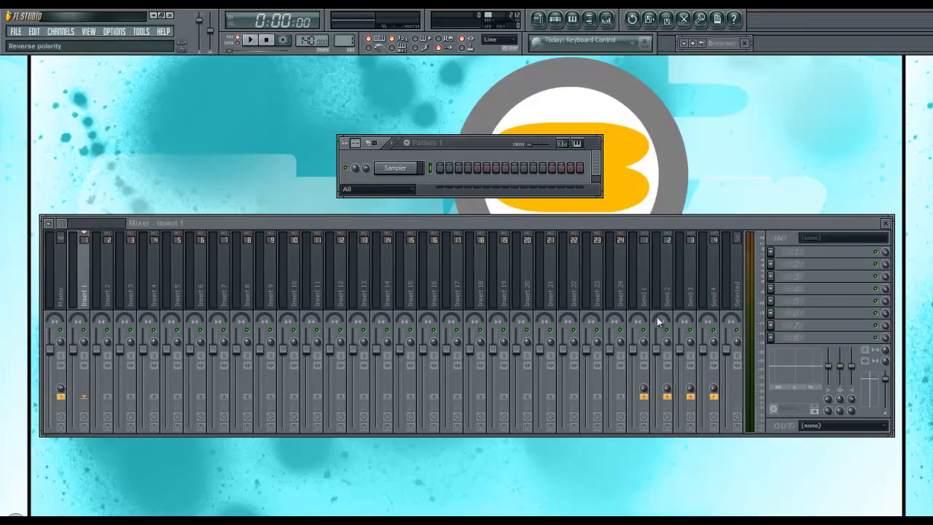
{"action": "mouse_move", "coordinate": [717, 38]}
Display the Sampler channel's piano roll and close it without adding notes
{"action": "left_click", "coordinate": [89, 33]}
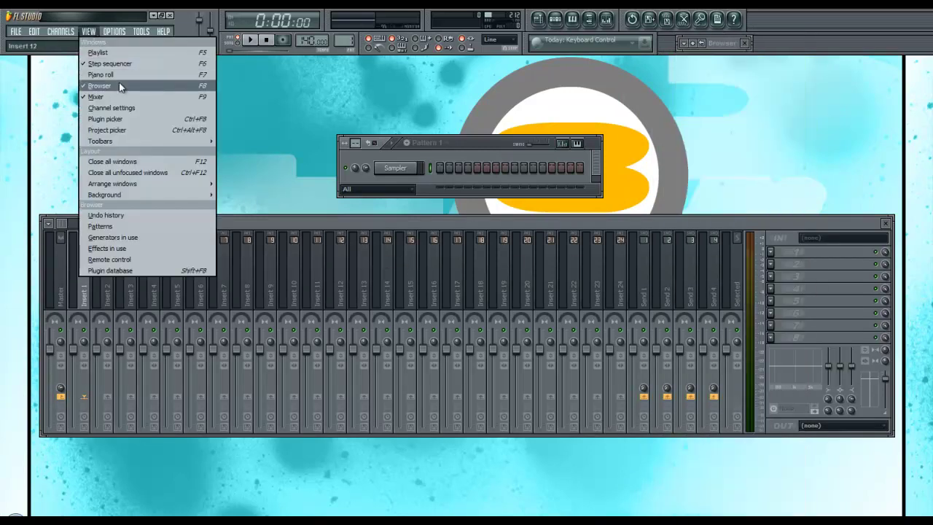
{"action": "left_click", "coordinate": [120, 74]}
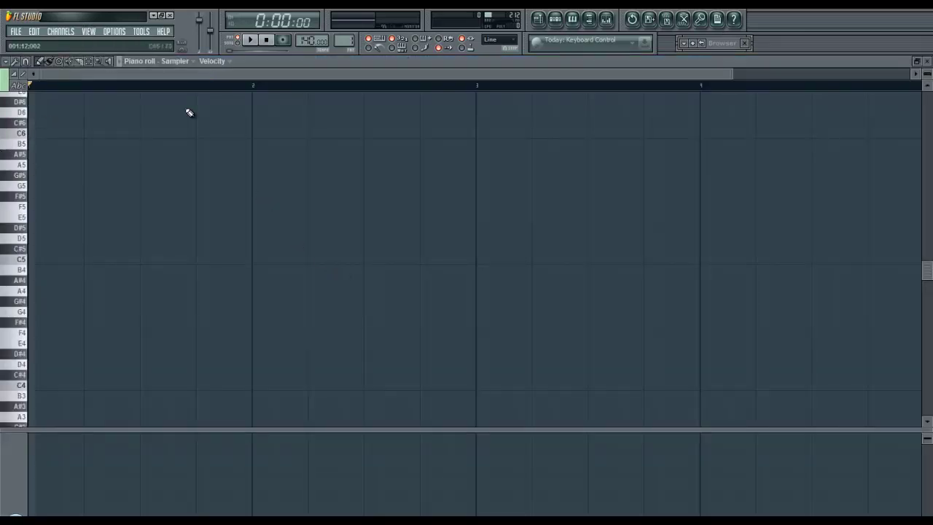
{"action": "left_click", "coordinate": [926, 61]}
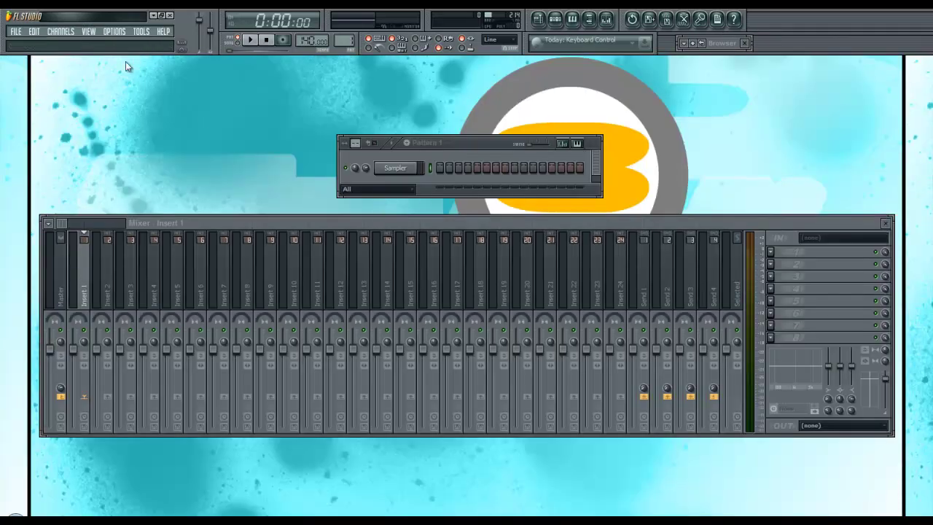
Display the audio settings, look through the available input/output devices, and shift the Settings window slightly upward
{"action": "left_click", "coordinate": [99, 32]}
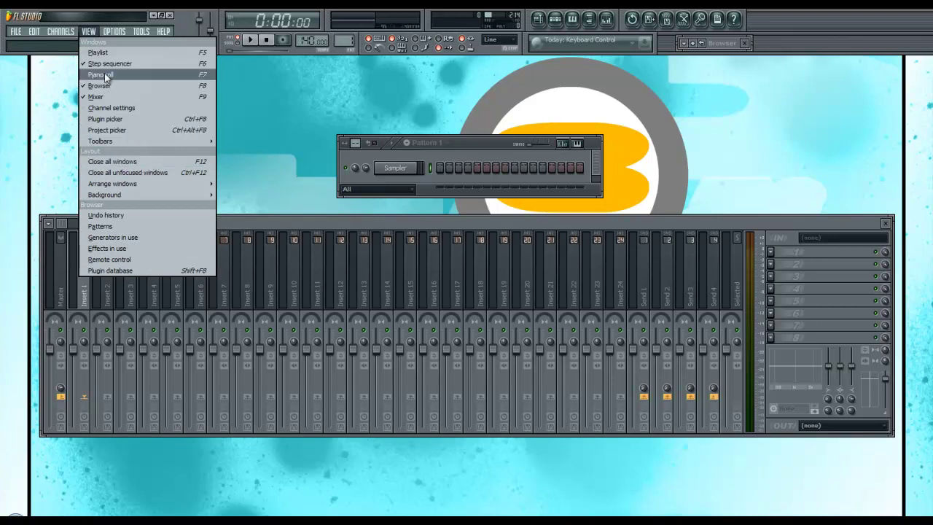
{"action": "mouse_move", "coordinate": [118, 35]}
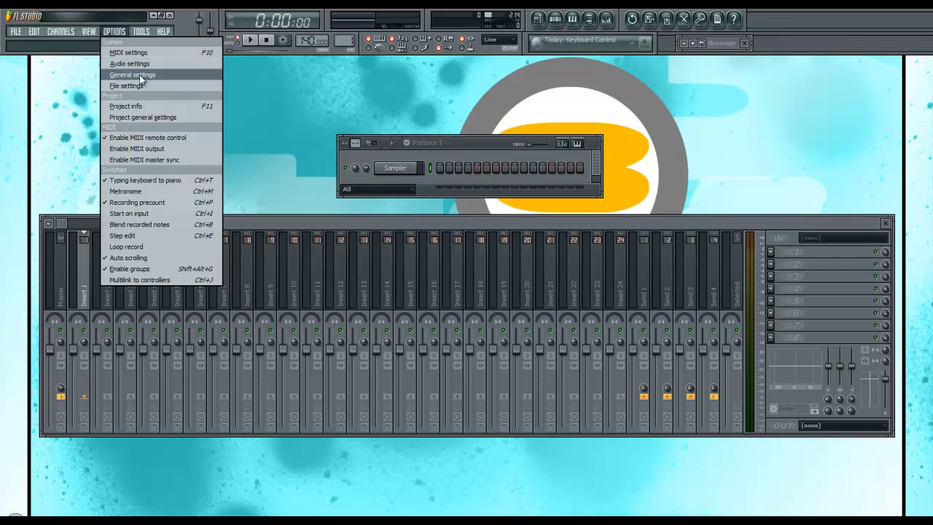
{"action": "left_click", "coordinate": [131, 65]}
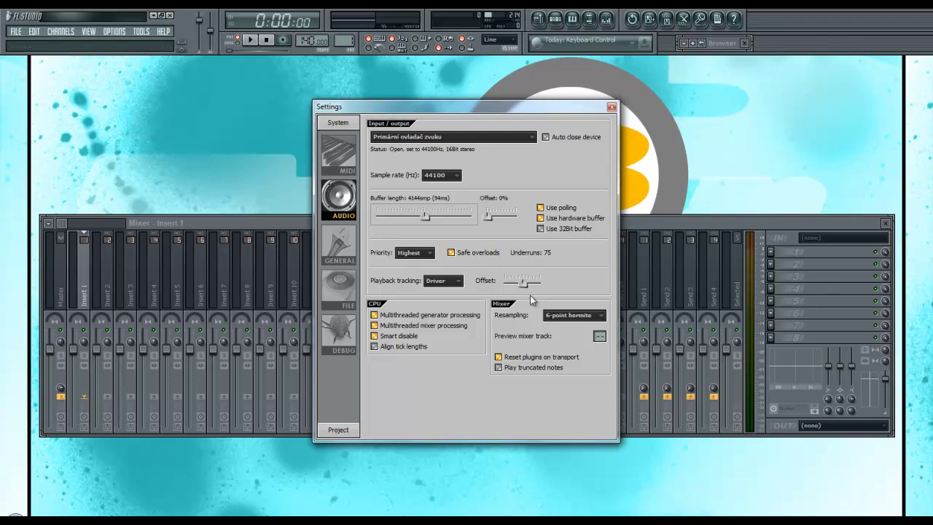
{"action": "left_click", "coordinate": [529, 137]}
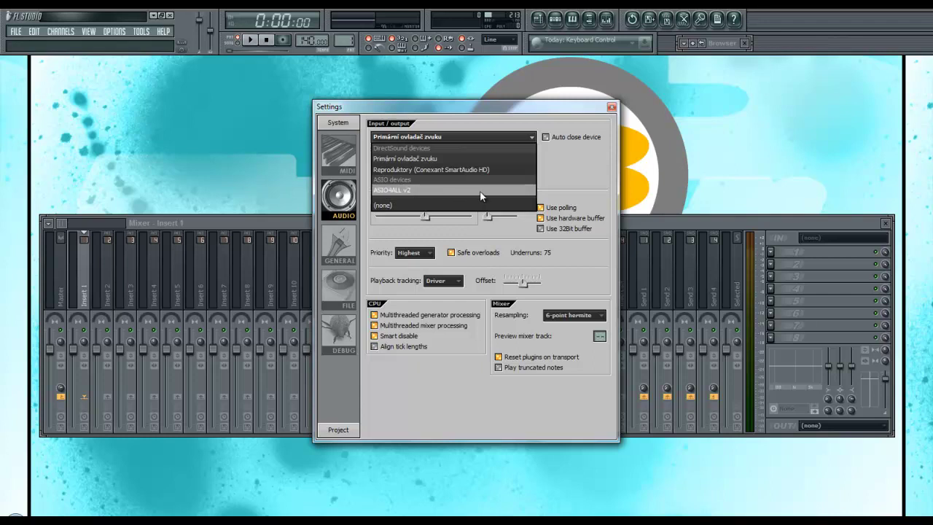
{"action": "left_click", "coordinate": [564, 118]}
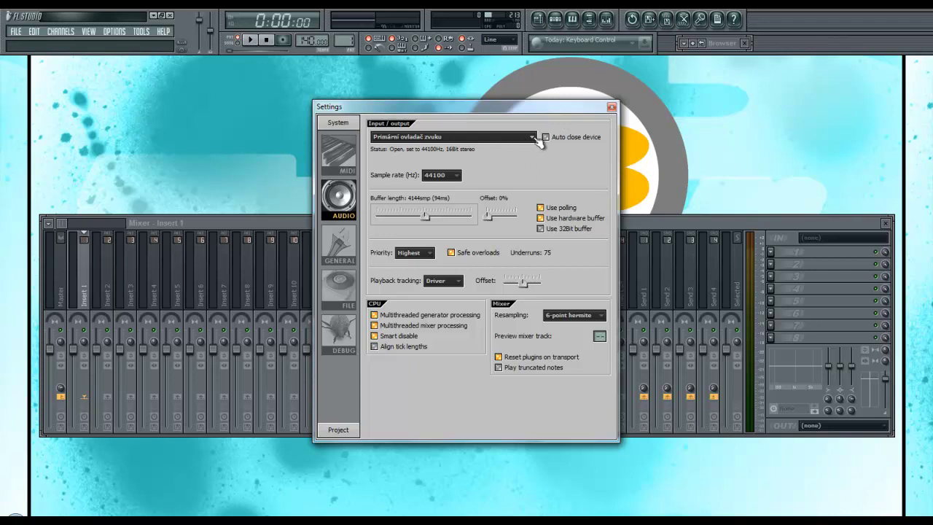
{"action": "left_click", "coordinate": [536, 137]}
{"action": "left_click", "coordinate": [537, 137]}
{"action": "left_click", "coordinate": [537, 139]}
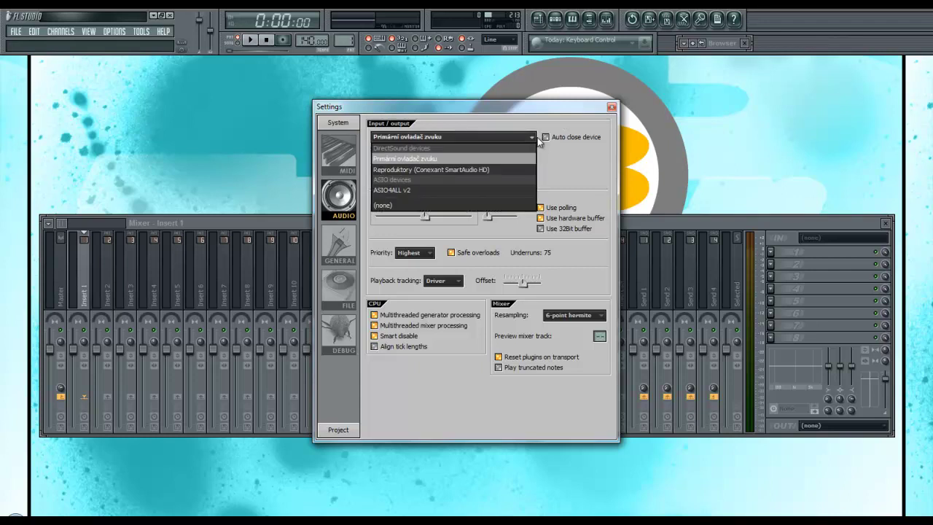
{"action": "left_click", "coordinate": [534, 138]}
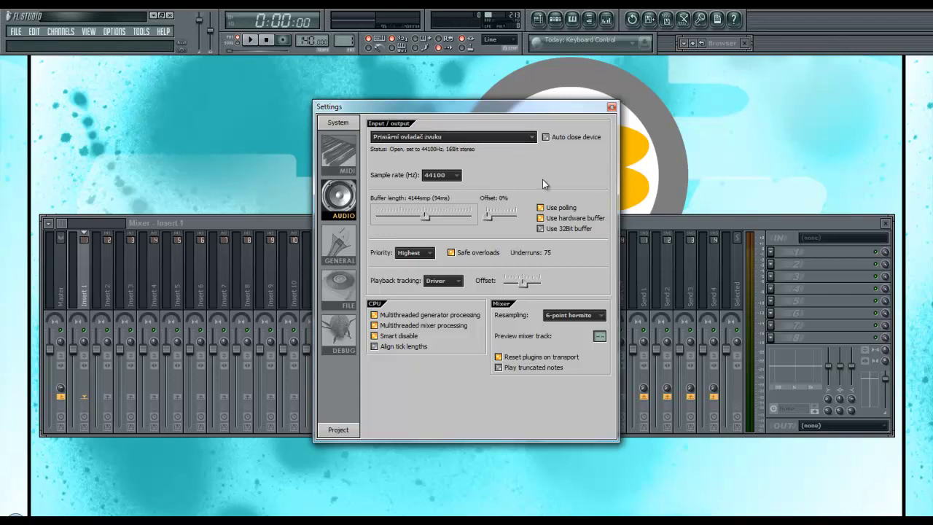
{"action": "left_click", "coordinate": [505, 137]}
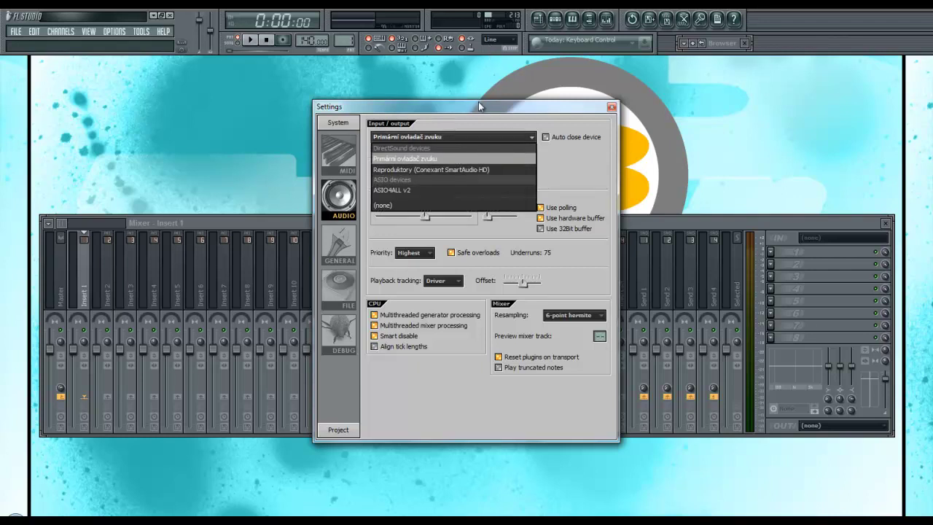
{"action": "left_click_drag", "start_coordinate": [477, 107], "coordinate": [480, 106]}
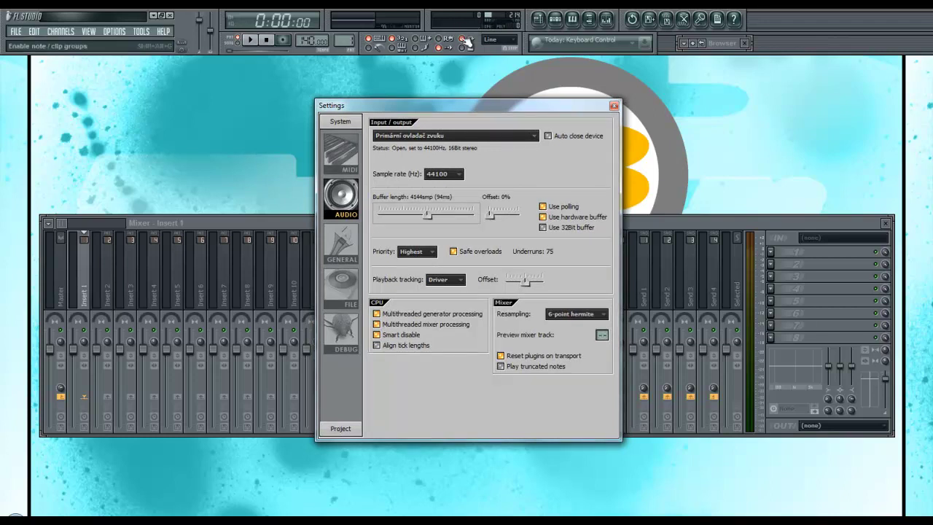
{"action": "left_click_drag", "start_coordinate": [465, 106], "coordinate": [463, 90]}
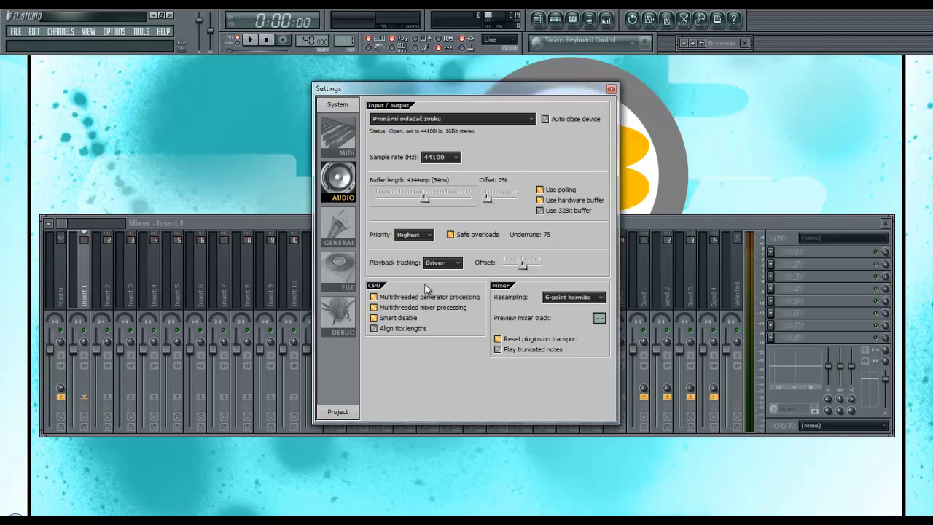
Look over the MIDI and General settings, including the list of available skins, keeping the Default skin
{"action": "left_click", "coordinate": [342, 143]}
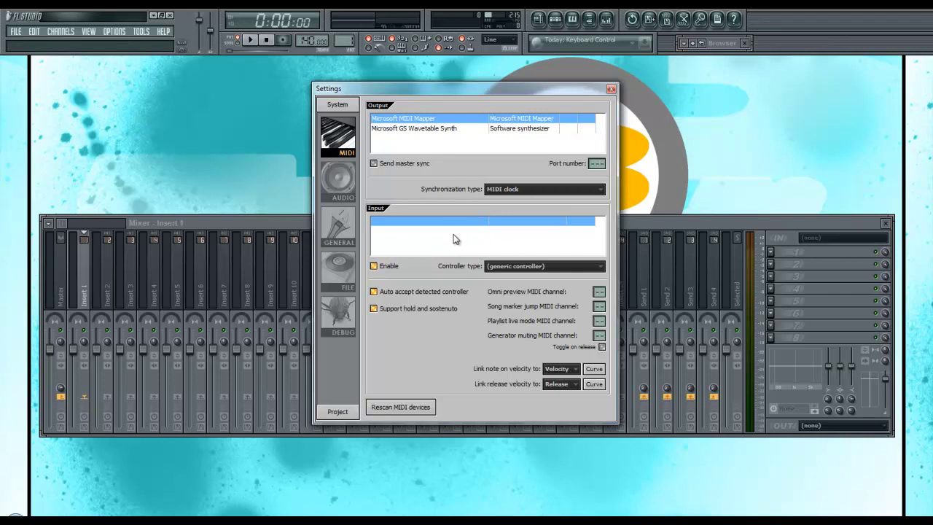
{"action": "left_click", "coordinate": [348, 237]}
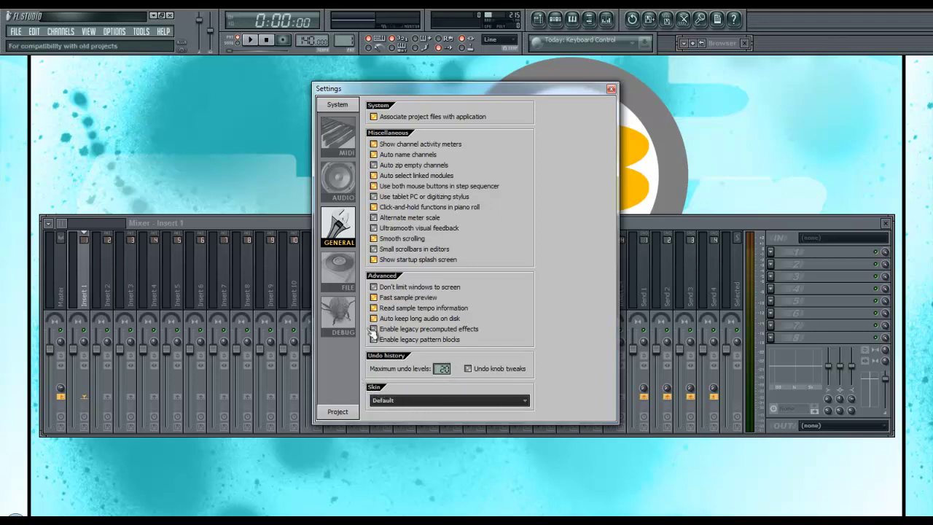
{"action": "left_click", "coordinate": [521, 401]}
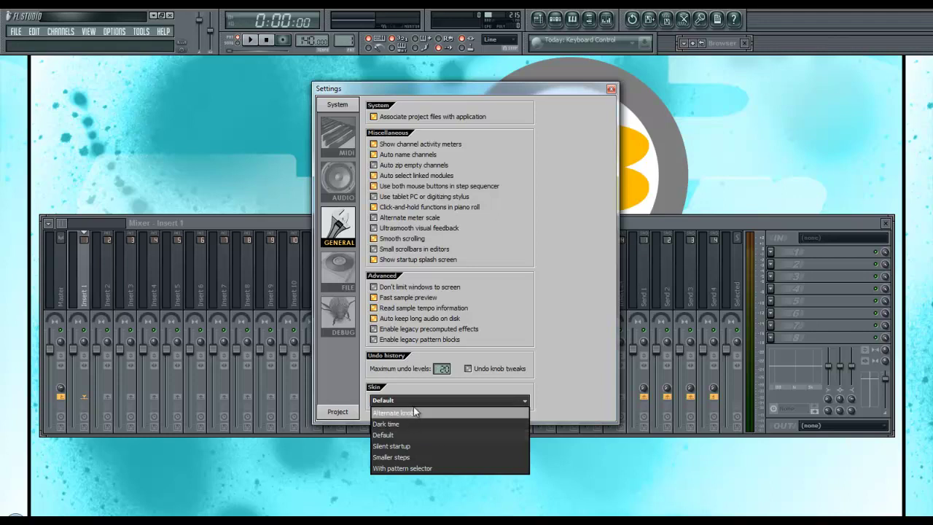
{"action": "left_click", "coordinate": [491, 400]}
Display the File settings with the Settings window moved aside, and collapse the Browser's folder structure
{"action": "left_click", "coordinate": [339, 271]}
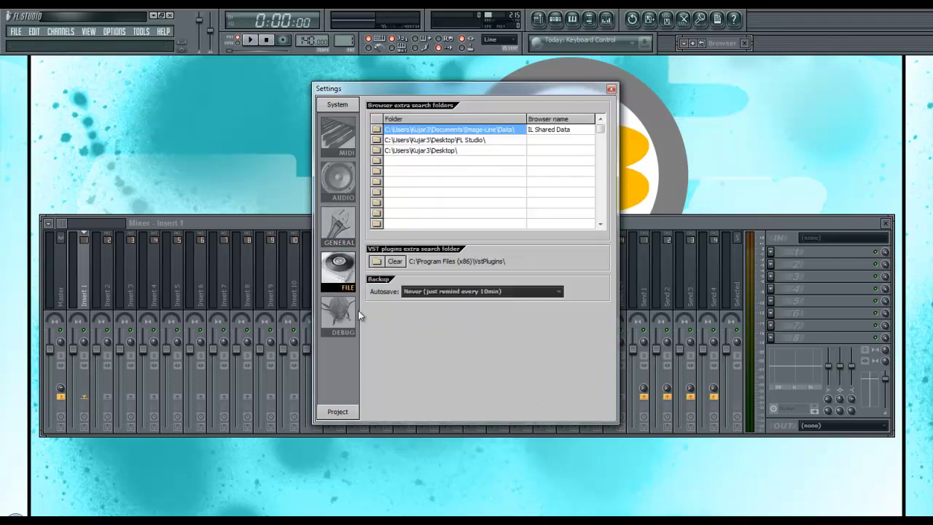
{"action": "left_click_drag", "start_coordinate": [511, 88], "coordinate": [421, 92]}
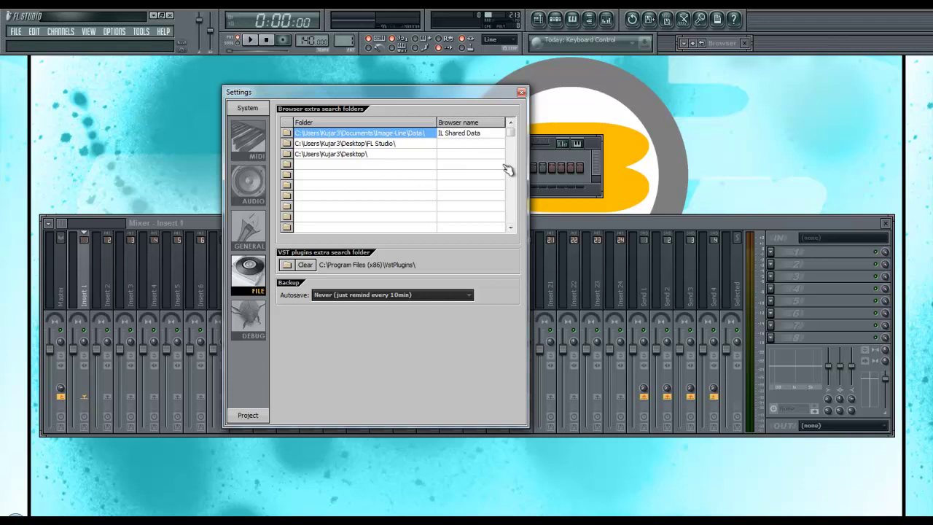
{"action": "left_click", "coordinate": [717, 43]}
{"action": "scroll", "coordinate": [733, 179], "scroll_direction": "up", "scroll_amount": 3}
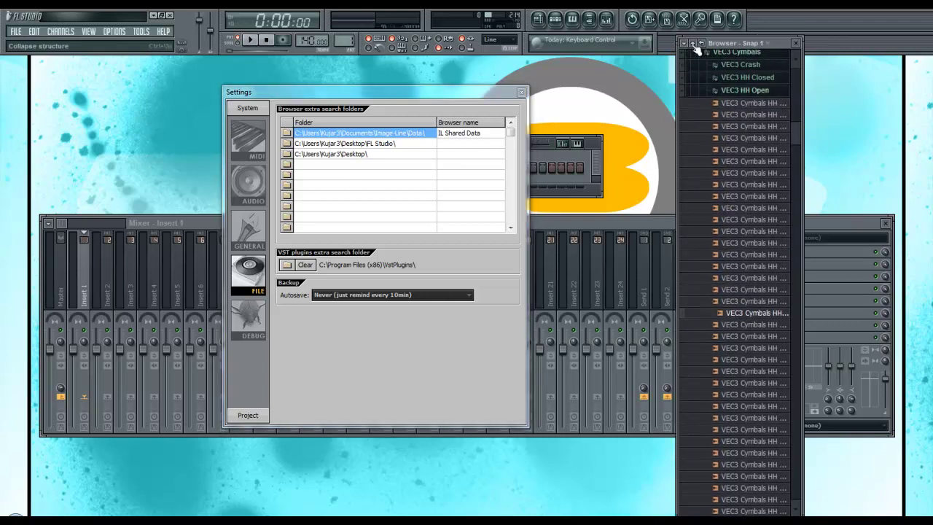
{"action": "left_click", "coordinate": [693, 44]}
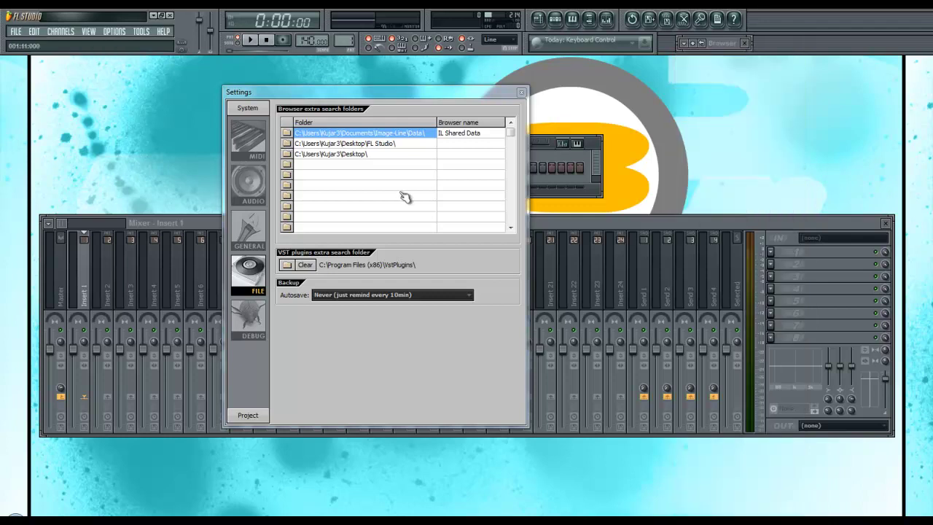
Look through the directories selectable for the first empty Browser extra search folder slot
{"action": "left_click", "coordinate": [288, 166]}
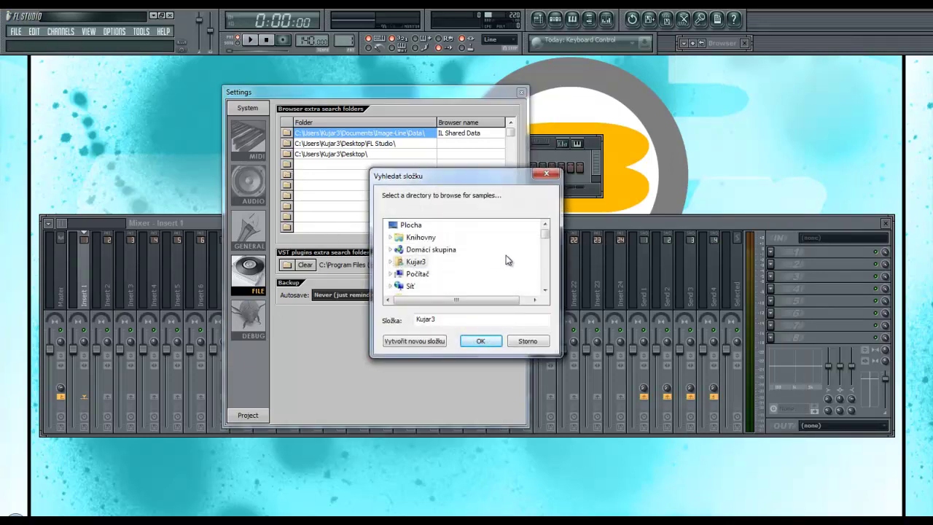
{"action": "left_click_drag", "start_coordinate": [545, 231], "coordinate": [548, 263]}
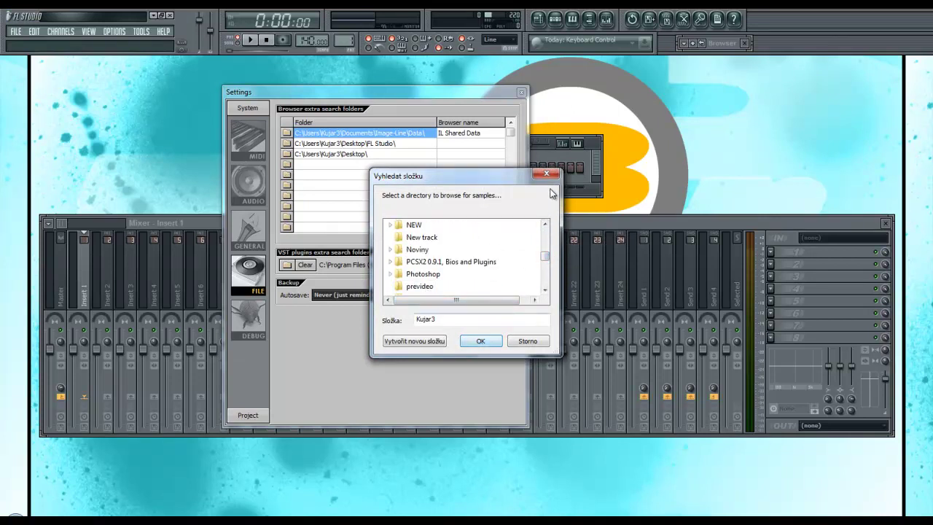
{"action": "left_click", "coordinate": [481, 342]}
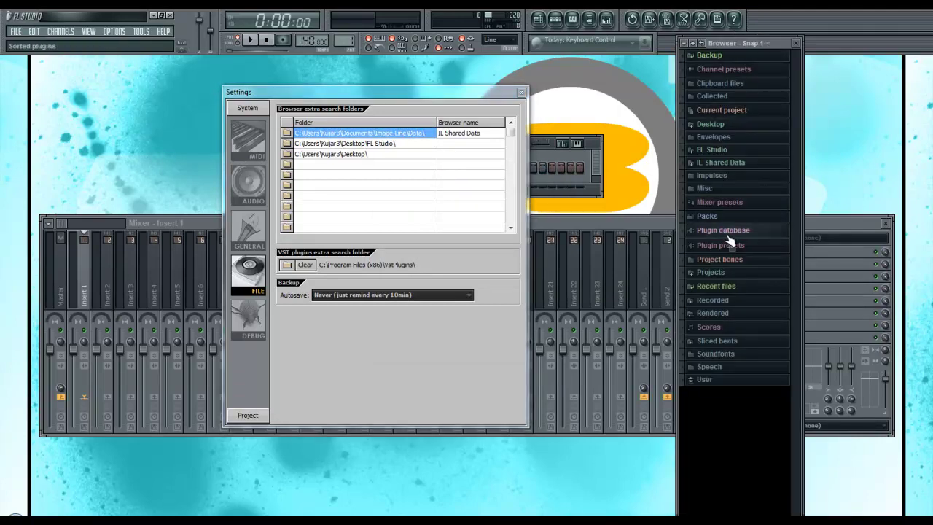
Expand the FL Studio folder in the Browser and look through its sample and preset folders
{"action": "mouse_move", "coordinate": [714, 33]}
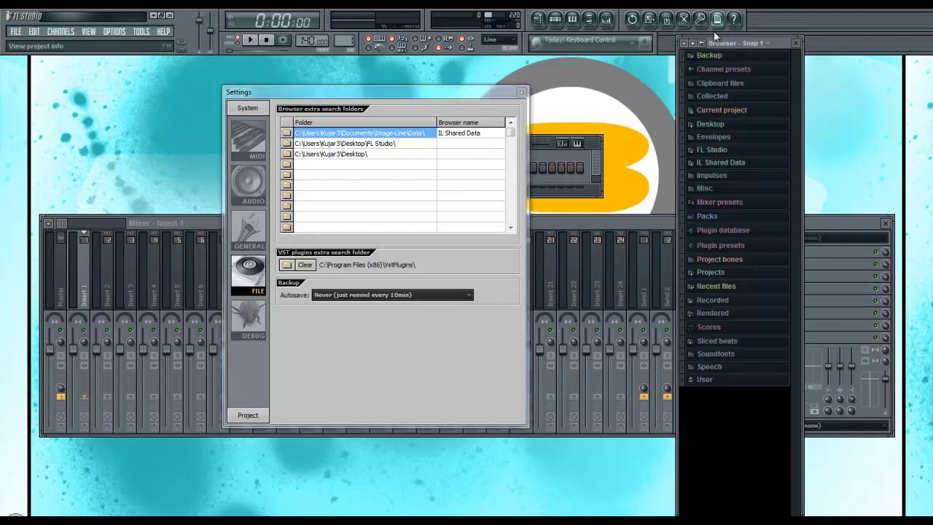
{"action": "left_click", "coordinate": [718, 151]}
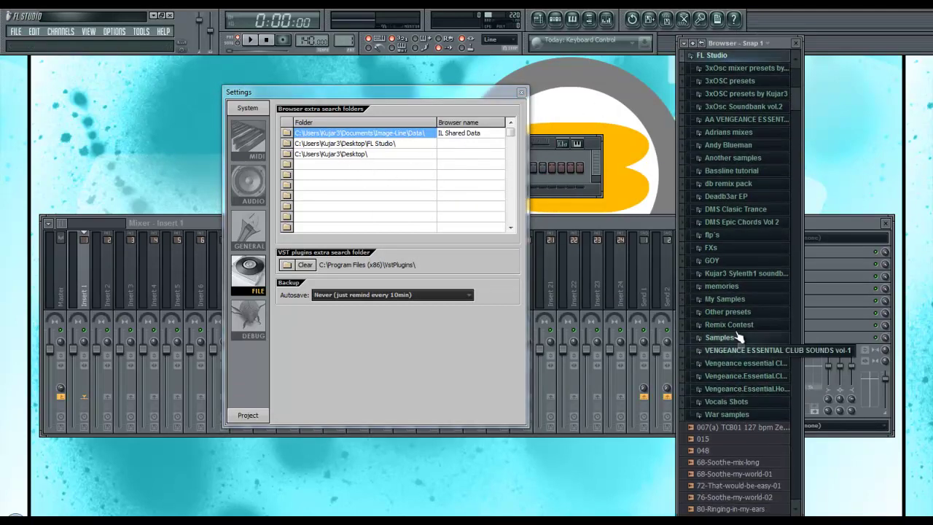
{"action": "scroll", "coordinate": [732, 299], "scroll_direction": "up", "scroll_amount": 3}
{"action": "scroll", "coordinate": [736, 307], "scroll_direction": "down", "scroll_amount": 3}
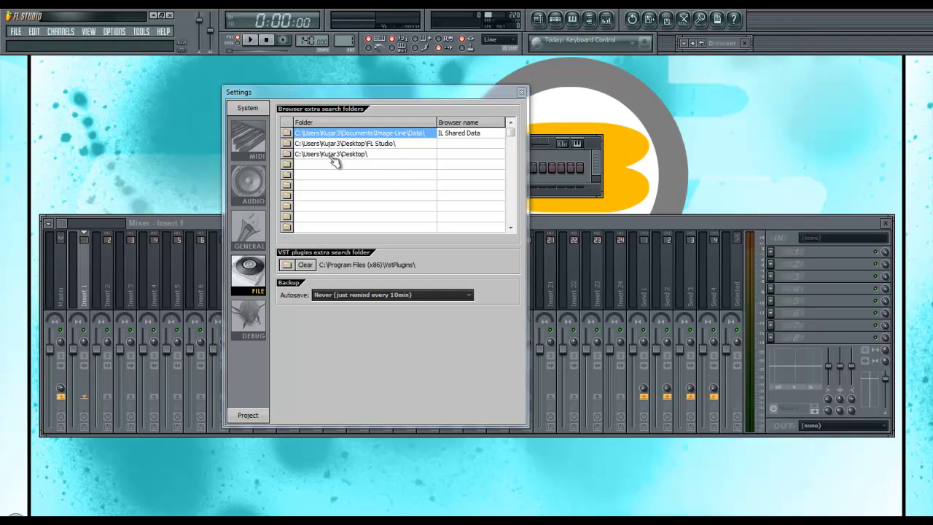
Look over the debug log in the settings and switch to the project info page
{"action": "left_click", "coordinate": [259, 334]}
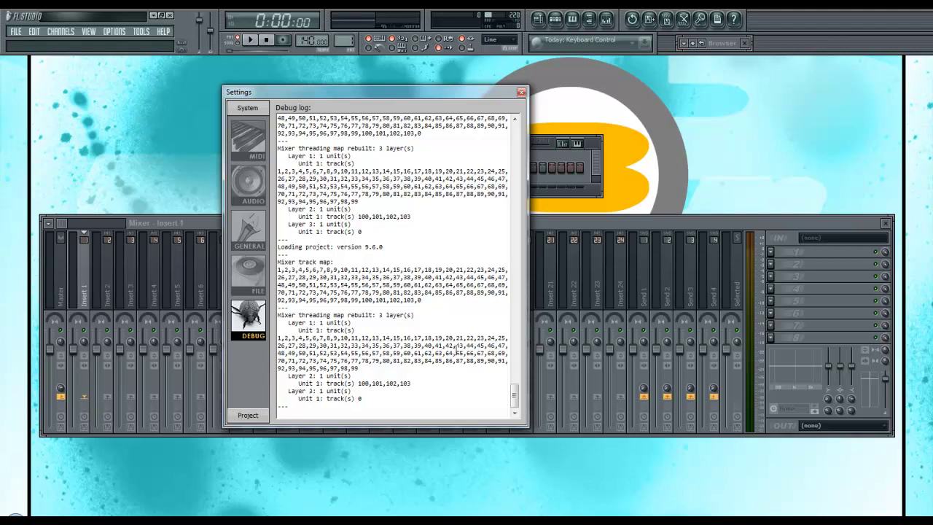
{"action": "mouse_move", "coordinate": [515, 407]}
{"action": "left_mouse_down"}
{"action": "mouse_move", "coordinate": [518, 139]}
{"action": "mouse_move", "coordinate": [511, 308]}
{"action": "mouse_move", "coordinate": [522, 417]}
{"action": "left_mouse_up"}
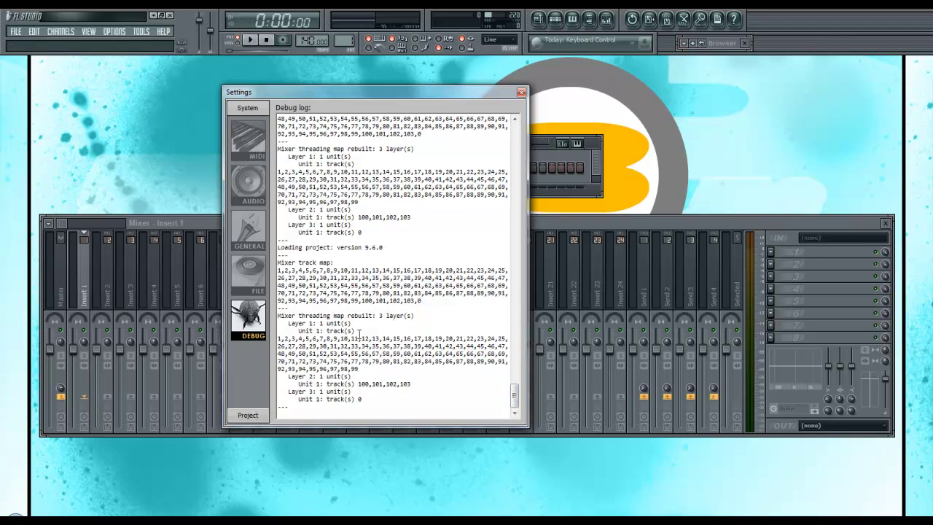
{"action": "left_click", "coordinate": [249, 417]}
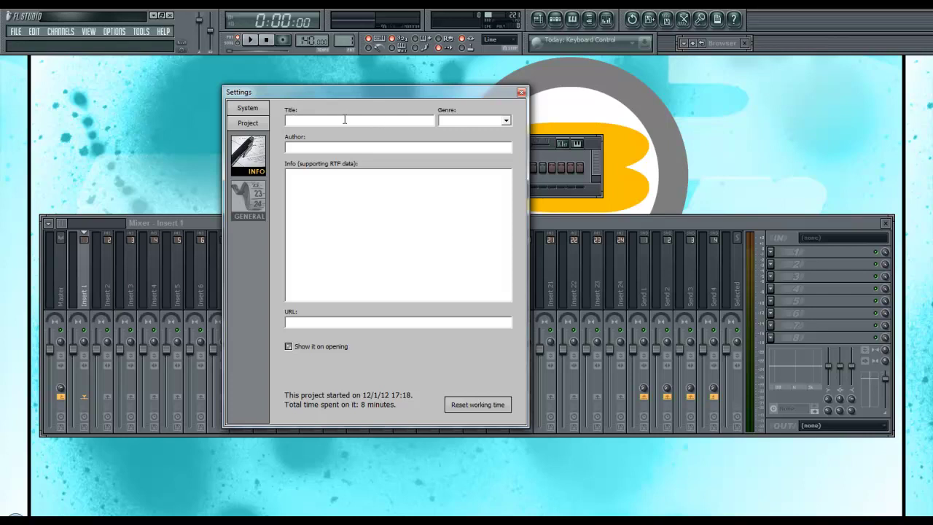
Shift the Settings window back toward the center and title the project with the artist's name followed by "- kyberprojekt (Original Mix)"
{"action": "left_click_drag", "start_coordinate": [425, 89], "coordinate": [501, 88]}
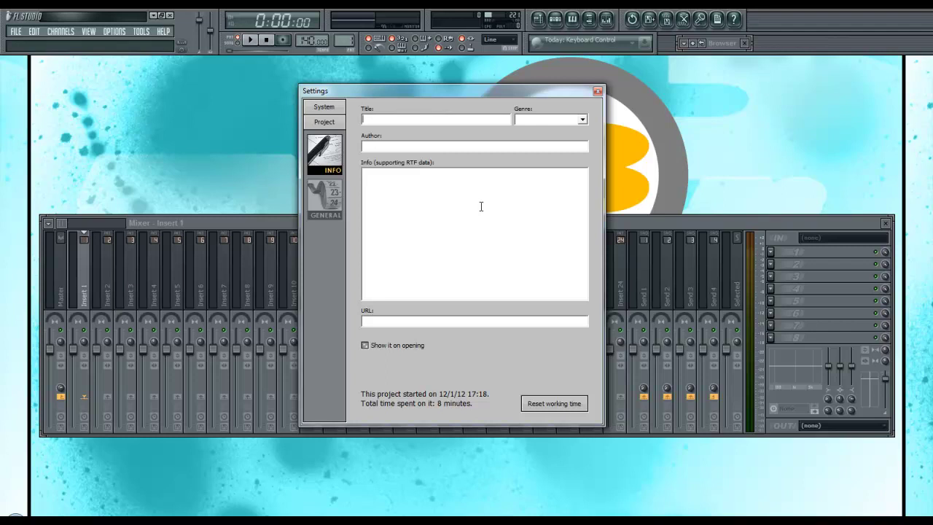
{"action": "type", "text": "ujatr"}
{"action": "type", "text": "kyberprojekt "}
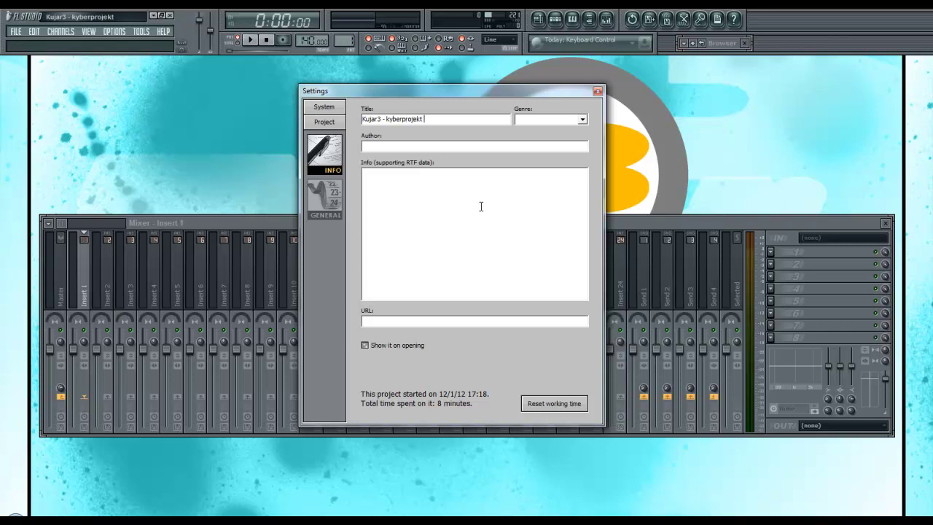
{"action": "type", "text": "(Original Mix"}
Look through the genre choices and set the project's genre to Chamber Music
{"action": "left_click", "coordinate": [582, 119]}
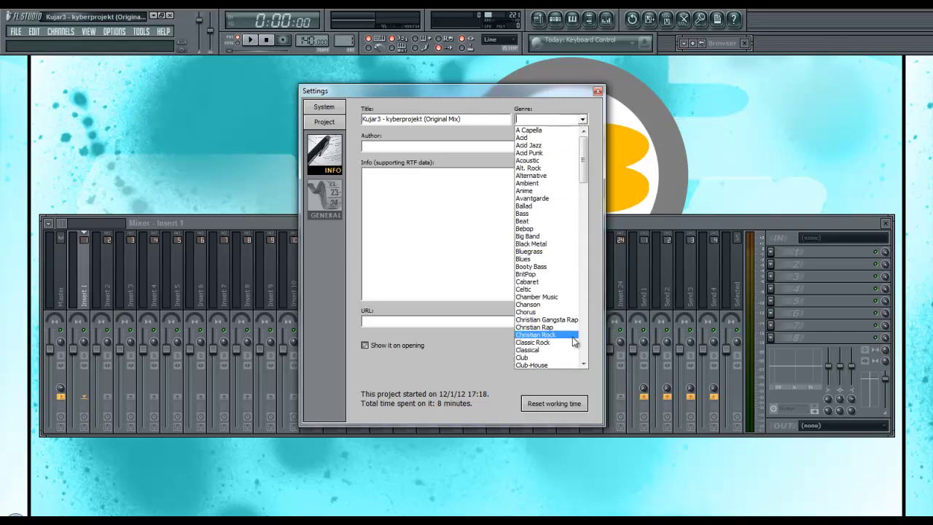
{"action": "scroll", "coordinate": [562, 293], "scroll_direction": "down", "scroll_amount": 1}
{"action": "scroll", "coordinate": [563, 293], "scroll_direction": "down", "scroll_amount": 11}
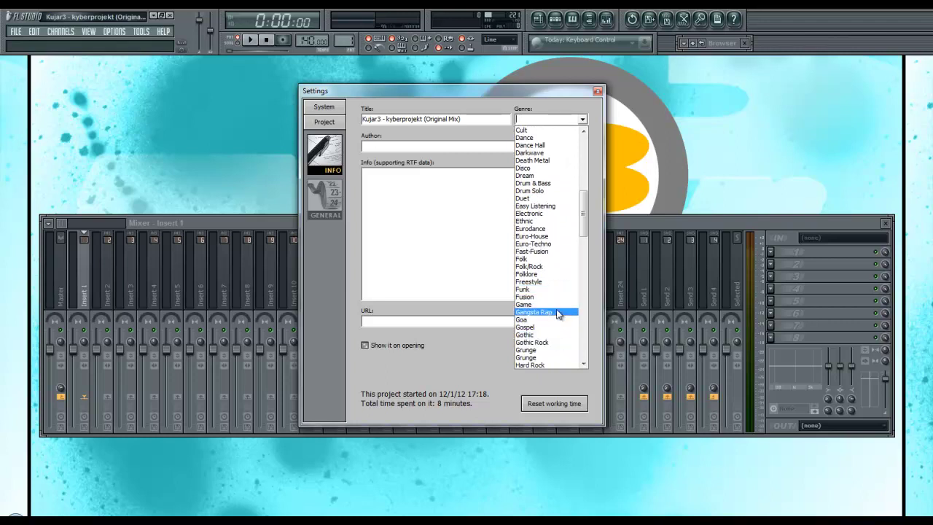
{"action": "mouse_move", "coordinate": [583, 232]}
{"action": "left_mouse_down"}
{"action": "mouse_move", "coordinate": [584, 264]}
{"action": "mouse_move", "coordinate": [584, 193]}
{"action": "mouse_move", "coordinate": [585, 219]}
{"action": "left_mouse_up"}
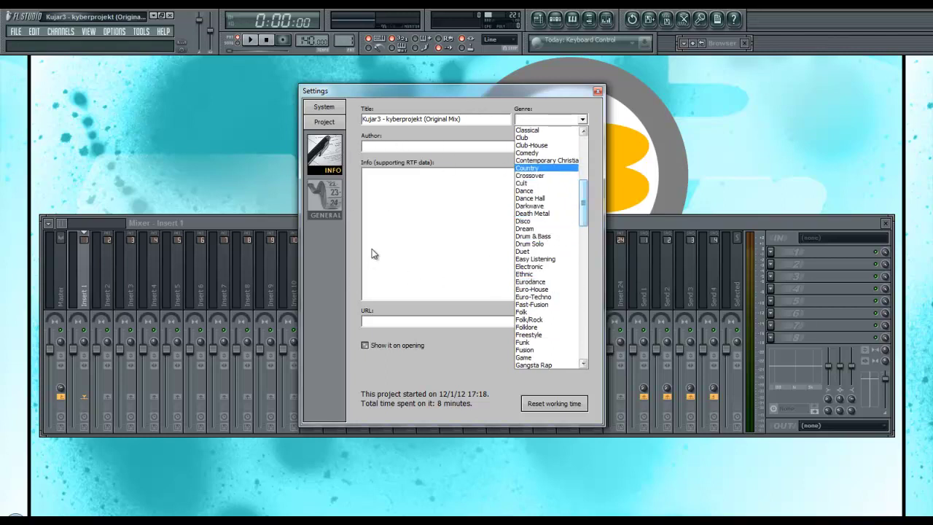
{"action": "scroll", "coordinate": [532, 215], "scroll_direction": "up", "scroll_amount": 3}
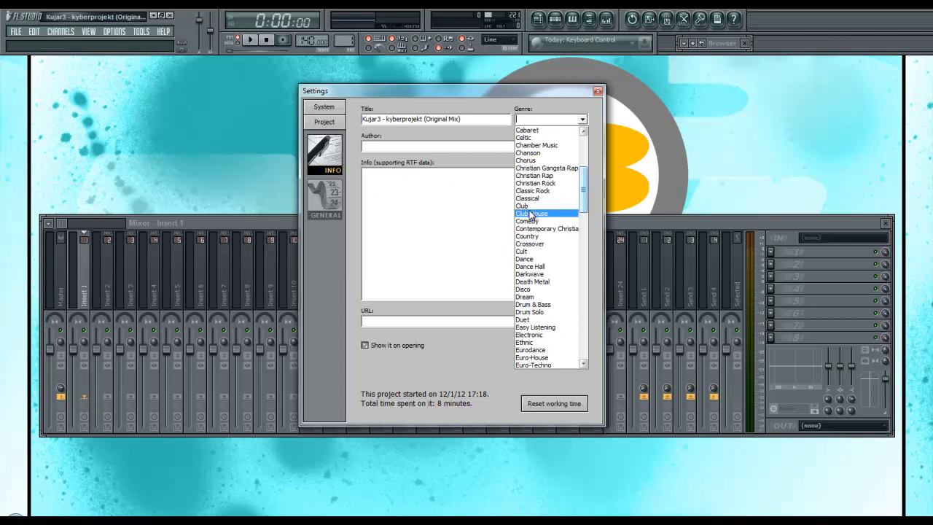
{"action": "left_click", "coordinate": [544, 145]}
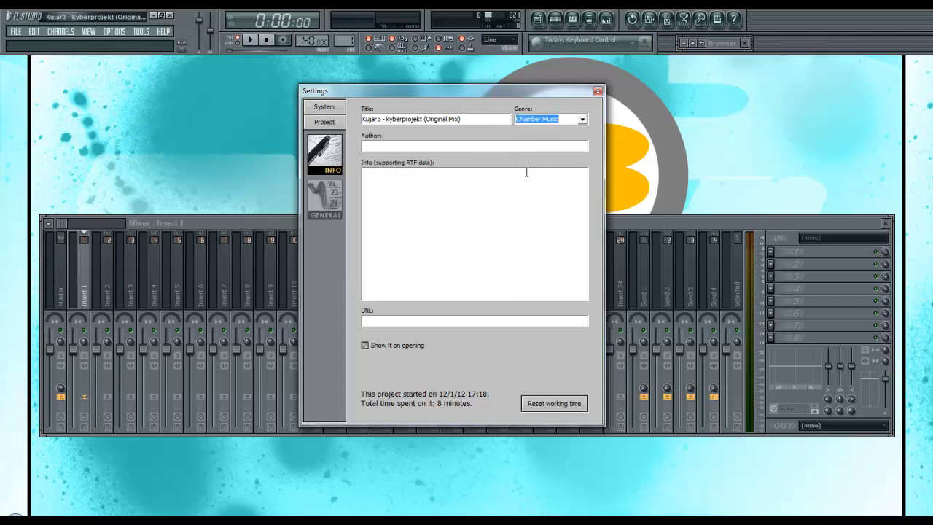
Enter the artist's name as the project author and write "kyberprojekt pro kybernauts" in the project info
{"action": "left_click", "coordinate": [532, 146]}
{"action": "type", "text": "Kujar3"}
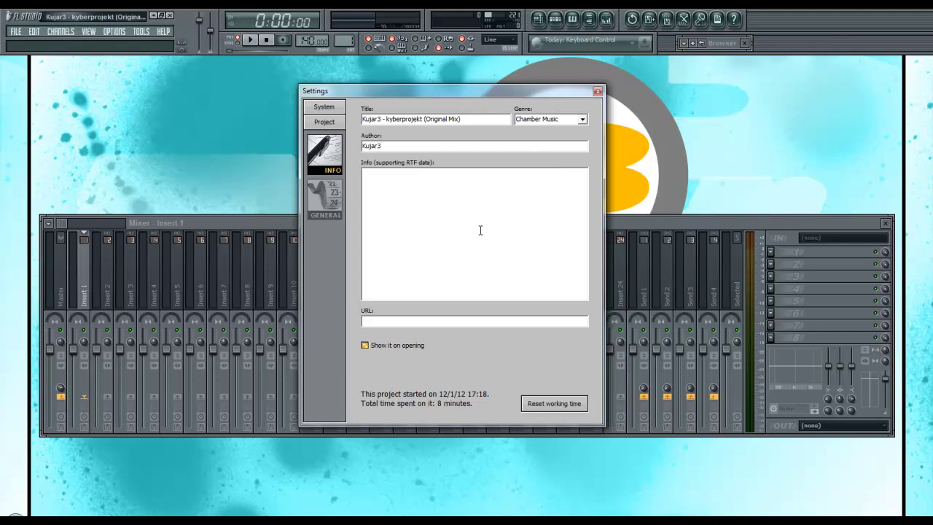
{"action": "left_click", "coordinate": [480, 231]}
{"action": "key", "text": "Caps_Lock"}
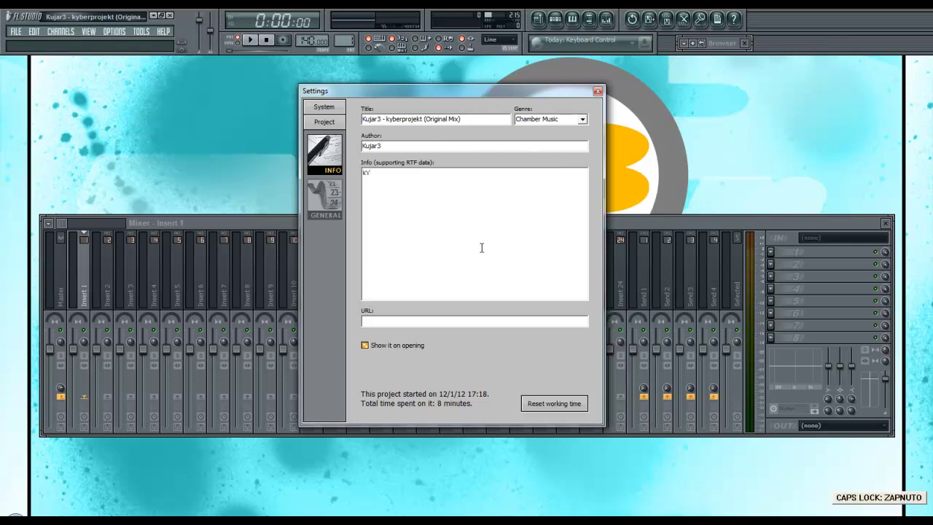
{"action": "type", "text": "k"}
{"action": "key", "text": "BackSpace"}
{"action": "key", "text": "Caps_Lock"}
{"action": "type", "text": "kyberprojekt pro kybernauts"}
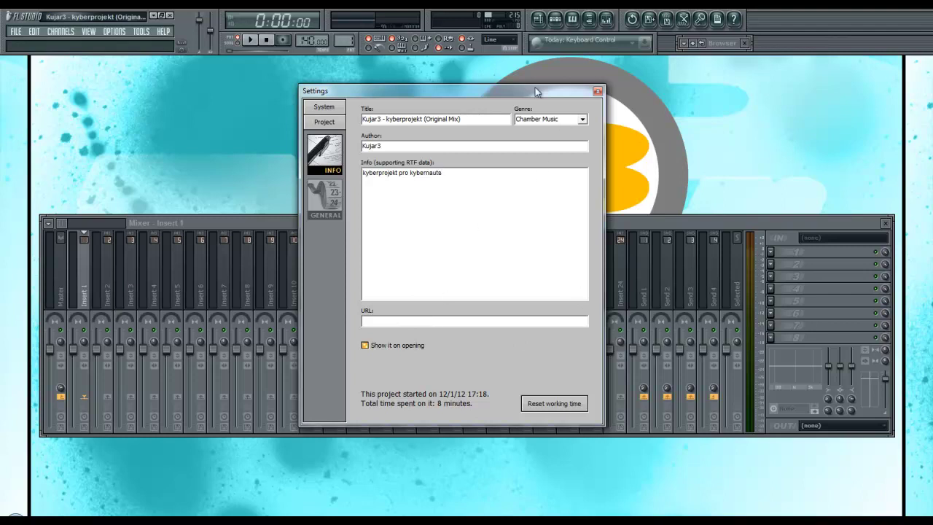
Reposition and close the Settings window, and place the step sequencer window just above the Mixer
{"action": "left_click_drag", "start_coordinate": [535, 91], "coordinate": [548, 112]}
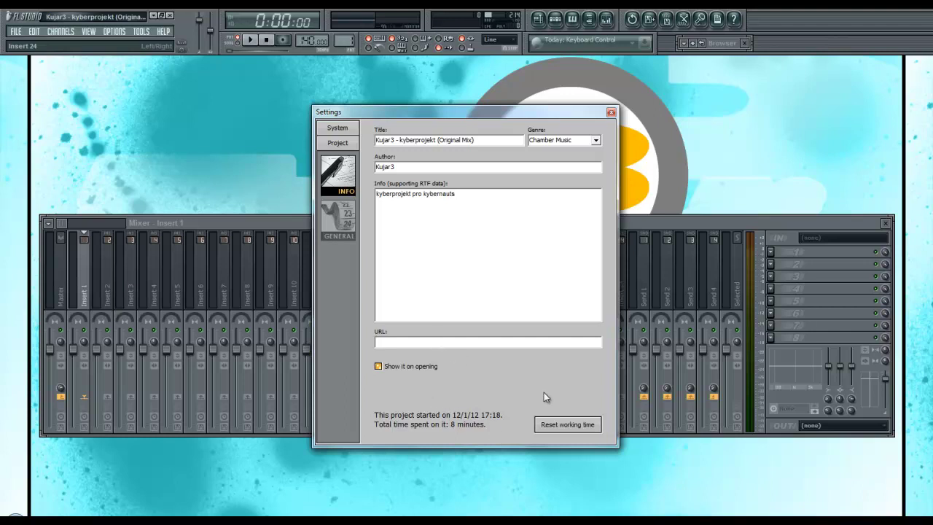
{"action": "left_click", "coordinate": [500, 342]}
{"action": "left_click", "coordinate": [611, 113]}
{"action": "left_click_drag", "start_coordinate": [473, 142], "coordinate": [447, 134]}
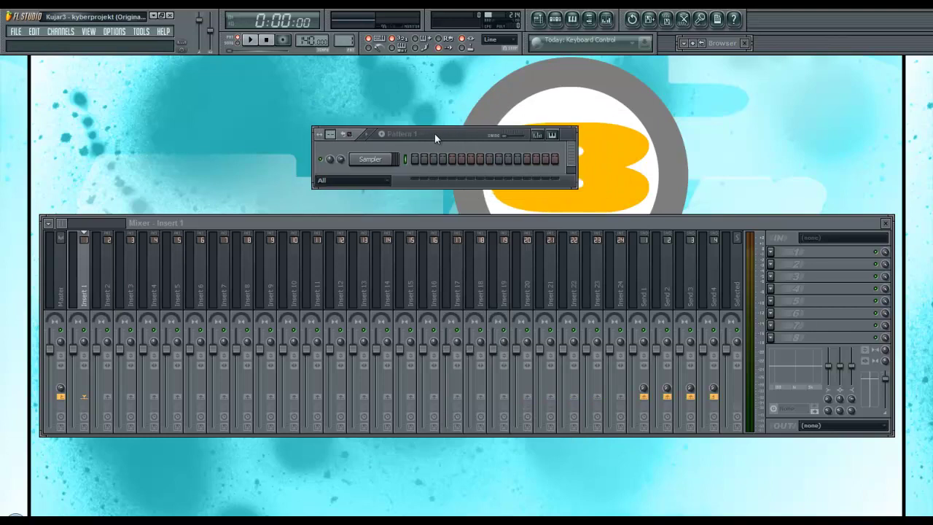
Look through the system, project, MIDI and switch options, and make the step sequencer window slightly taller
{"action": "left_click", "coordinate": [111, 35]}
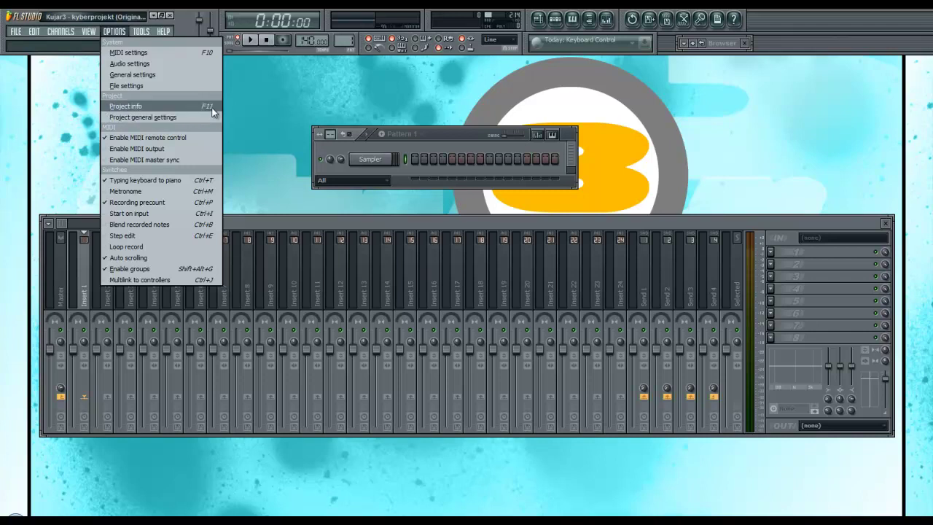
{"action": "left_click", "coordinate": [437, 187]}
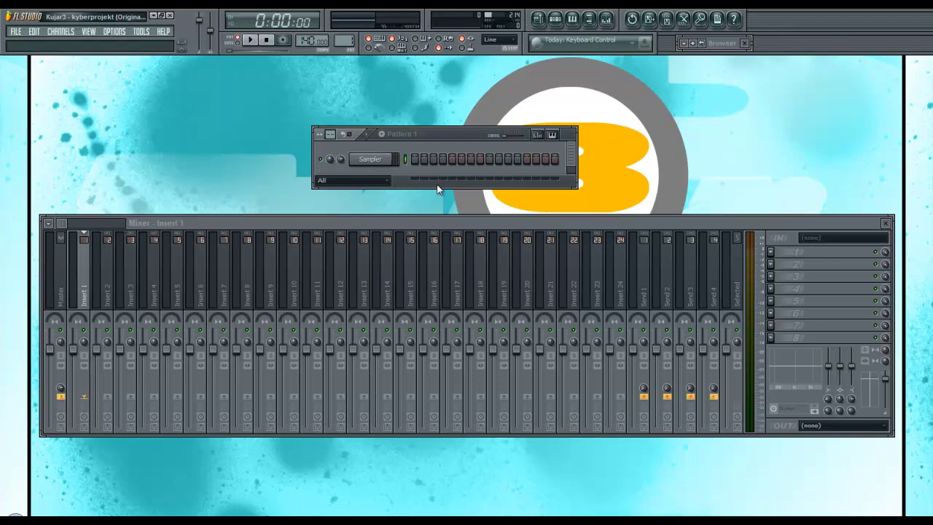
{"action": "left_click_drag", "start_coordinate": [438, 188], "coordinate": [439, 194]}
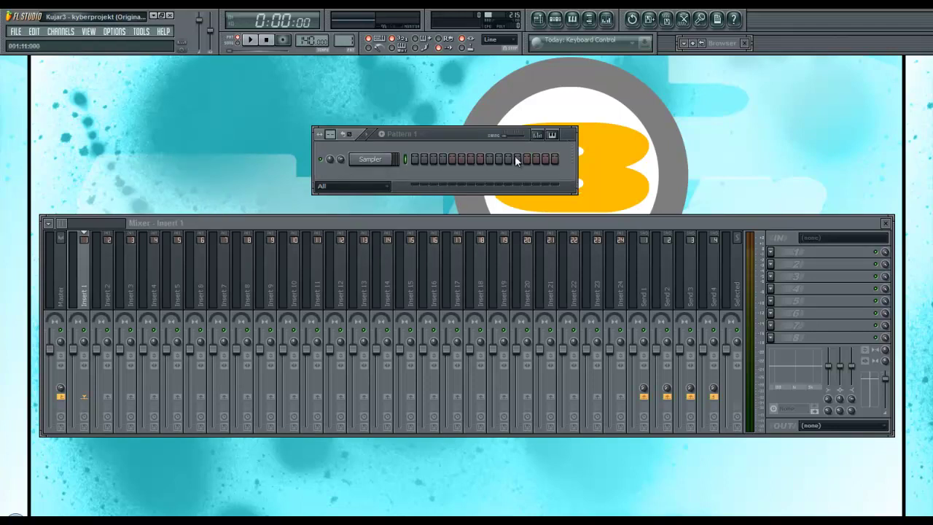
{"action": "left_click", "coordinate": [126, 33]}
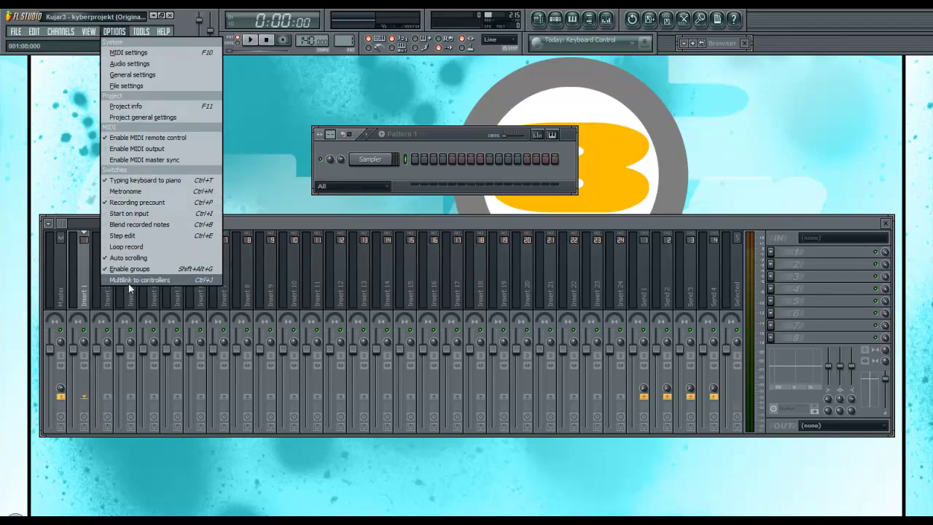
Bring up the Browser's smart find and regular find prompts and close each without entering a search
{"action": "mouse_move", "coordinate": [141, 37]}
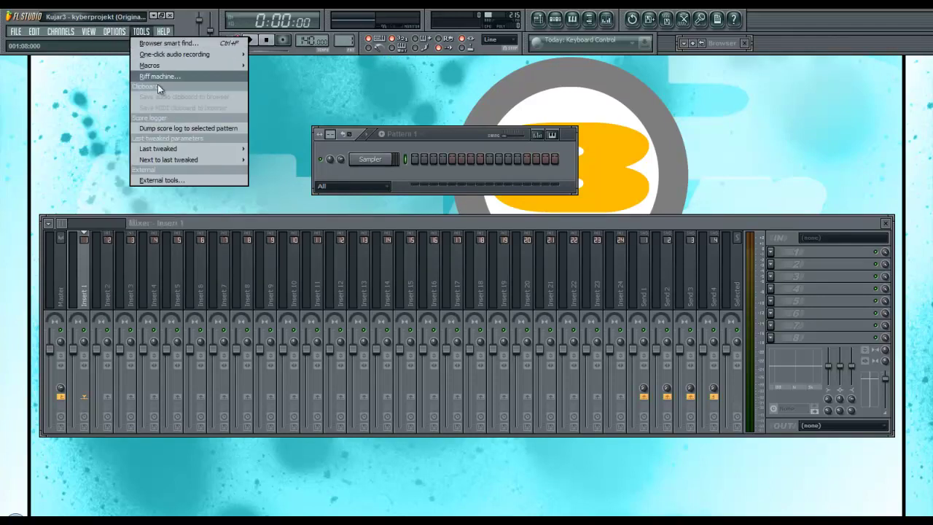
{"action": "left_click", "coordinate": [163, 46]}
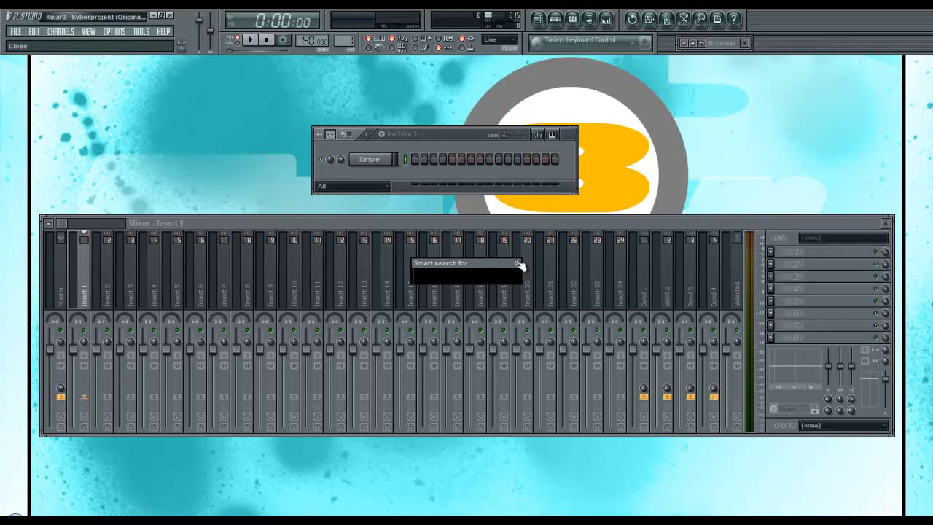
{"action": "left_click", "coordinate": [687, 44]}
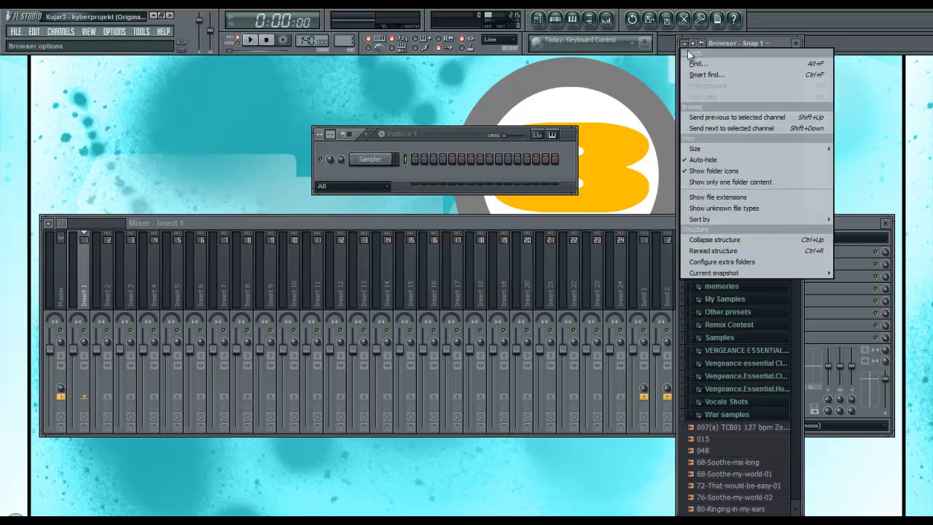
{"action": "left_click", "coordinate": [695, 67]}
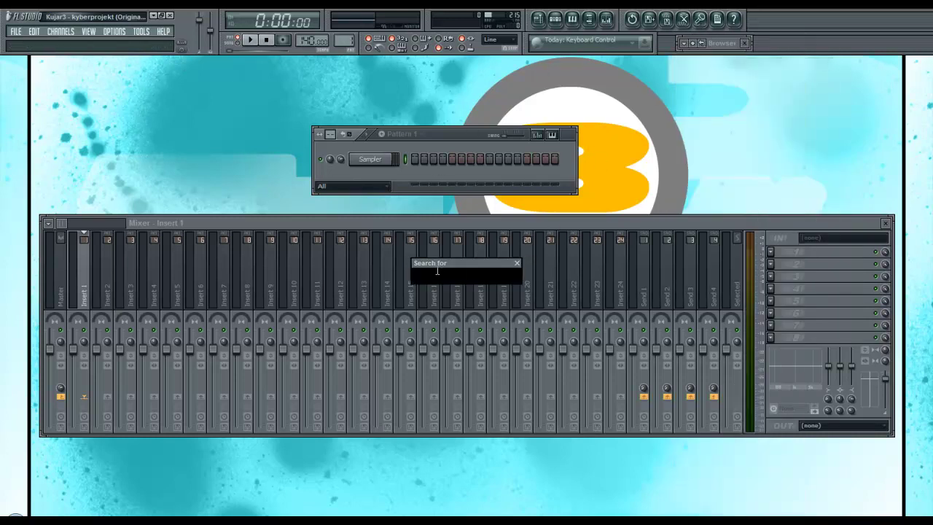
{"action": "left_click", "coordinate": [517, 263]}
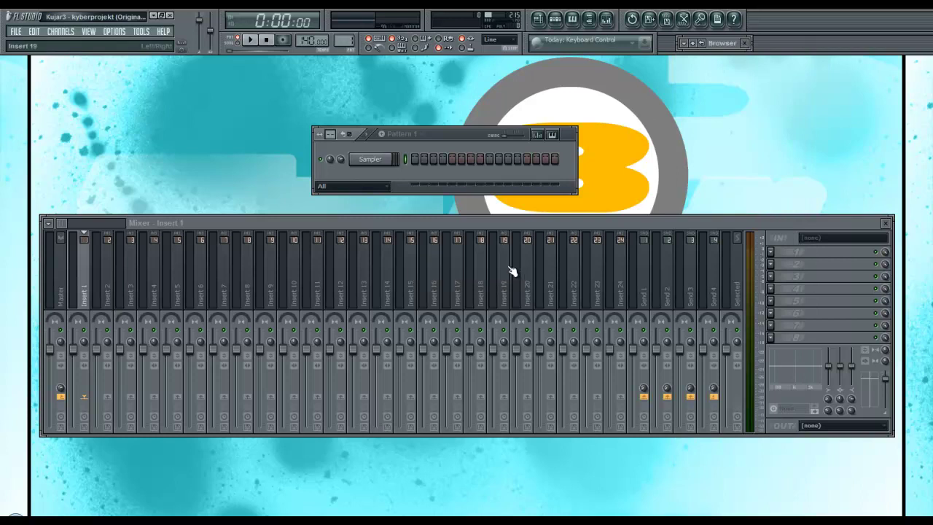
Look at the one-click audio recording choices, and bring up and dismiss the prompt asking what to record
{"action": "left_click", "coordinate": [142, 33]}
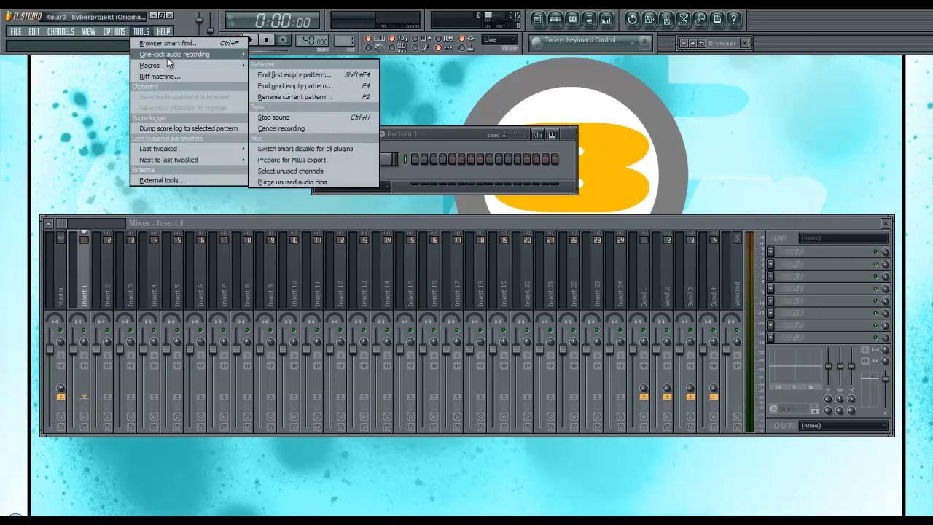
{"action": "mouse_move", "coordinate": [187, 57]}
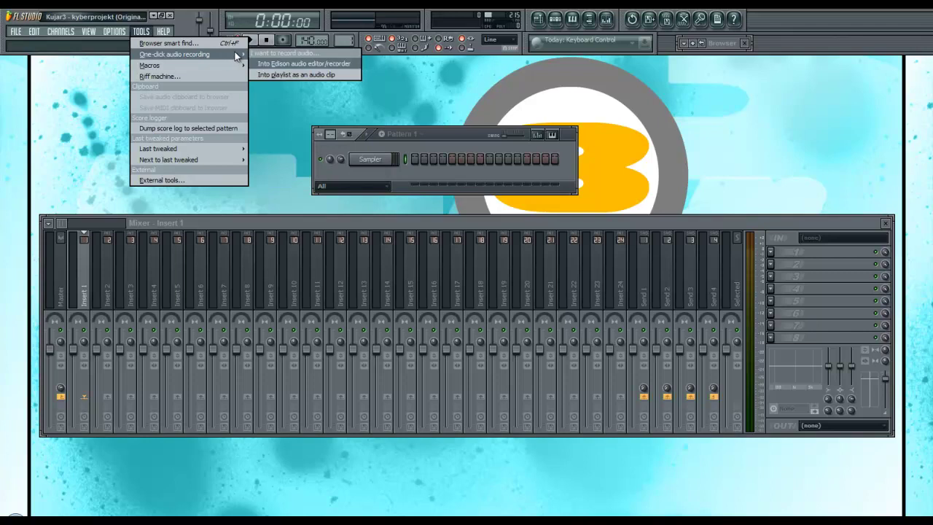
{"action": "left_click", "coordinate": [437, 67]}
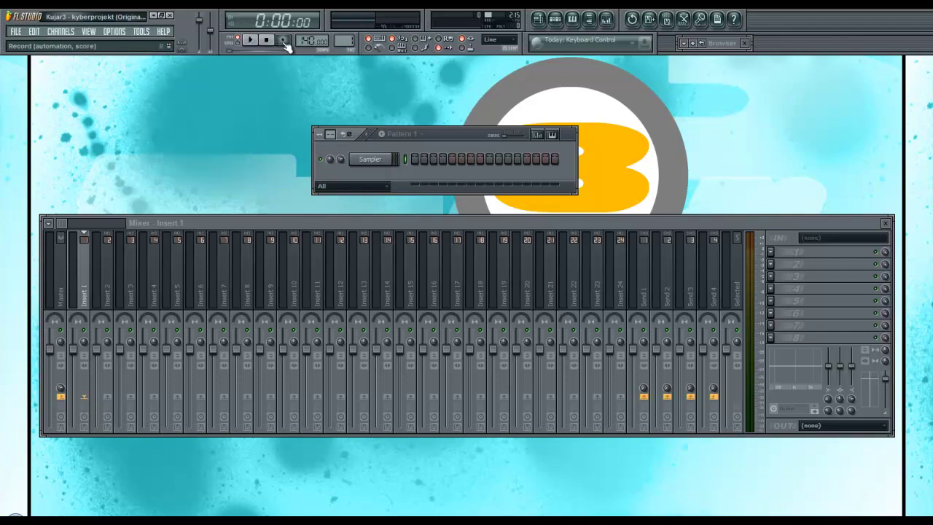
{"action": "left_click", "coordinate": [283, 41]}
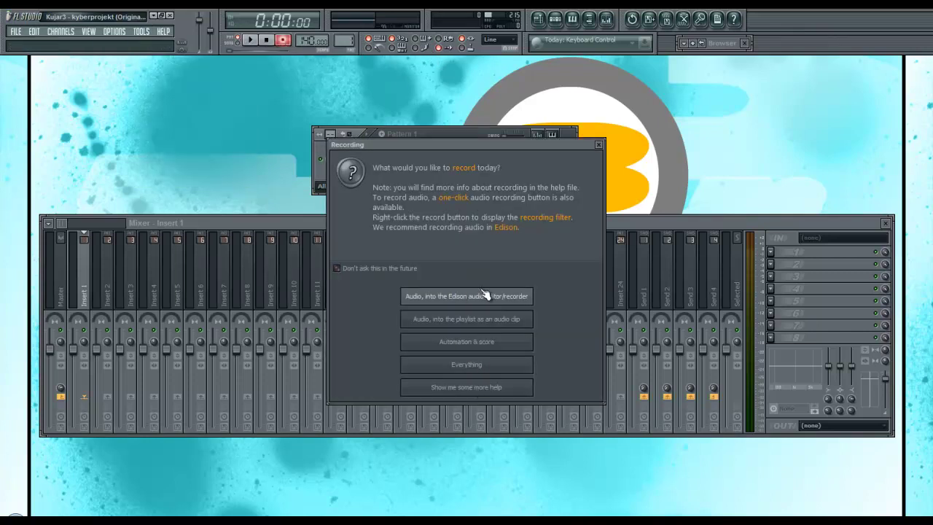
{"action": "left_click", "coordinate": [600, 145]}
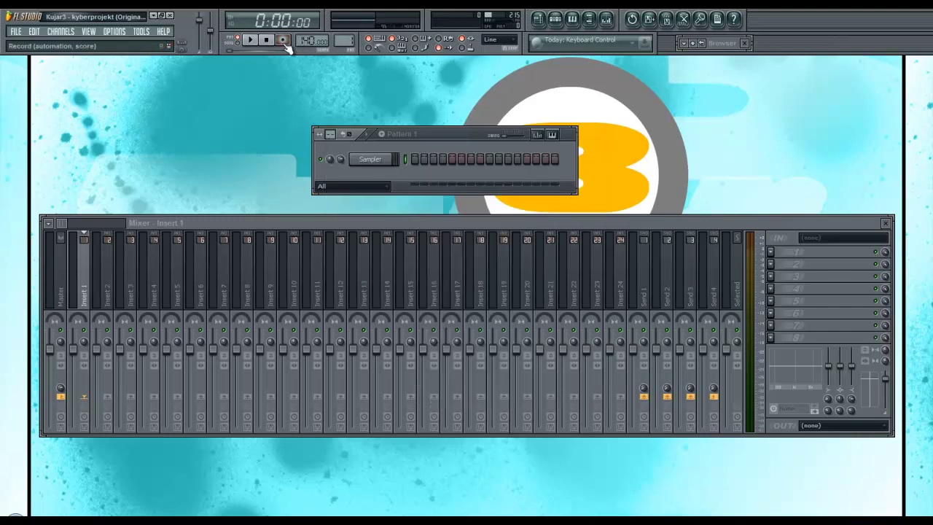
Look through the pattern macros, score log, last tweaked parameter and external tool commands
{"action": "left_click", "coordinate": [146, 32]}
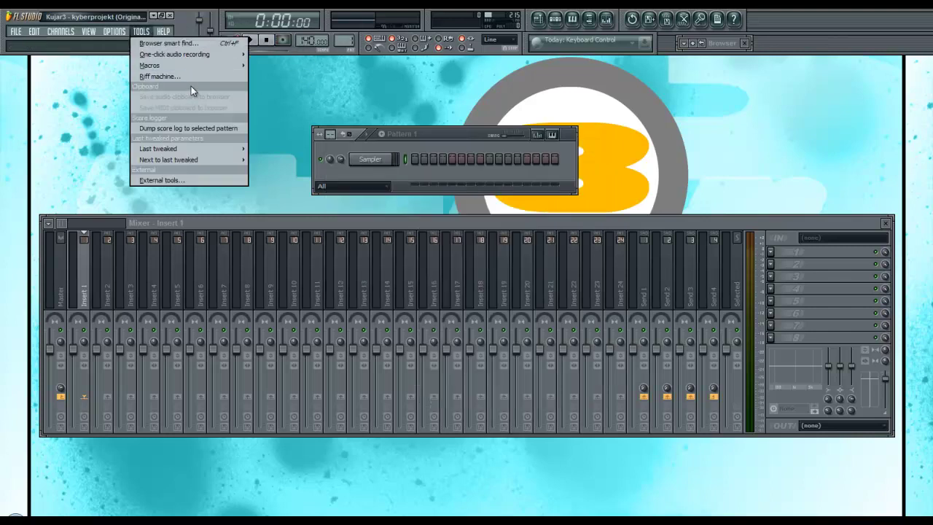
{"action": "mouse_move", "coordinate": [244, 66]}
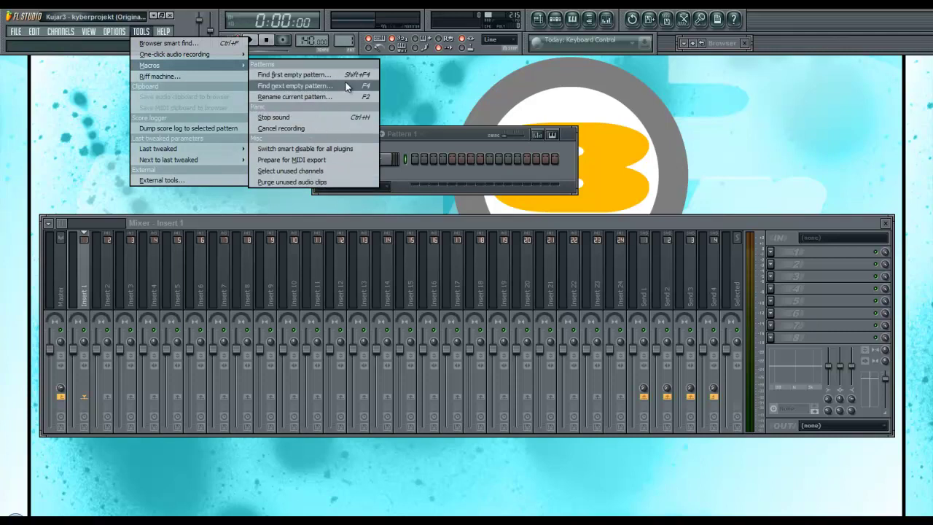
{"action": "left_click", "coordinate": [147, 33]}
{"action": "left_click", "coordinate": [146, 34]}
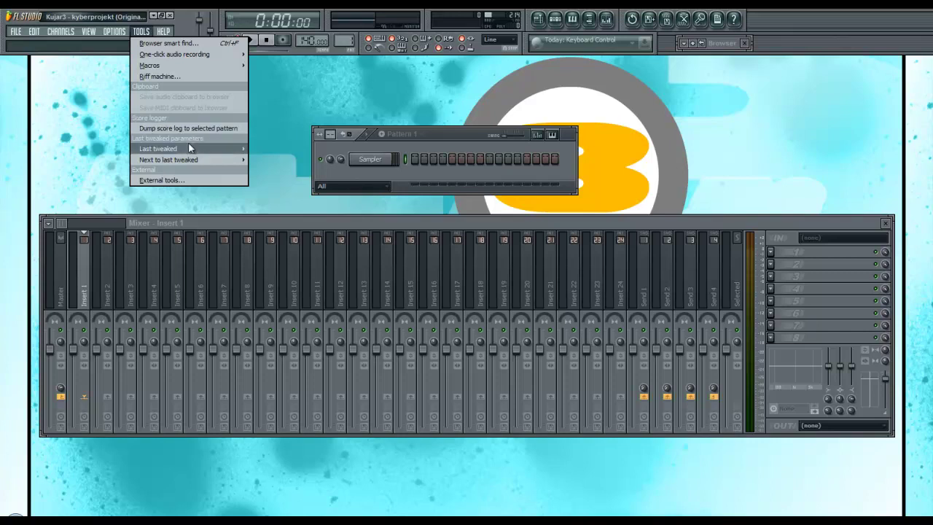
{"action": "mouse_move", "coordinate": [188, 149]}
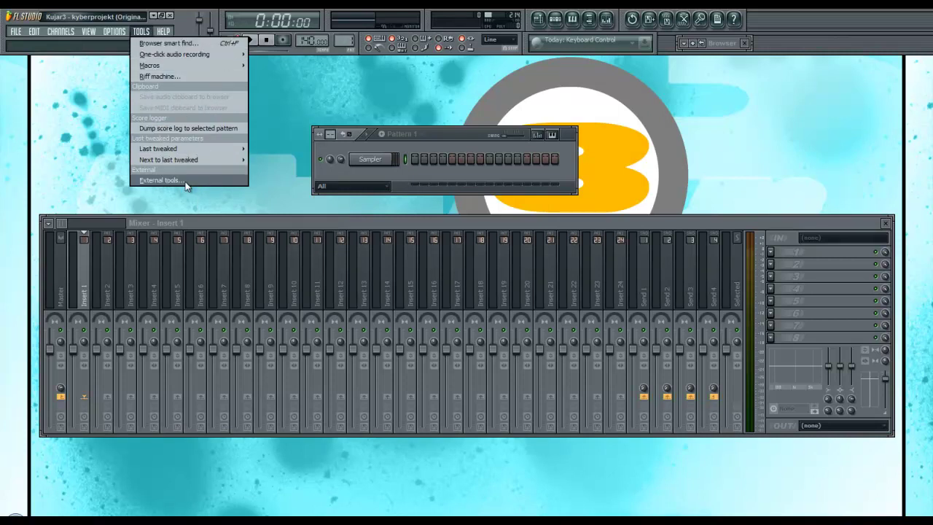
Look through the help, registration and Internet link entries, and lower the step sequencer window to the Mixer's upper edge
{"action": "mouse_move", "coordinate": [167, 33]}
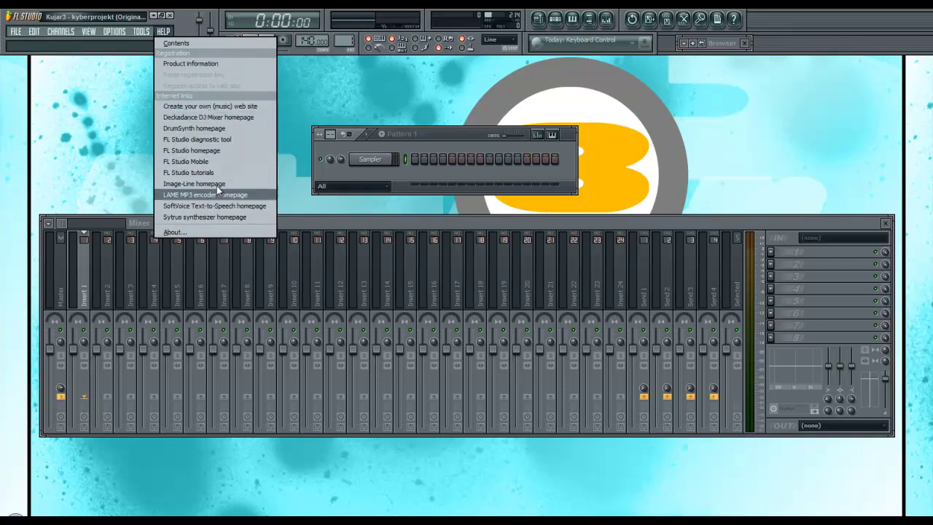
{"action": "left_click", "coordinate": [187, 31]}
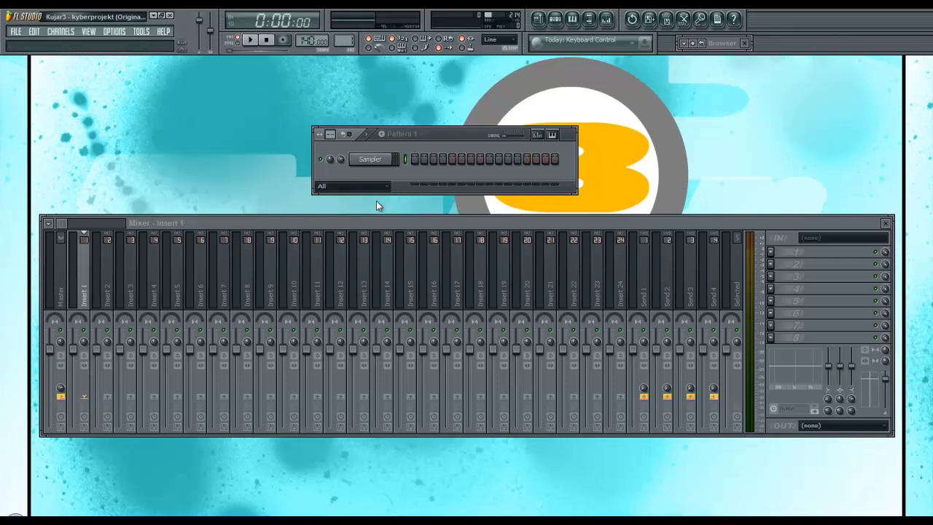
{"action": "left_click_drag", "start_coordinate": [463, 131], "coordinate": [463, 149]}
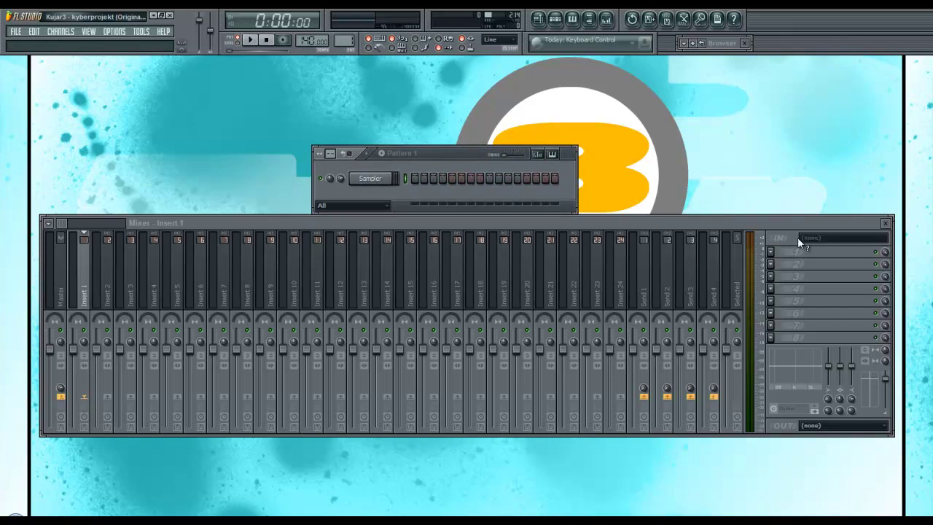
{"action": "left_click", "coordinate": [163, 32]}
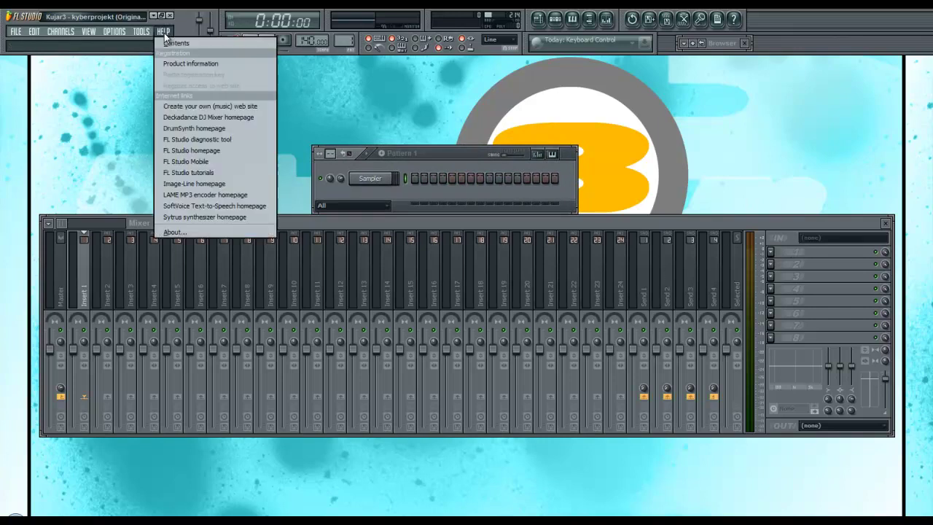
{"action": "left_click", "coordinate": [657, 62]}
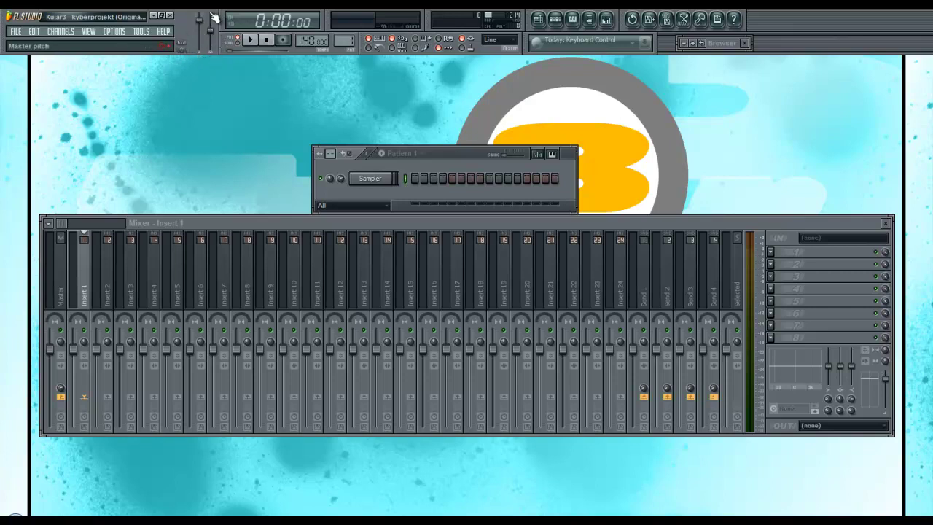
Try the master volume and master pitch sliders, and move the step sequencer window up clear of the Mixer
{"action": "mouse_move", "coordinate": [201, 20]}
{"action": "left_mouse_down"}
{"action": "mouse_move", "coordinate": [205, 100]}
{"action": "mouse_move", "coordinate": [209, 16]}
{"action": "left_mouse_up"}
{"action": "left_click_drag", "start_coordinate": [215, 38], "coordinate": [221, 506]}
{"action": "left_click_drag", "start_coordinate": [450, 153], "coordinate": [457, 138]}
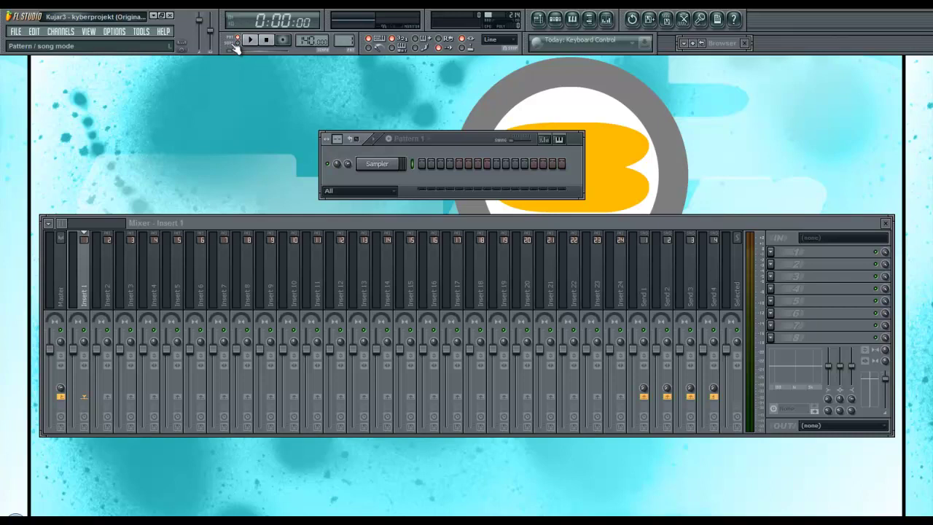
{"action": "left_click_drag", "start_coordinate": [461, 139], "coordinate": [455, 107]}
Load the VEC3 Bassdrums Trance 20 kick from the Browser's VEC3 Trance Kicks folder onto the Sampler channel
{"action": "mouse_move", "coordinate": [730, 42]}
{"action": "scroll", "coordinate": [735, 211], "scroll_direction": "up", "scroll_amount": 1}
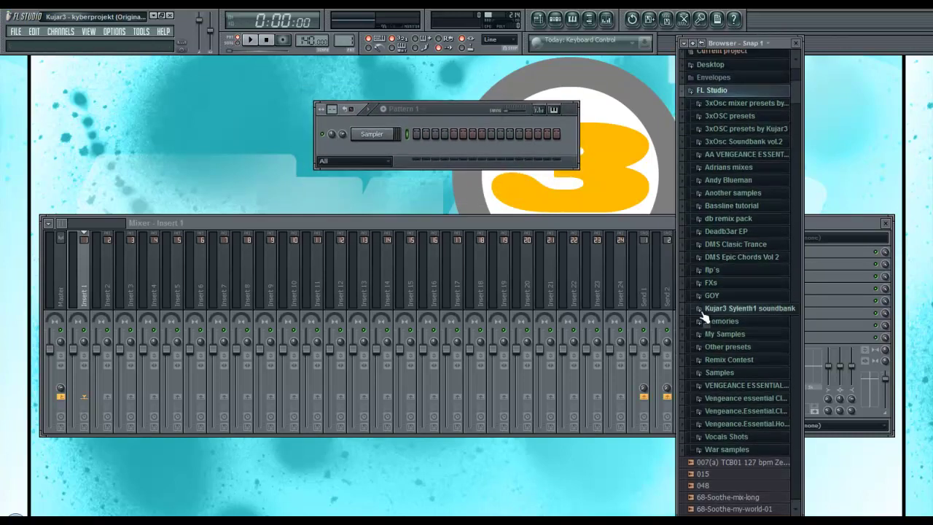
{"action": "left_click", "coordinate": [748, 399]}
{"action": "scroll", "coordinate": [752, 405], "scroll_direction": "down", "scroll_amount": 2}
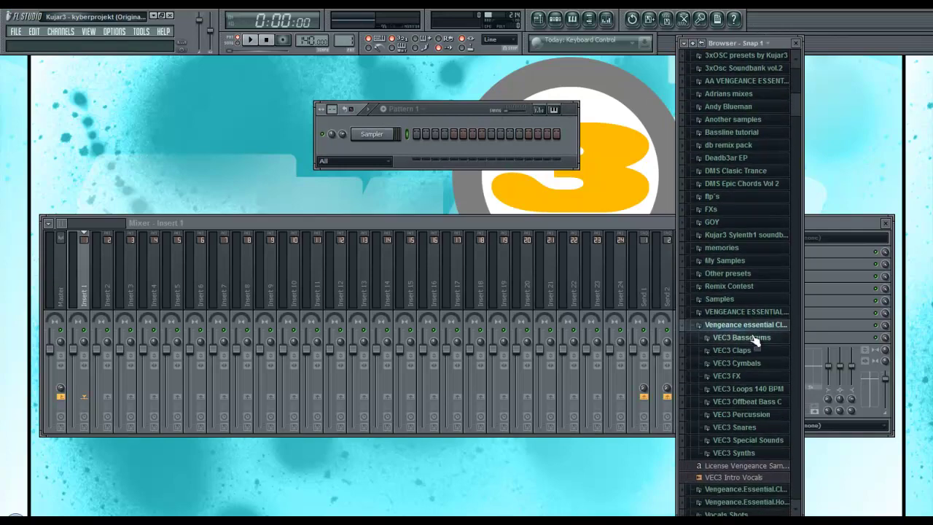
{"action": "left_click", "coordinate": [742, 338]}
{"action": "left_click", "coordinate": [751, 414]}
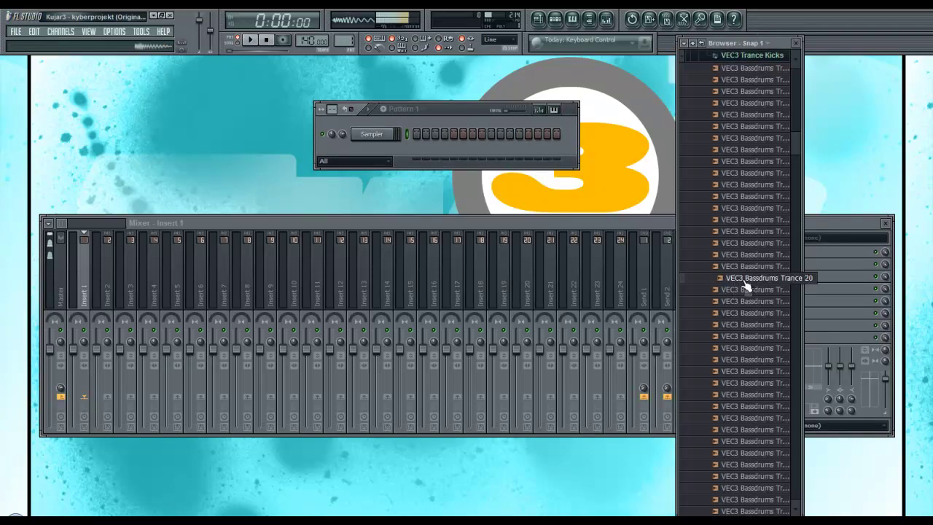
{"action": "left_click_drag", "start_coordinate": [733, 286], "coordinate": [375, 139]}
Fill every fourth step of the kick channel in Pattern 1, and play the pattern briefly before stopping it
{"action": "right_click", "coordinate": [376, 139]}
{"action": "left_click", "coordinate": [442, 241]}
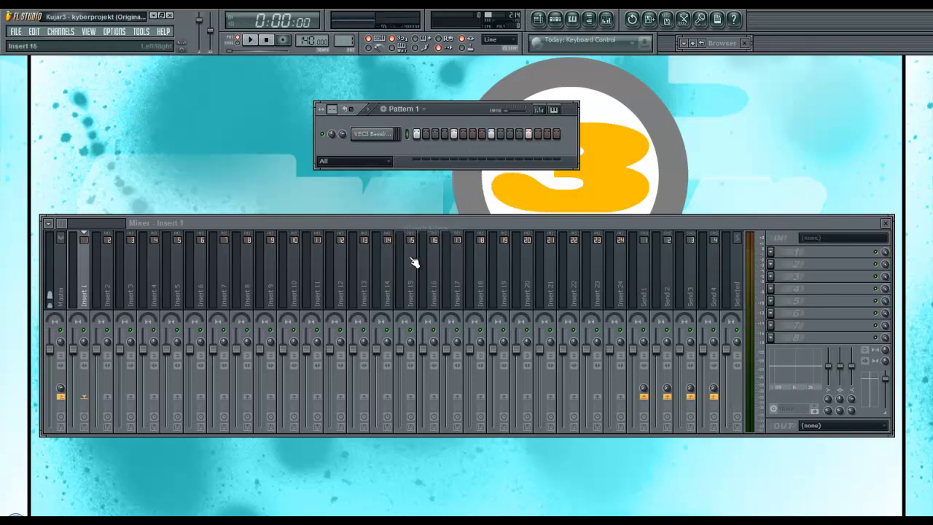
{"action": "left_click", "coordinate": [249, 40]}
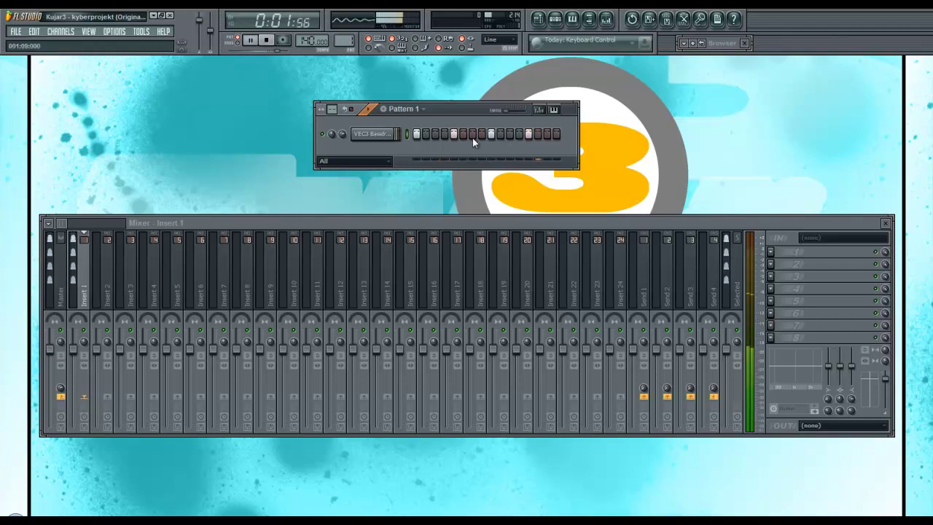
{"action": "left_click", "coordinate": [270, 40]}
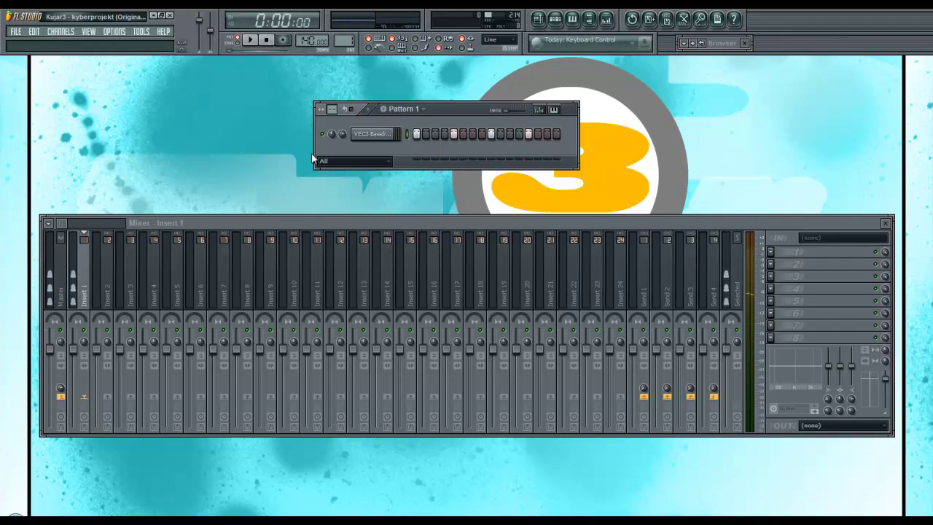
Open the Playlist at Track 1, switch playback to song mode and try playing the empty song
{"action": "left_click", "coordinate": [538, 20]}
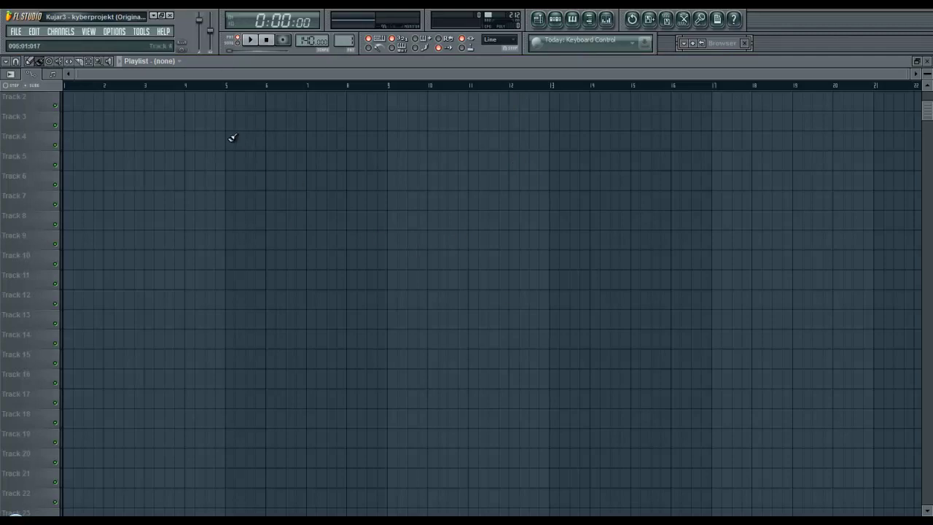
{"action": "scroll", "coordinate": [293, 264], "scroll_direction": "up", "scroll_amount": 1}
{"action": "scroll", "coordinate": [294, 264], "scroll_direction": "up", "scroll_amount": 1}
{"action": "left_click", "coordinate": [239, 43]}
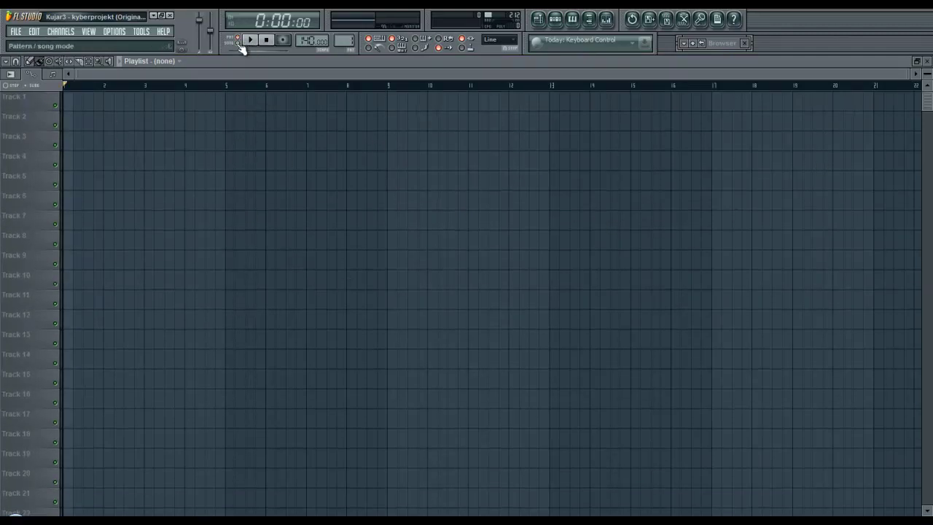
{"action": "left_click", "coordinate": [250, 39]}
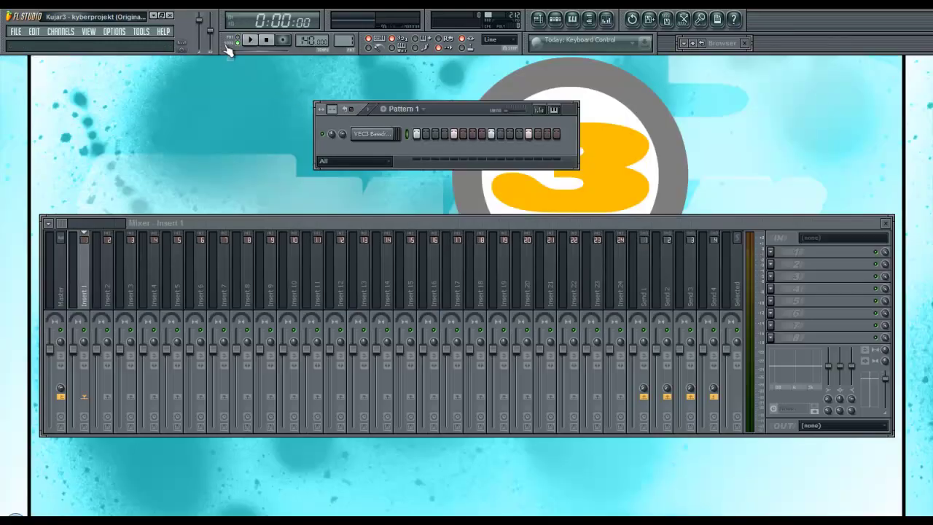
Switch playback back to pattern mode, and play Pattern 1 briefly before stopping it
{"action": "left_click", "coordinate": [237, 38]}
{"action": "left_click", "coordinate": [251, 41]}
{"action": "key", "text": "space"}
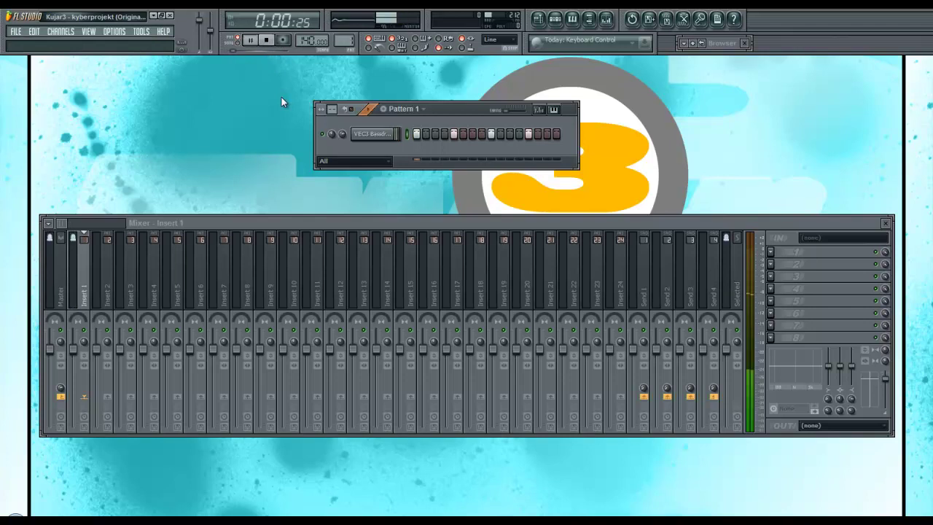
{"action": "key", "text": "space"}
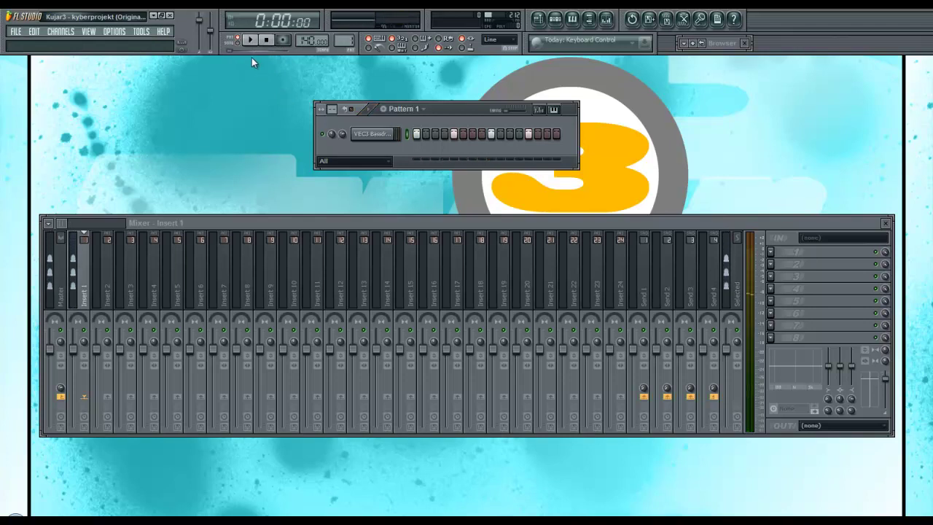
Bring up the recording options, move their window slightly up to read them, and close it without choosing a recording type
{"action": "left_click", "coordinate": [287, 41]}
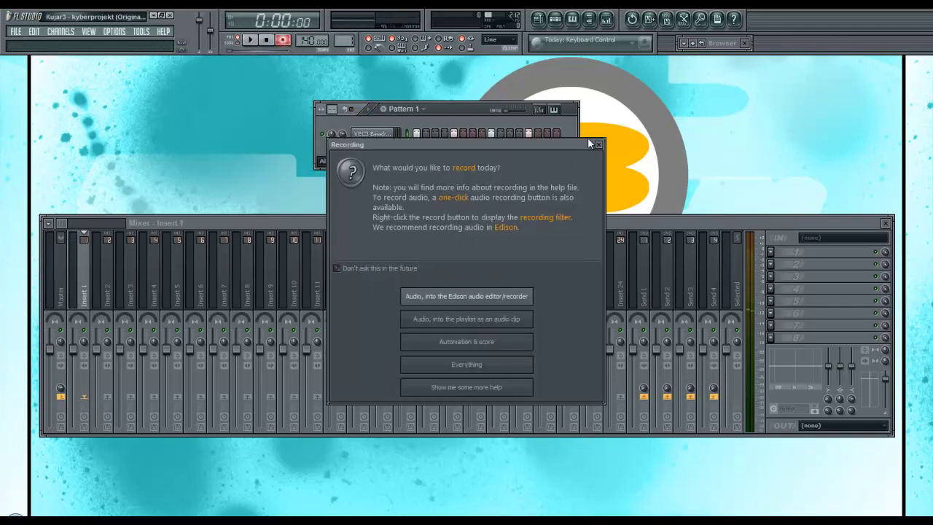
{"action": "left_click_drag", "start_coordinate": [513, 146], "coordinate": [503, 116]}
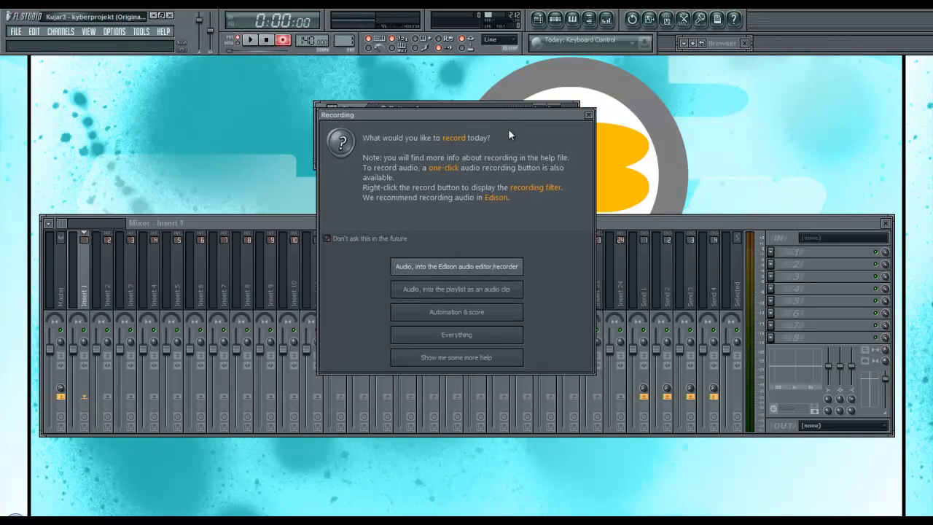
{"action": "left_click", "coordinate": [591, 115]}
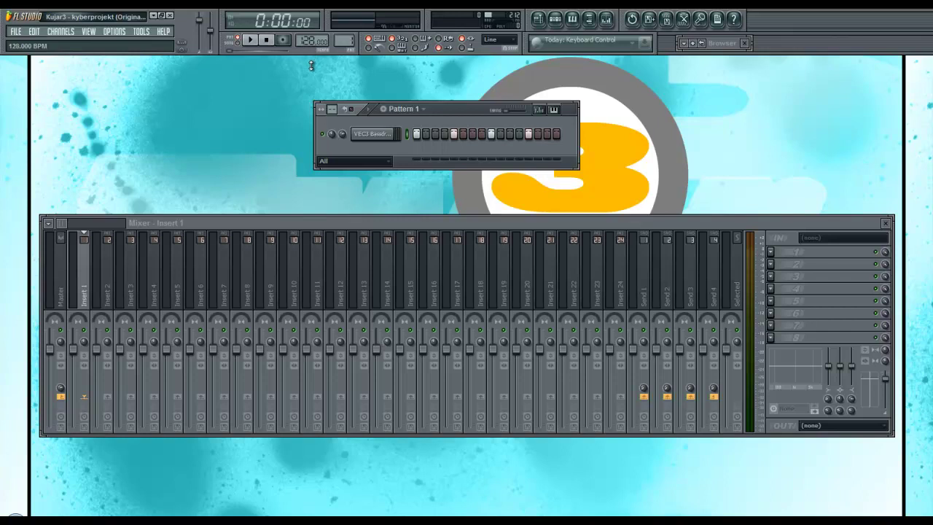
Set the project tempo to 138 BPM, and move the step sequencer window slightly down
{"action": "mouse_move", "coordinate": [312, 44]}
{"action": "left_mouse_down"}
{"action": "mouse_move", "coordinate": [315, 32]}
{"action": "mouse_move", "coordinate": [312, 64]}
{"action": "mouse_move", "coordinate": [320, 41]}
{"action": "left_mouse_up"}
{"action": "left_click_drag", "start_coordinate": [323, 55], "coordinate": [323, 50]}
{"action": "left_click_drag", "start_coordinate": [448, 108], "coordinate": [470, 143]}
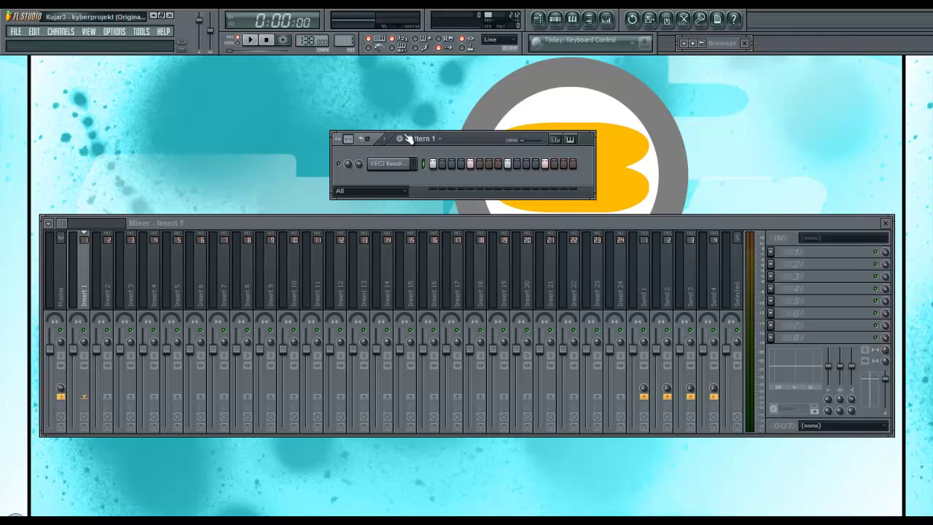
{"action": "left_click_drag", "start_coordinate": [475, 137], "coordinate": [477, 141]}
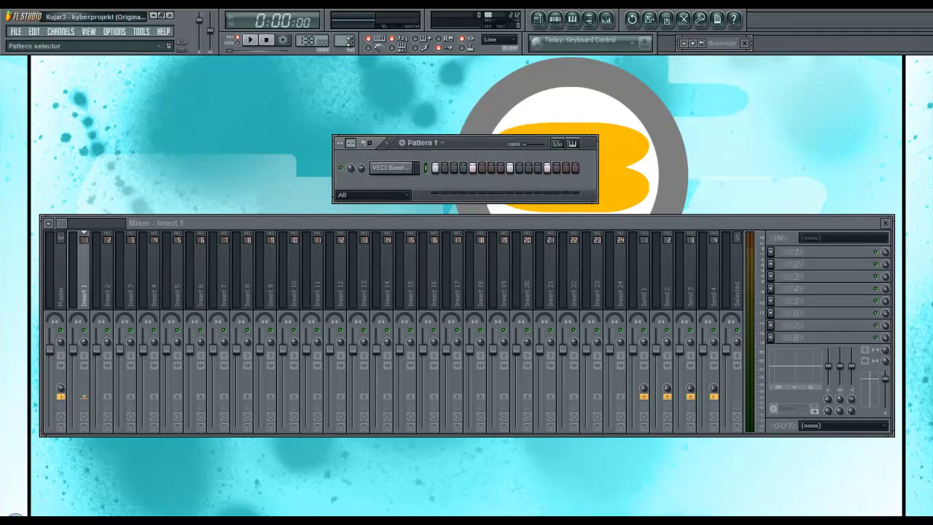
Select the empty Pattern 2 and return to Pattern 1
{"action": "left_click_drag", "start_coordinate": [349, 40], "coordinate": [350, 36]}
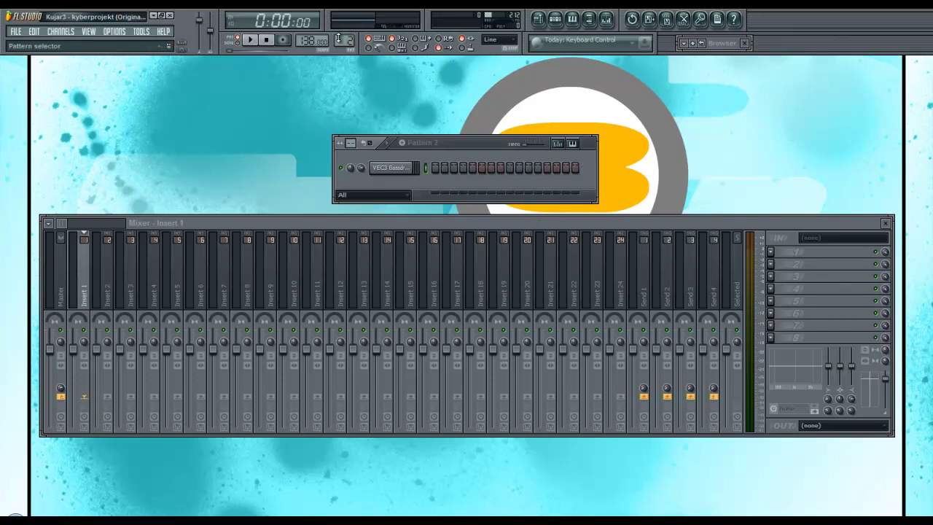
{"action": "left_click_drag", "start_coordinate": [349, 39], "coordinate": [340, 76]}
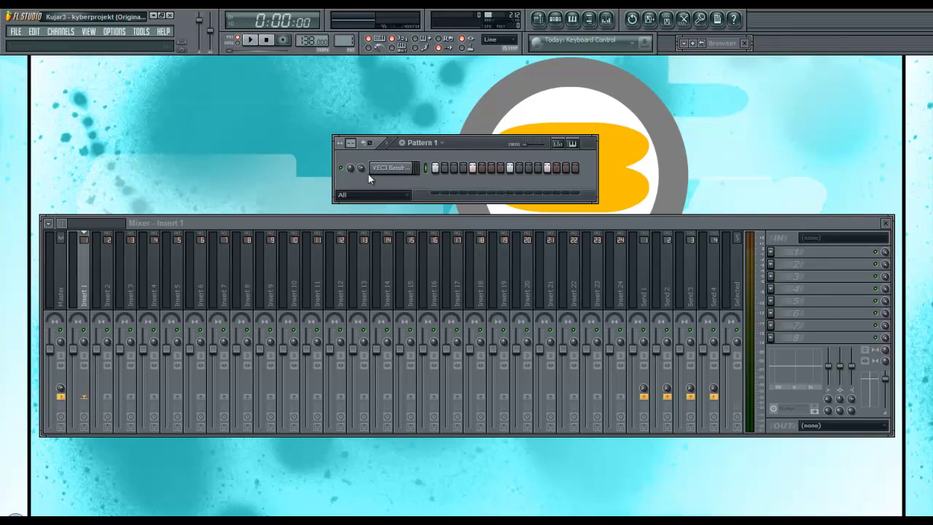
Audition the kick channel at different pitches with the typing keyboard, and move the step sequencer window slightly up
{"action": "left_click", "coordinate": [394, 170]}
{"action": "left_click", "coordinate": [665, 114]}
{"action": "key", "text": "z"}
{"action": "key", "text": "b"}
{"action": "left_click_drag", "start_coordinate": [473, 140], "coordinate": [500, 122]}
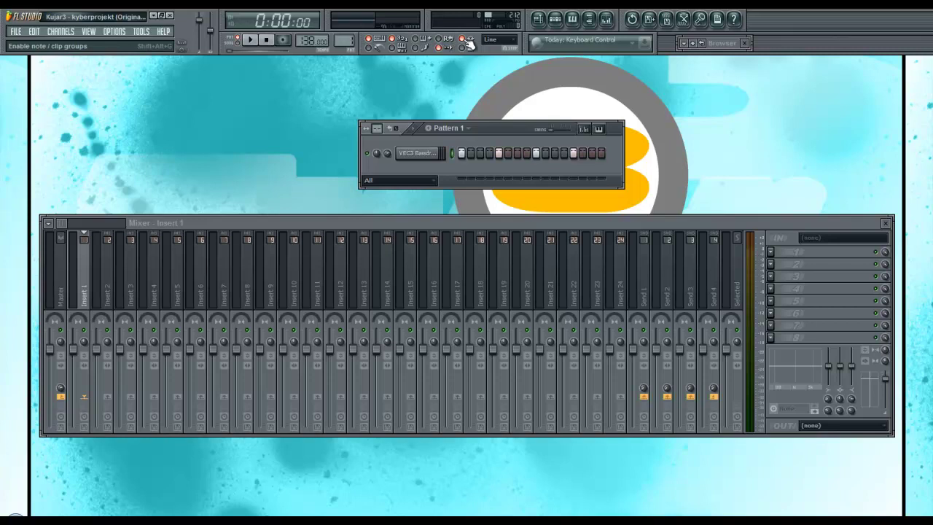
Send the kick channel's steps to the Piano roll, reduce its window from full size, and close it after inspecting the notes
{"action": "right_click", "coordinate": [432, 153]}
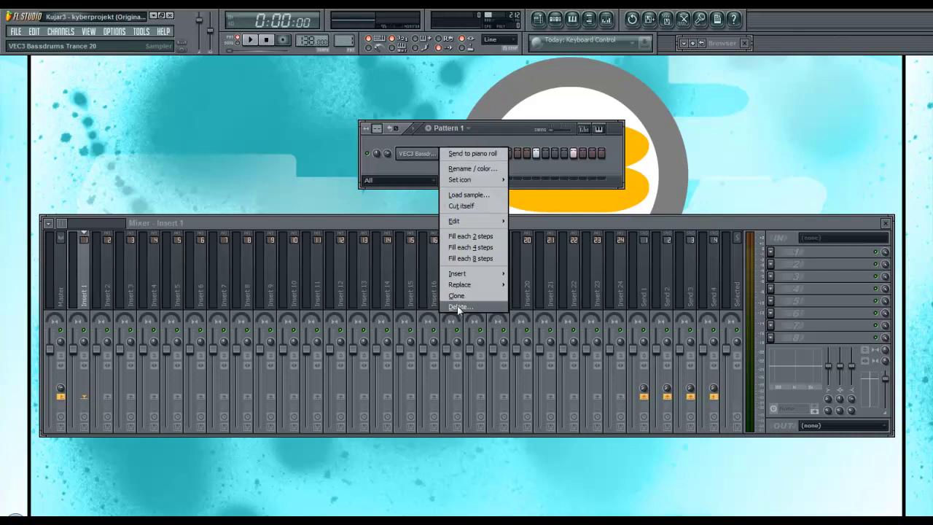
{"action": "left_click", "coordinate": [480, 153]}
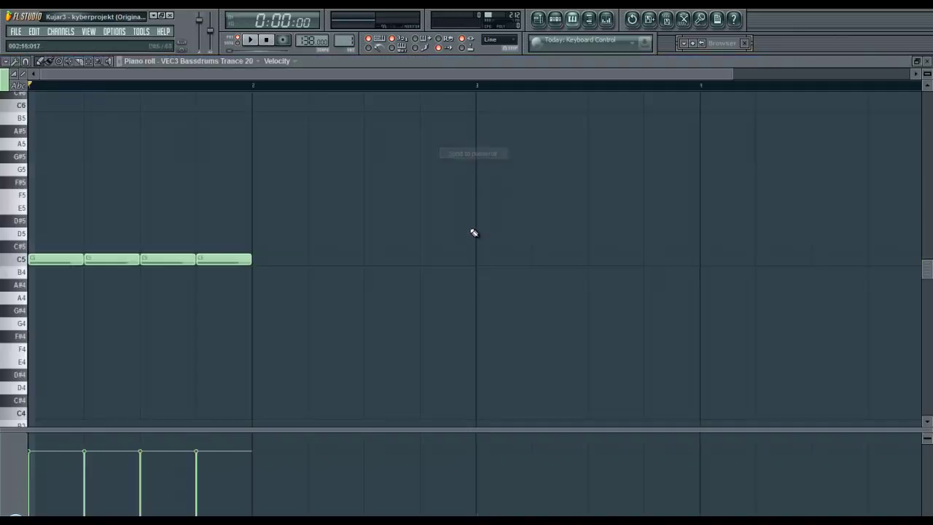
{"action": "left_click", "coordinate": [919, 64]}
{"action": "left_click_drag", "start_coordinate": [448, 89], "coordinate": [452, 110]}
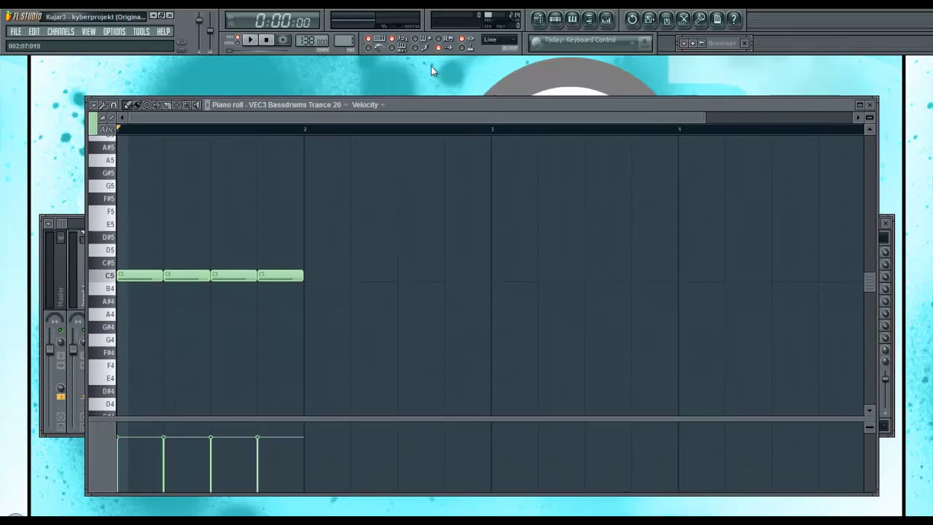
{"action": "mouse_move", "coordinate": [302, 275]}
{"action": "left_mouse_down"}
{"action": "mouse_move", "coordinate": [290, 275]}
{"action": "mouse_move", "coordinate": [304, 276]}
{"action": "left_mouse_up"}
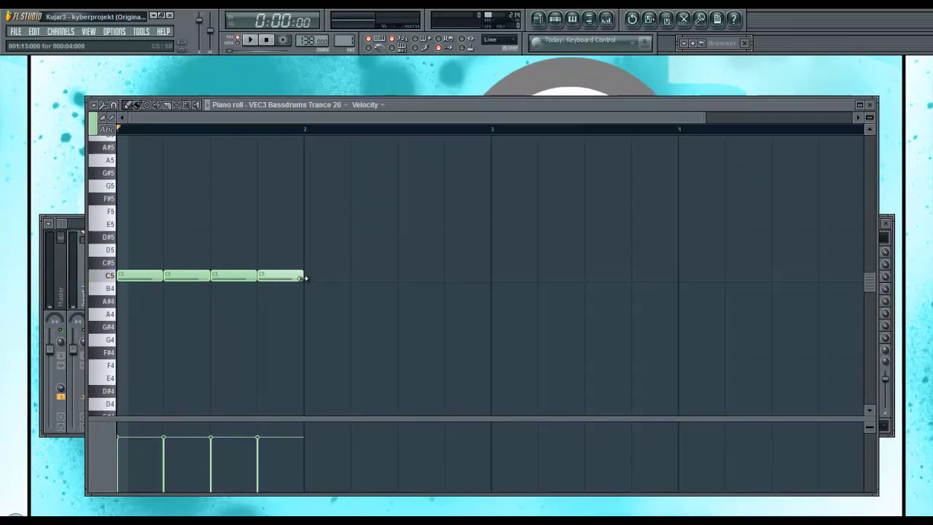
{"action": "left_click", "coordinate": [870, 105]}
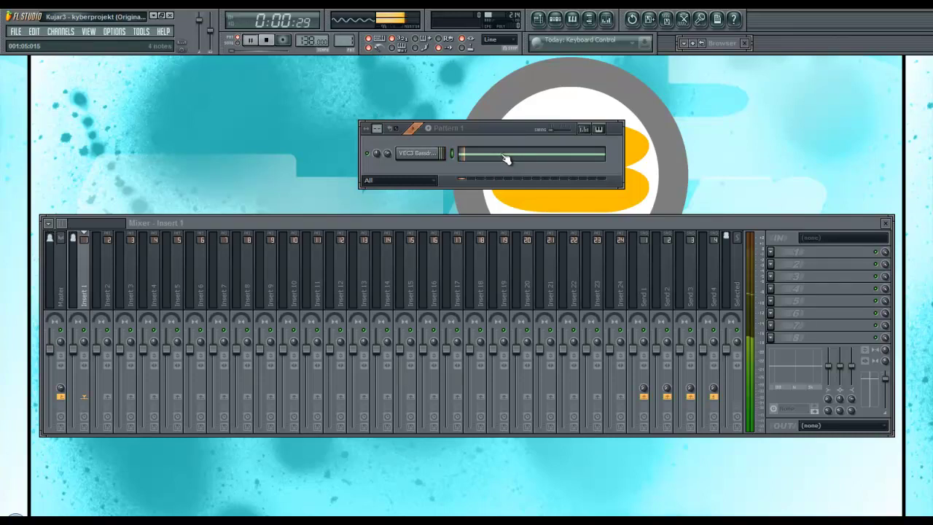
Delete all four C5 kick notes in the Piano roll and close it
{"action": "left_click", "coordinate": [553, 156]}
{"action": "right_click", "coordinate": [312, 275]}
{"action": "right_click", "coordinate": [256, 275]}
{"action": "right_click", "coordinate": [201, 277]}
{"action": "right_click", "coordinate": [157, 277]}
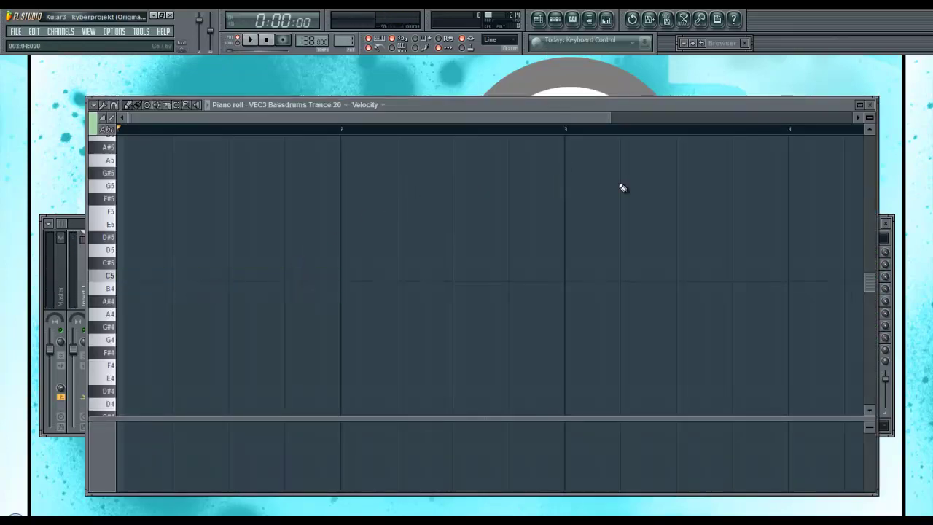
{"action": "left_click", "coordinate": [869, 105]}
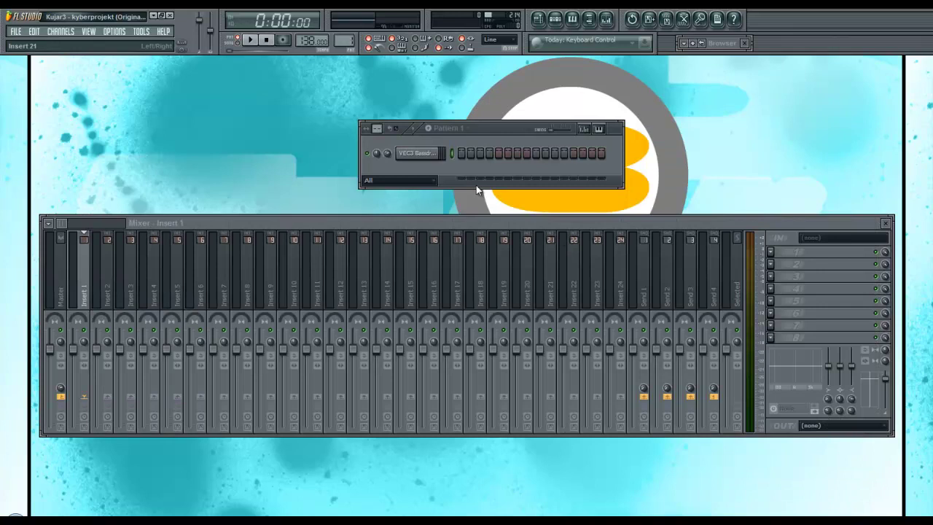
Play and stop the empty Pattern 1 twice, and lower the step sequencer window to the Mixer's upper edge
{"action": "key", "text": "space"}
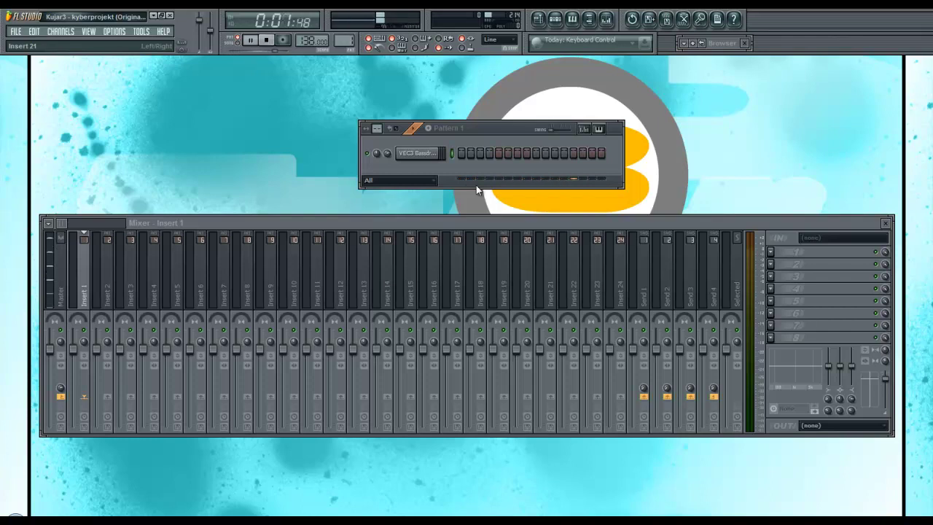
{"action": "key", "text": "space"}
{"action": "left_click_drag", "start_coordinate": [506, 128], "coordinate": [498, 155]}
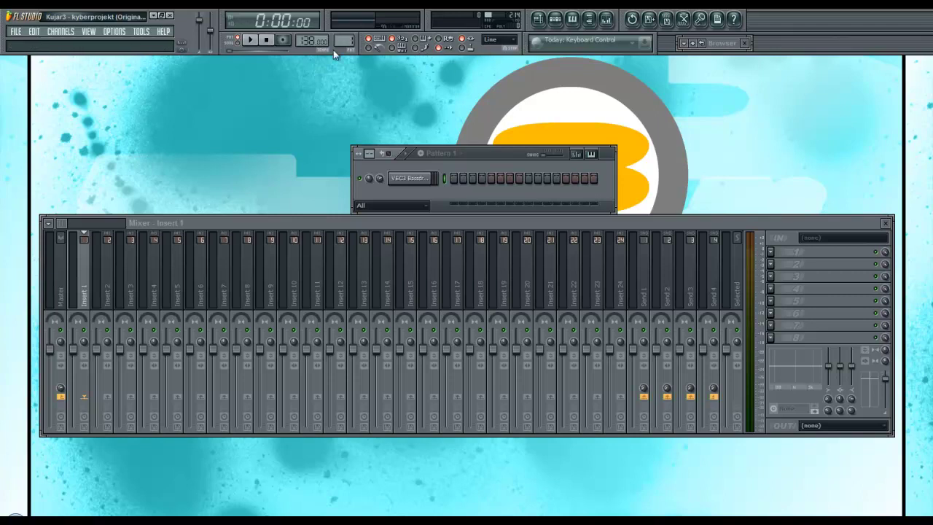
{"action": "key", "text": "space"}
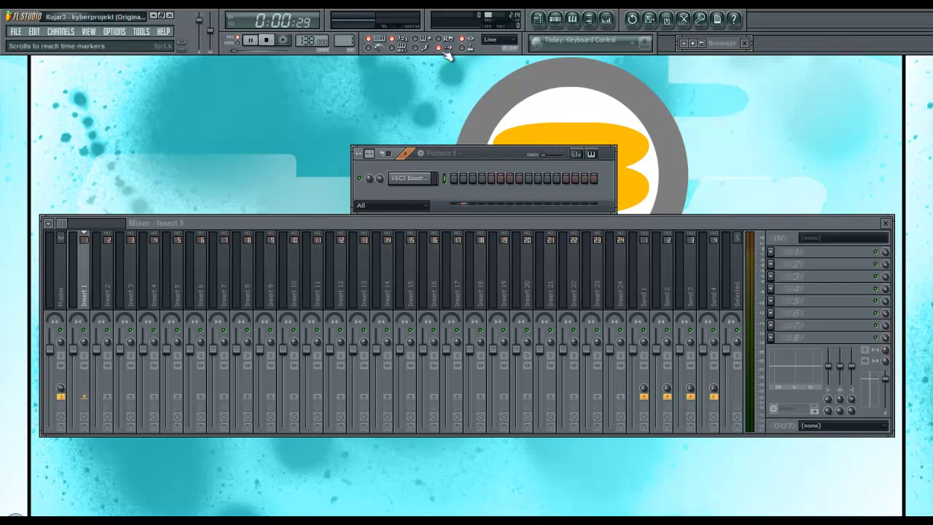
{"action": "key", "text": "space"}
Fill Track 1 of the Playlist with back-to-back Pattern 1 clips from bar 1 onwards
{"action": "left_click", "coordinate": [538, 18]}
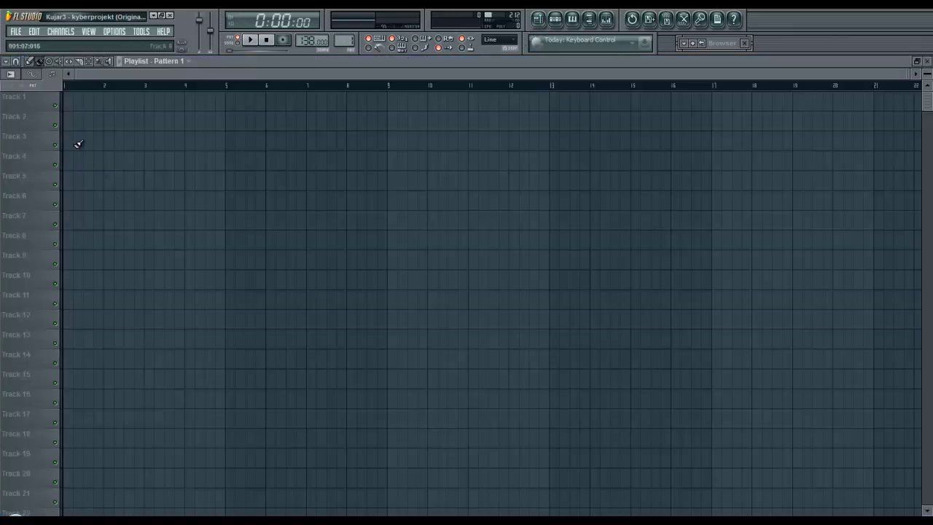
{"action": "mouse_move", "coordinate": [71, 97]}
{"action": "left_mouse_down"}
{"action": "mouse_move", "coordinate": [928, 109]}
{"action": "mouse_move", "coordinate": [877, 105]}
{"action": "left_mouse_up"}
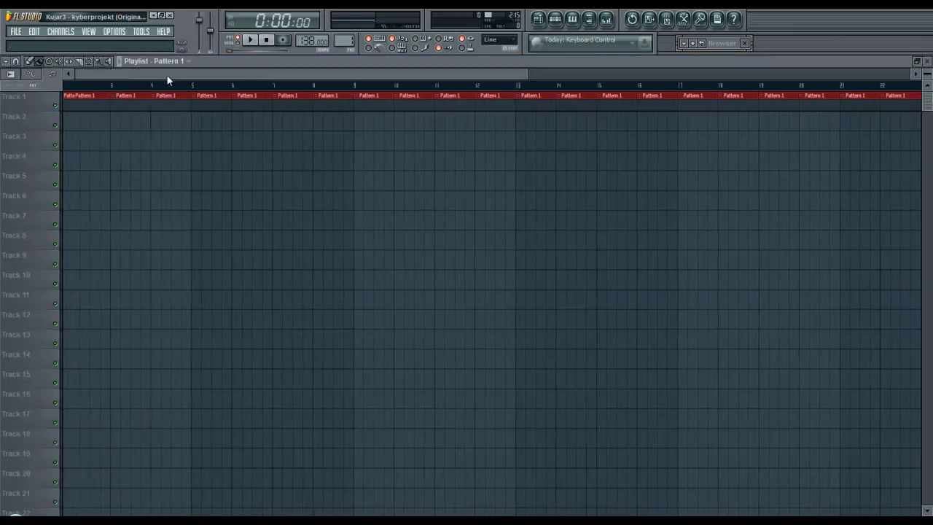
{"action": "left_click_drag", "start_coordinate": [168, 80], "coordinate": [150, 79]}
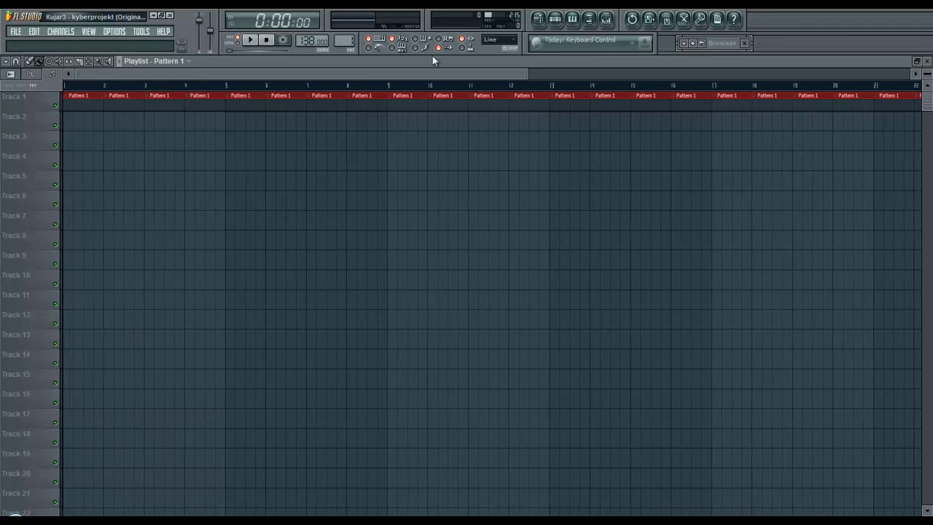
Play the song briefly from about bar 18, and undo the Pattern 1 clips on Track 1 before closing the Playlist
{"action": "left_click", "coordinate": [780, 86]}
{"action": "left_click", "coordinate": [250, 40]}
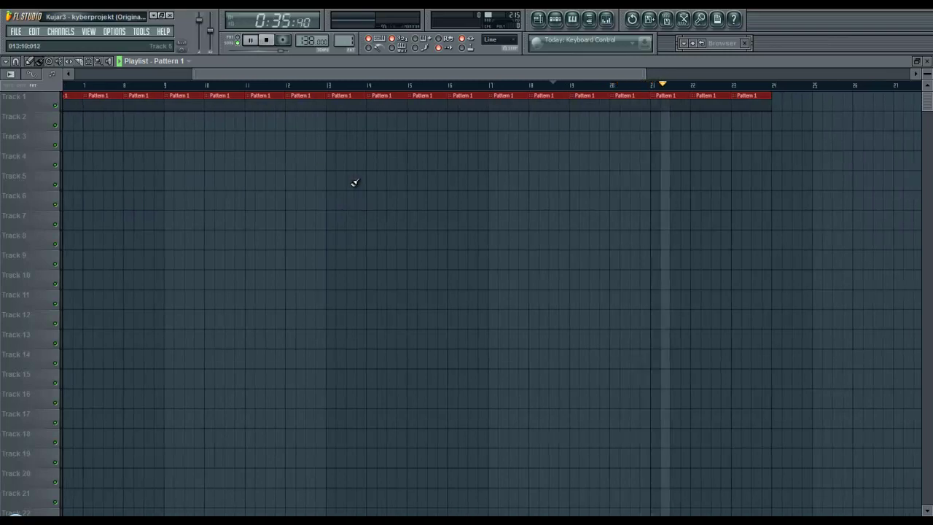
{"action": "left_click", "coordinate": [267, 40]}
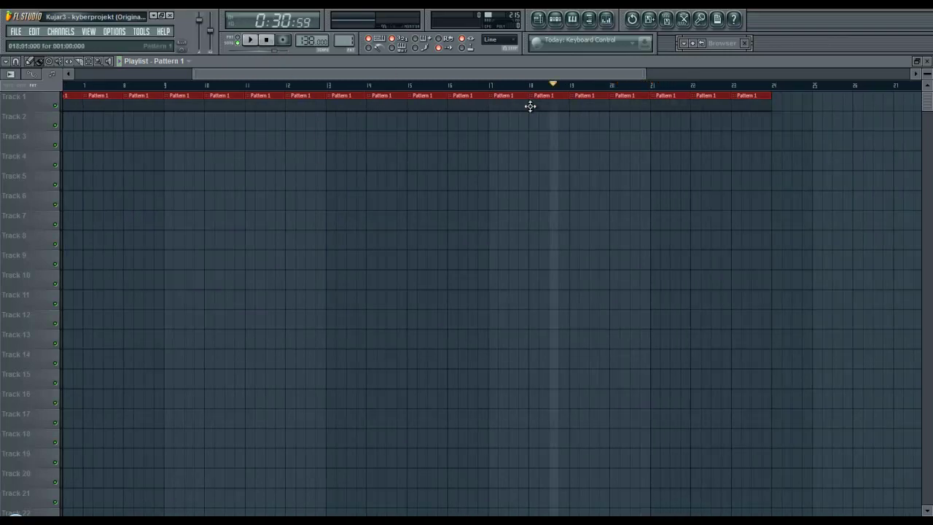
{"action": "key", "text": "ctrl+z"}
{"action": "left_click", "coordinate": [927, 61]}
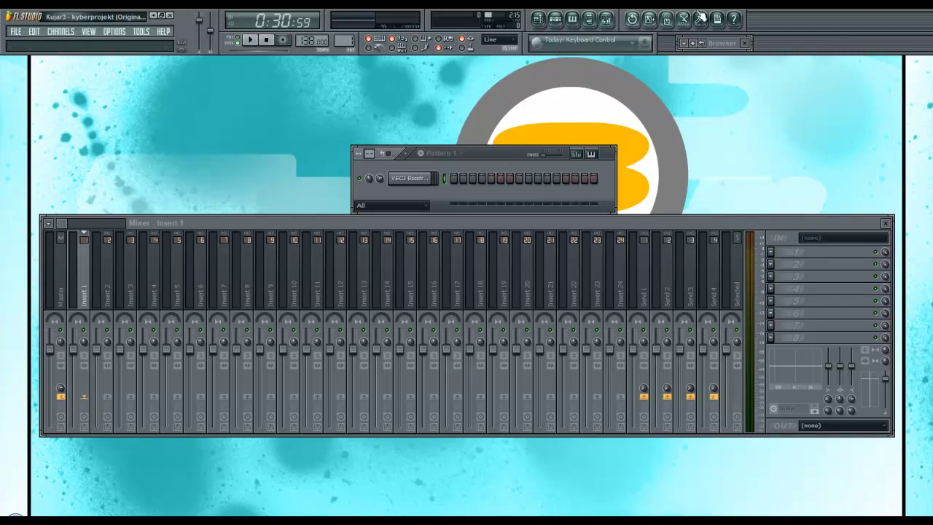
Show and hide the Playlist twice
{"action": "left_click", "coordinate": [540, 22]}
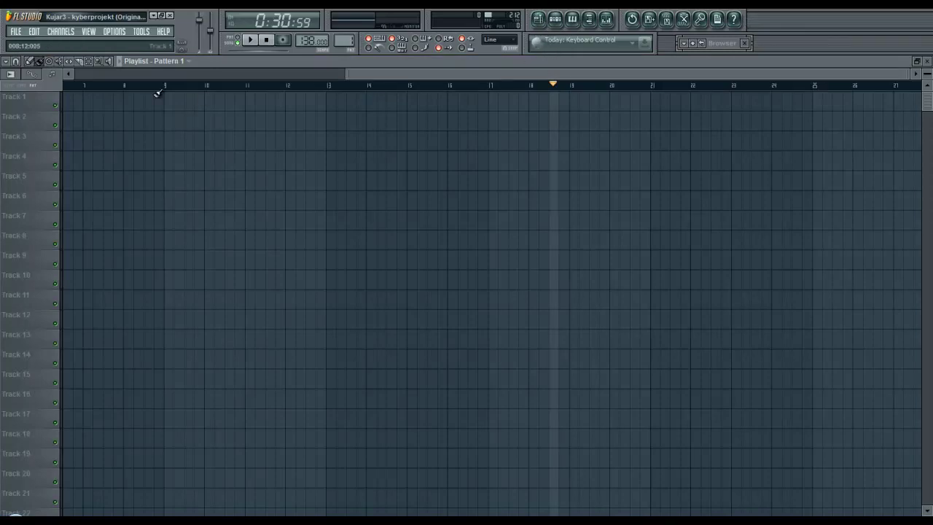
{"action": "left_click", "coordinate": [539, 20]}
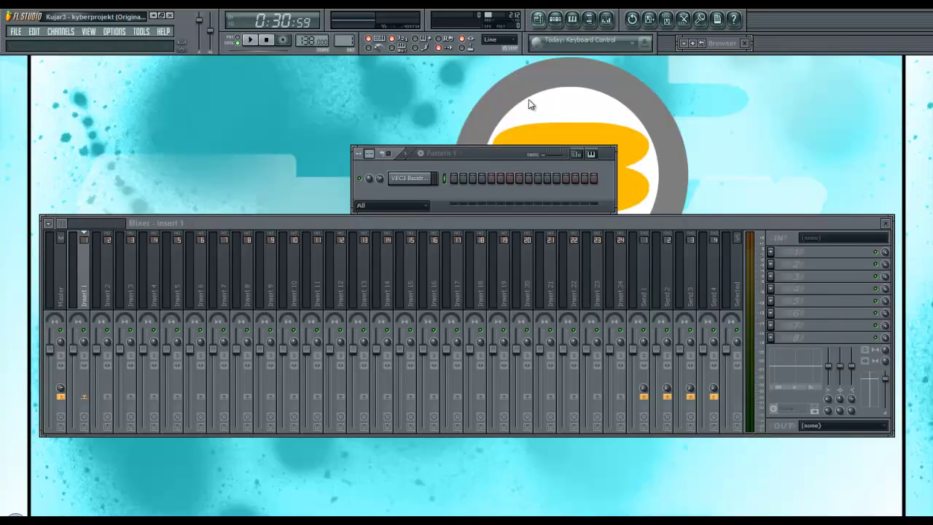
{"action": "left_click", "coordinate": [540, 22]}
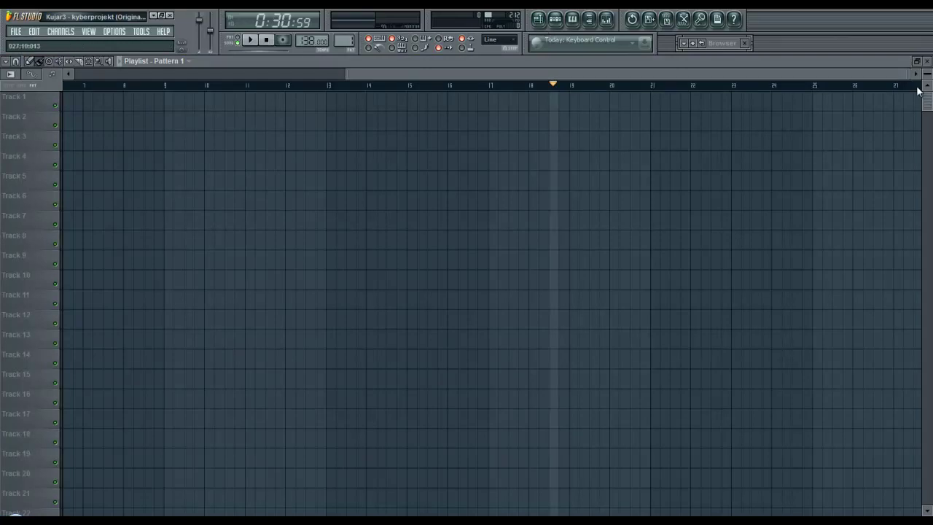
{"action": "left_click", "coordinate": [928, 63]}
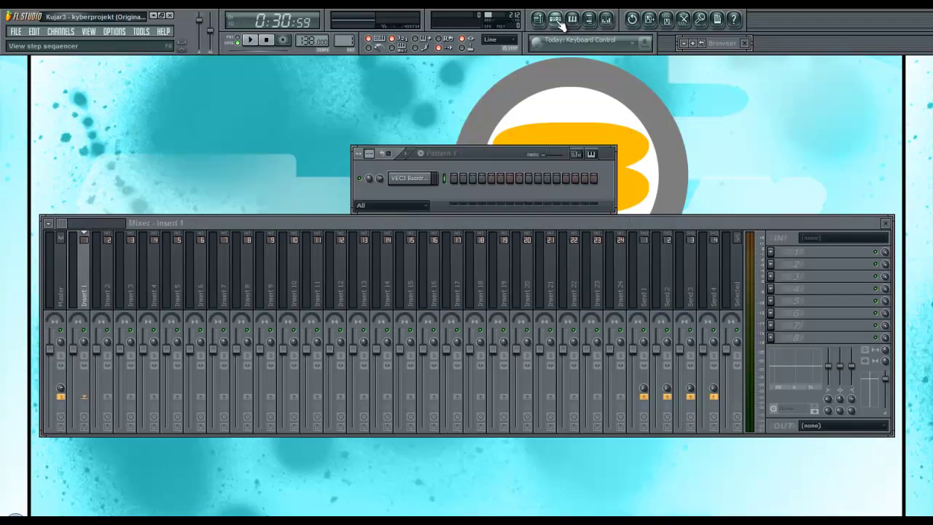
Hide and show the step sequencer, and view the kick's Piano roll at full size before closing it
{"action": "left_click", "coordinate": [557, 21]}
{"action": "left_click", "coordinate": [557, 21]}
{"action": "left_click", "coordinate": [572, 19]}
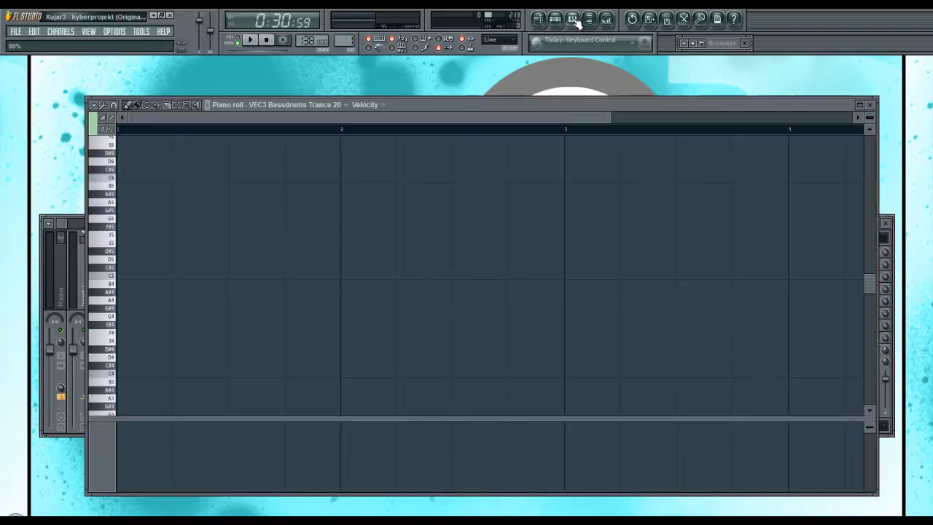
{"action": "left_click", "coordinate": [859, 104]}
{"action": "left_click", "coordinate": [930, 63]}
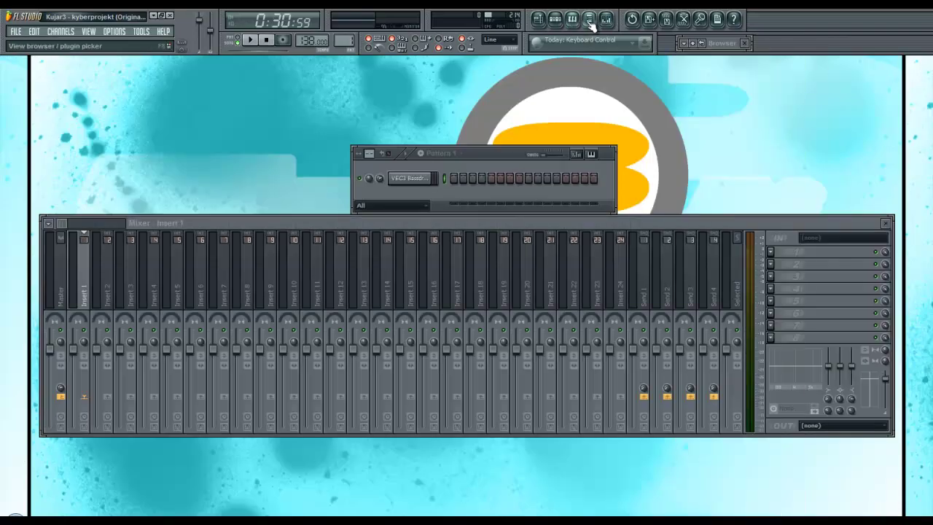
Hide and show the Browser, and collapse its folder structure
{"action": "left_click", "coordinate": [591, 20]}
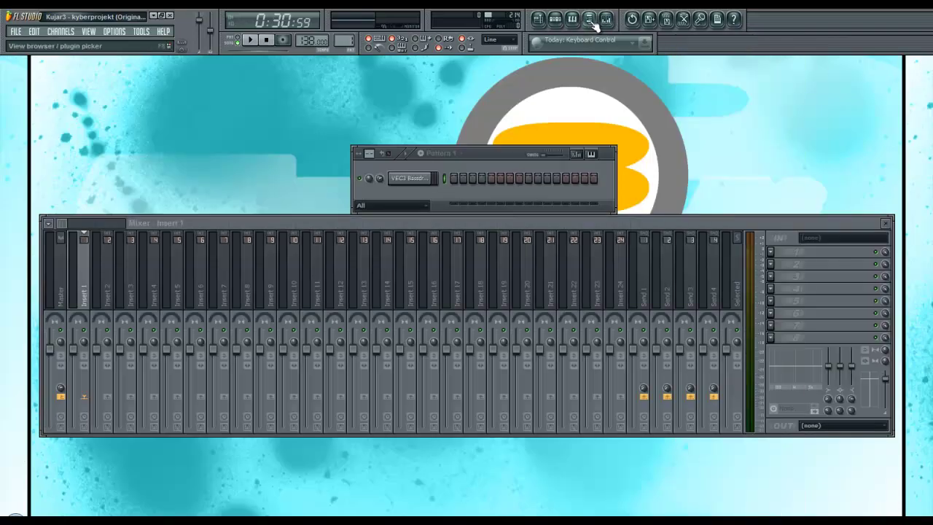
{"action": "left_click", "coordinate": [592, 22]}
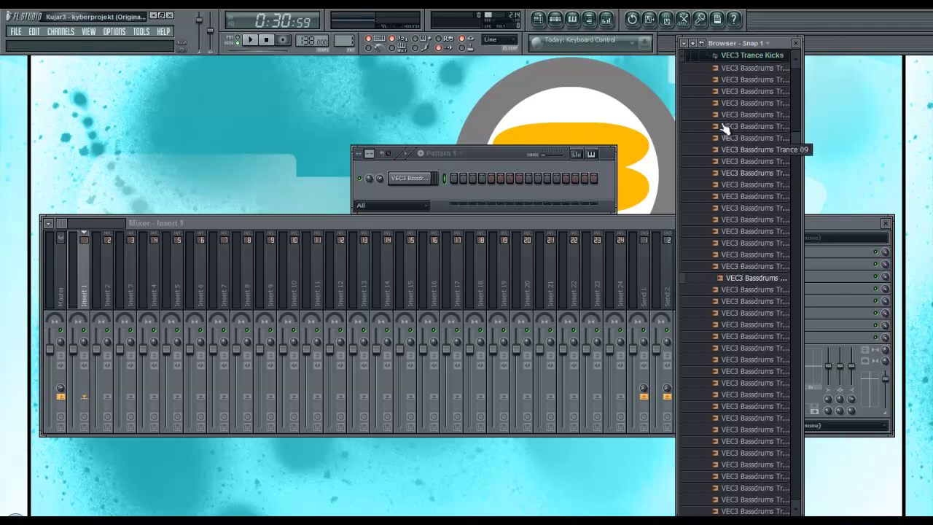
{"action": "left_click", "coordinate": [701, 44]}
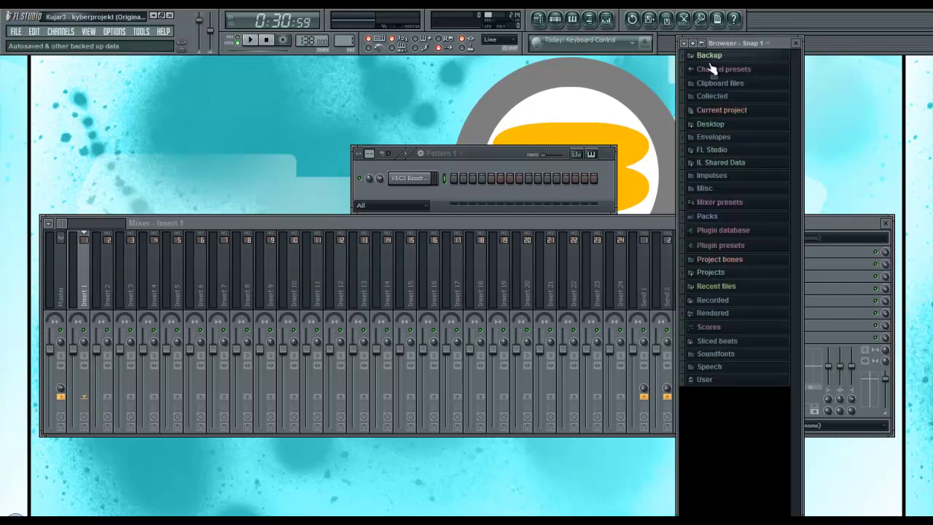
Expand the FXs sample folder in the Browser and preview the Crash 18 sample
{"action": "left_click", "coordinate": [730, 150]}
{"action": "scroll", "coordinate": [734, 229], "scroll_direction": "down", "scroll_amount": 3}
{"action": "left_click", "coordinate": [734, 264]}
{"action": "left_click", "coordinate": [732, 149]}
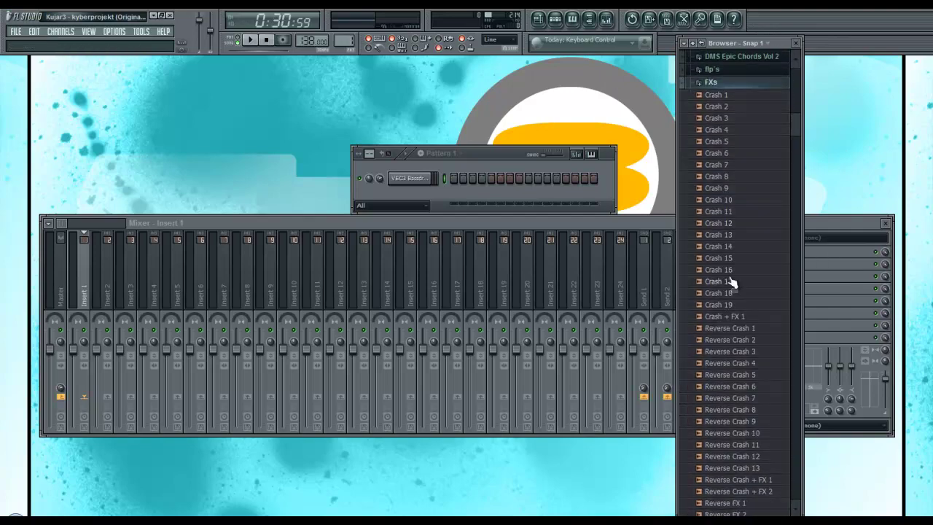
{"action": "left_click", "coordinate": [731, 281]}
{"action": "scroll", "coordinate": [730, 226], "scroll_direction": "up", "scroll_amount": 3}
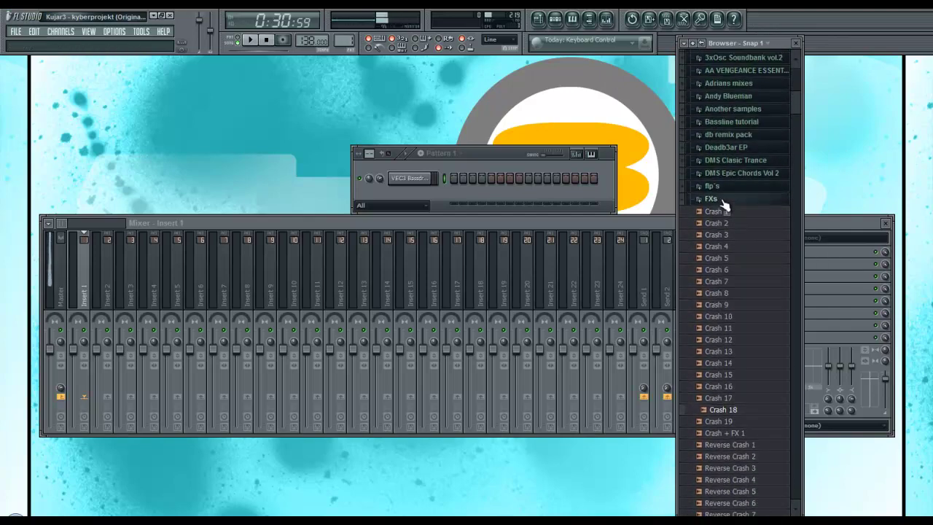
Look through the FXs samples and the sample-pack folders below them, and collapse the Browser's folder structure
{"action": "left_click", "coordinate": [724, 202]}
{"action": "left_click", "coordinate": [724, 201]}
{"action": "scroll", "coordinate": [729, 263], "scroll_direction": "up", "scroll_amount": 4}
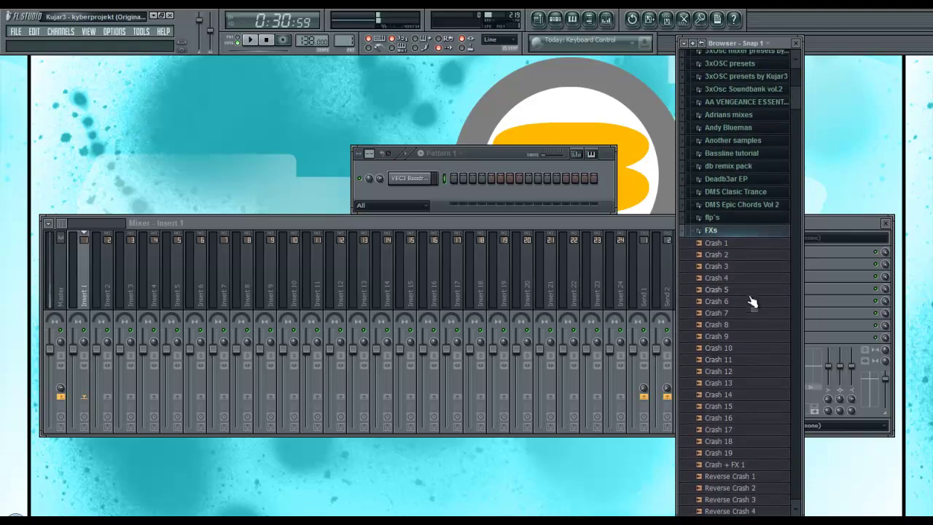
{"action": "scroll", "coordinate": [753, 302], "scroll_direction": "down", "scroll_amount": 10}
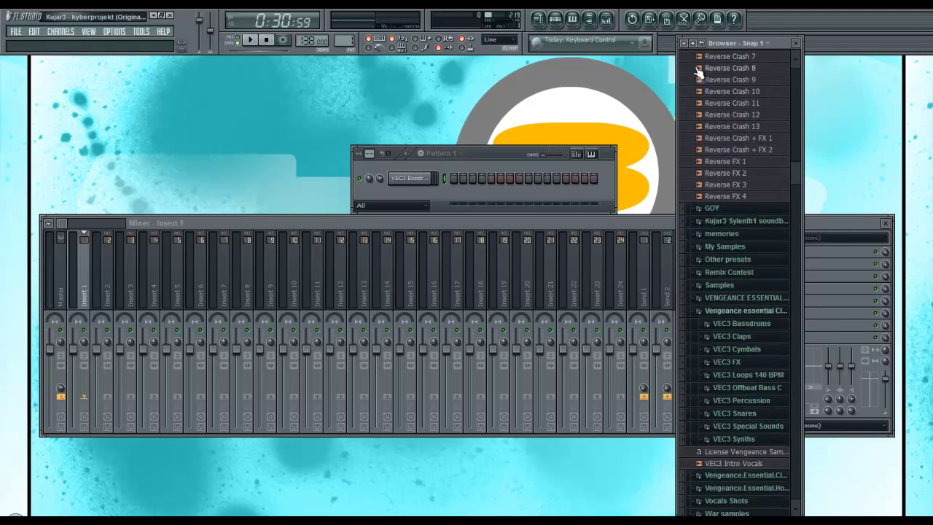
{"action": "left_click", "coordinate": [695, 45]}
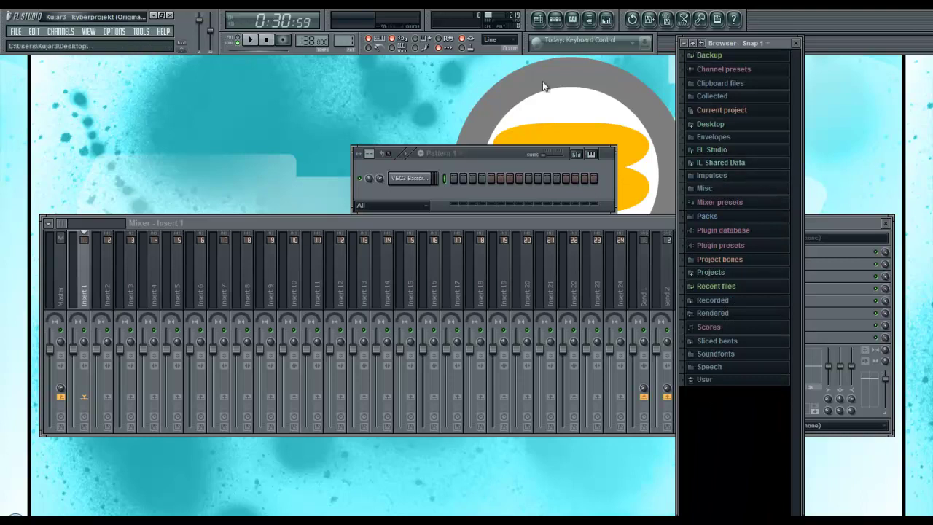
Hide and show the Mixer, and close it
{"action": "left_click", "coordinate": [614, 28]}
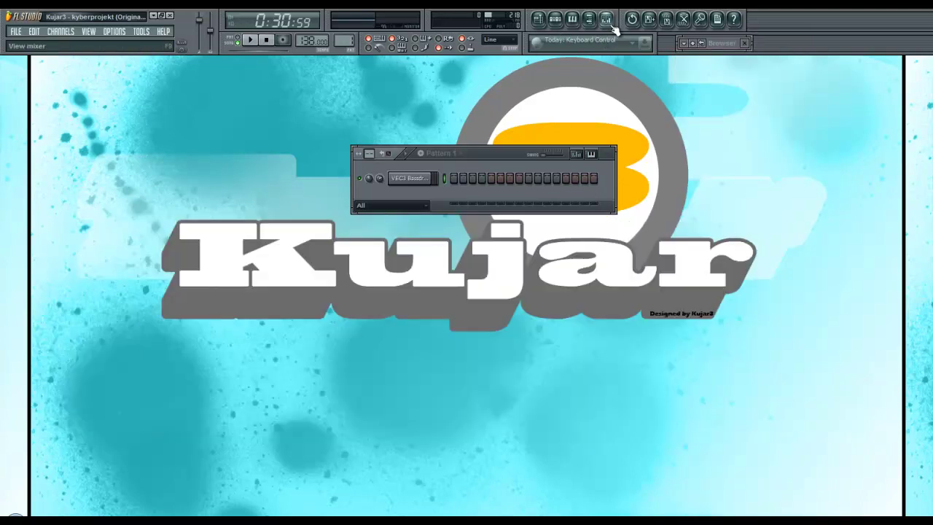
{"action": "left_click", "coordinate": [614, 29]}
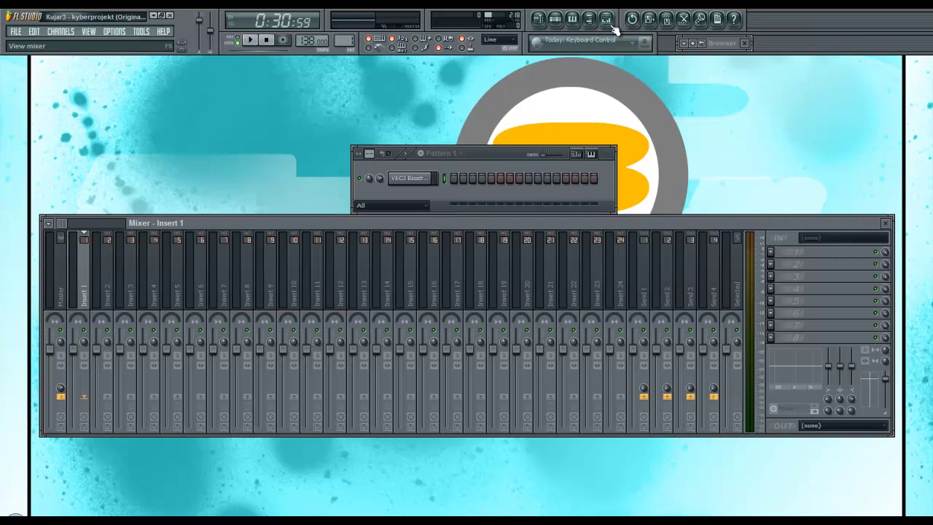
{"action": "left_click", "coordinate": [887, 223]}
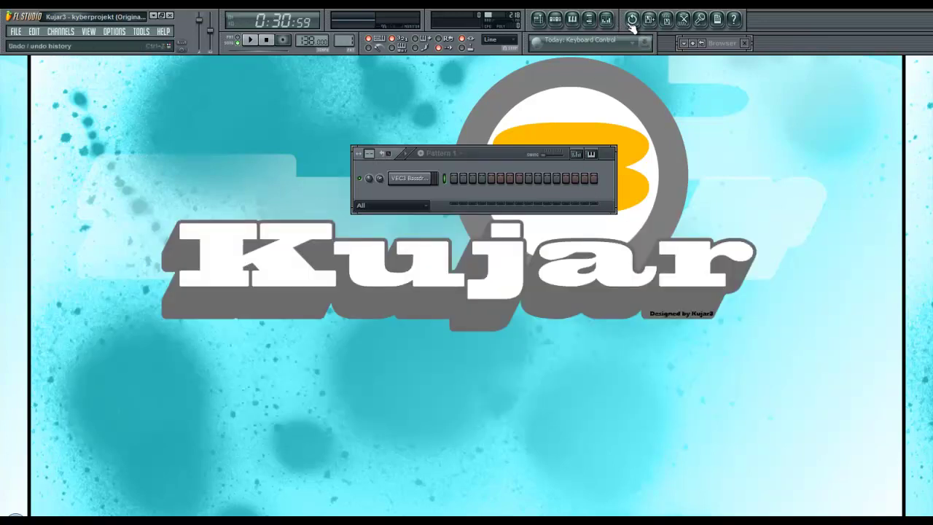
Add a kick on the first step of Pattern 1, and demonstrate undoing and redoing that edit before leaving it undone
{"action": "left_click", "coordinate": [454, 181]}
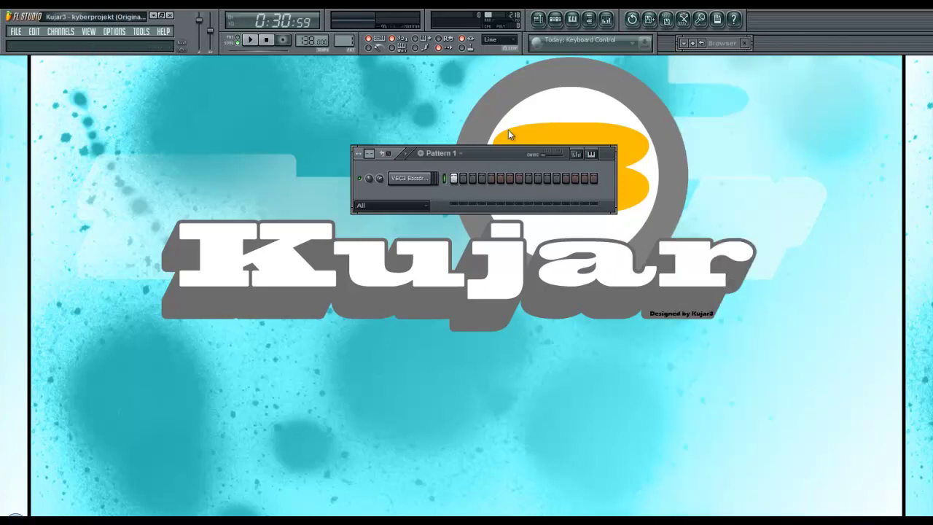
{"action": "left_click", "coordinate": [633, 19]}
{"action": "left_click", "coordinate": [632, 19]}
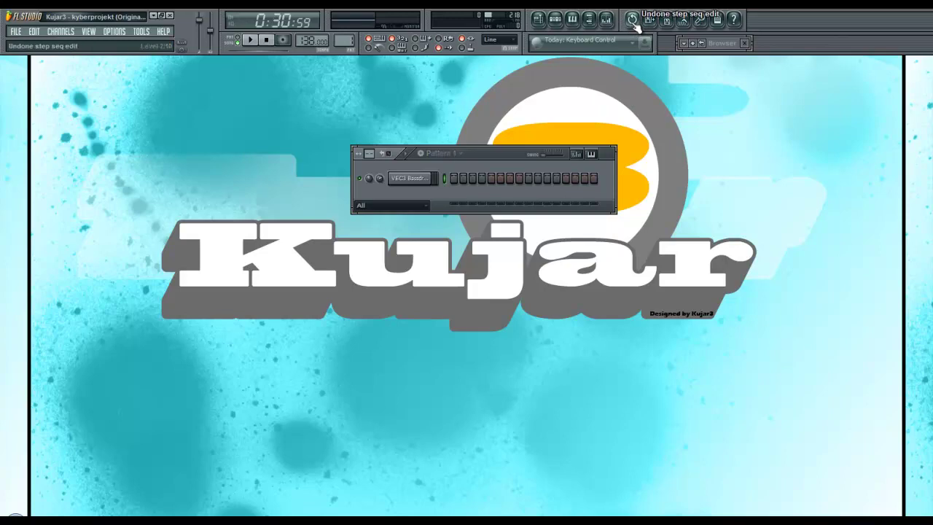
{"action": "left_click", "coordinate": [632, 19]}
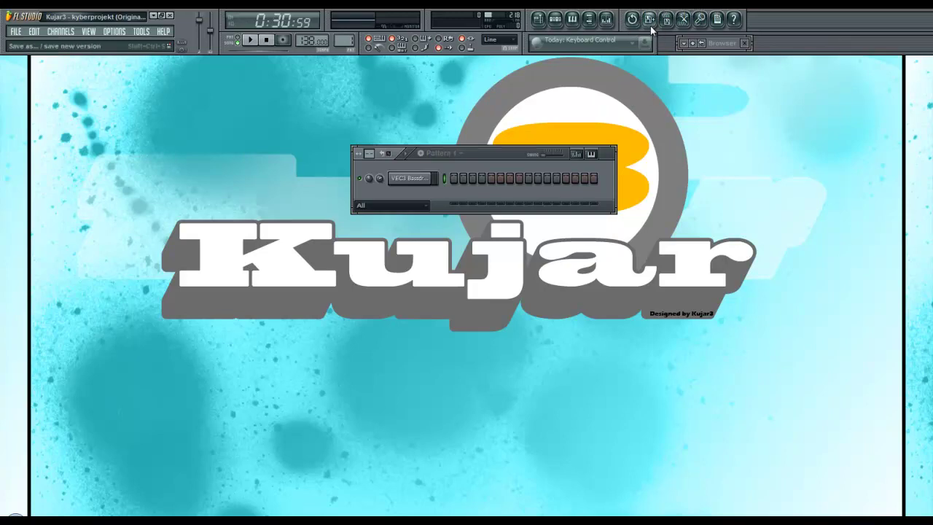
View the project's save-as dialog and the audio render dialog with its list of file types, cancelling both
{"action": "left_click", "coordinate": [649, 22]}
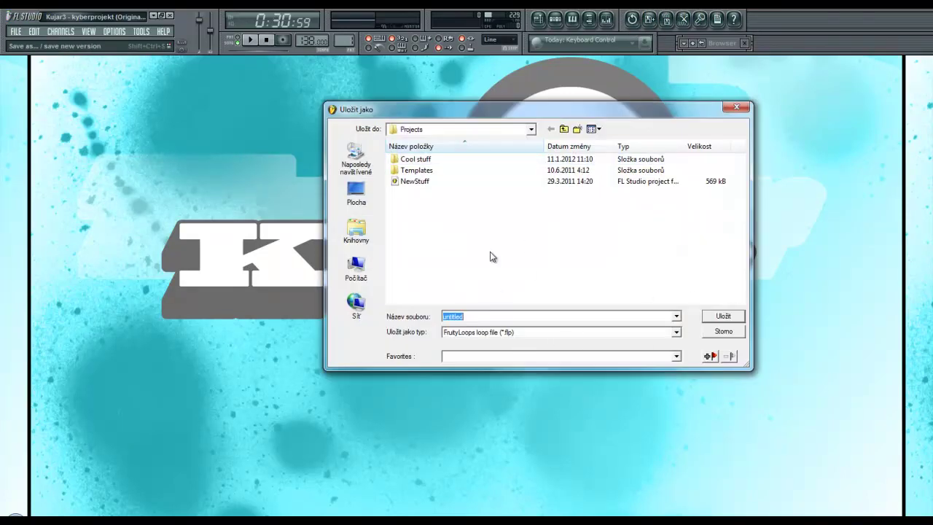
{"action": "left_click", "coordinate": [737, 107]}
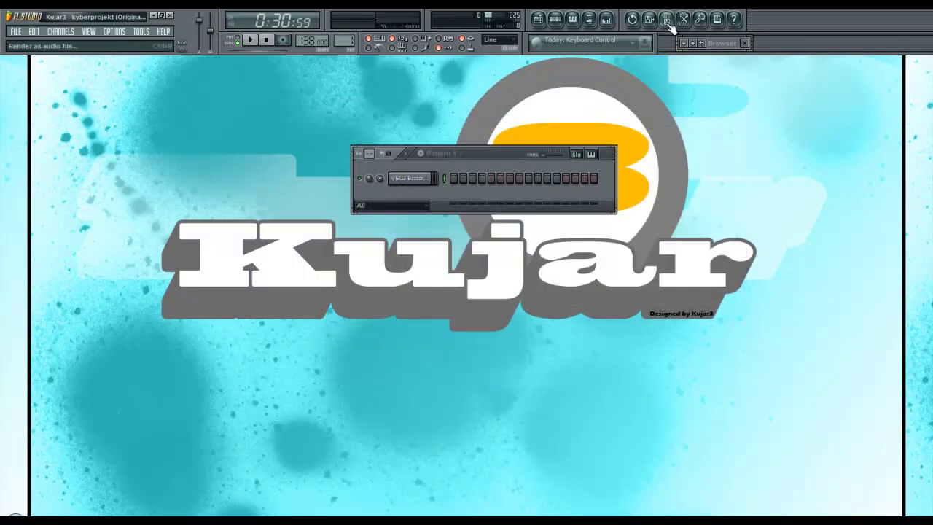
{"action": "left_click", "coordinate": [668, 20]}
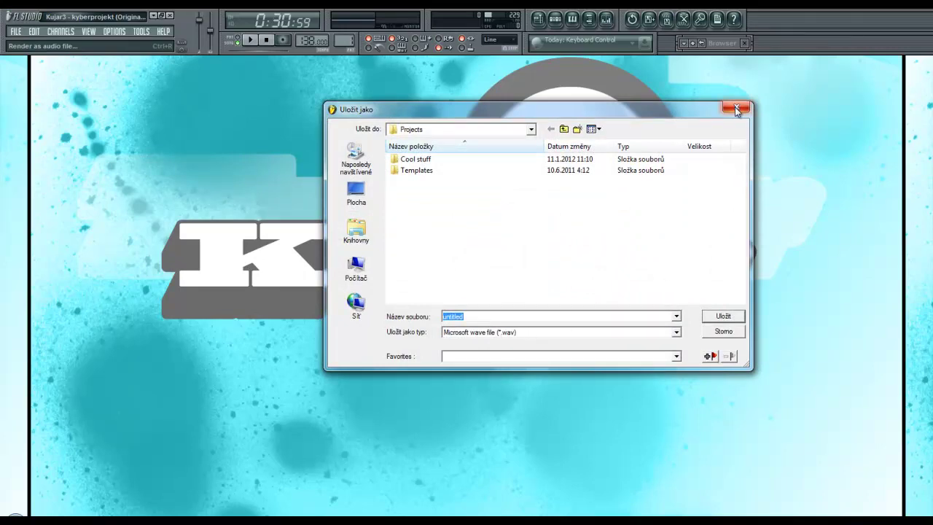
{"action": "left_click", "coordinate": [676, 332]}
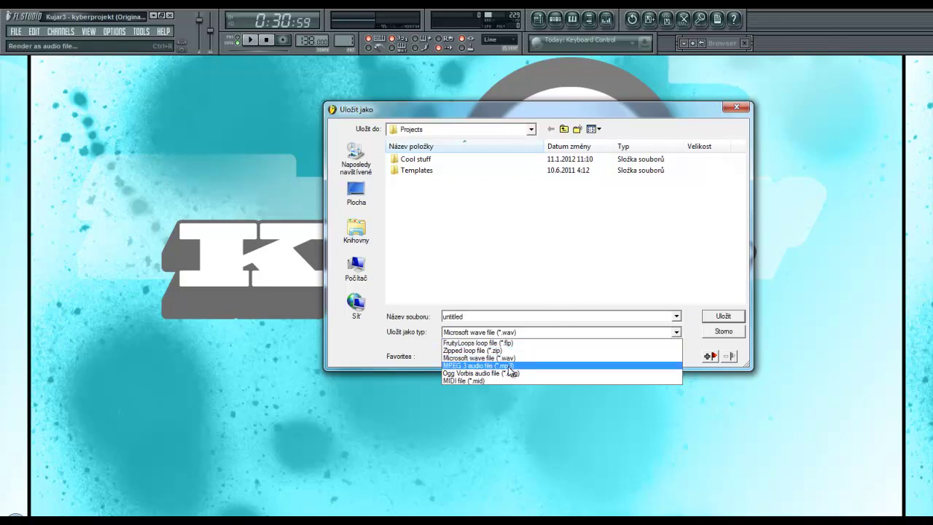
{"action": "left_click", "coordinate": [675, 331]}
{"action": "left_click", "coordinate": [736, 107]}
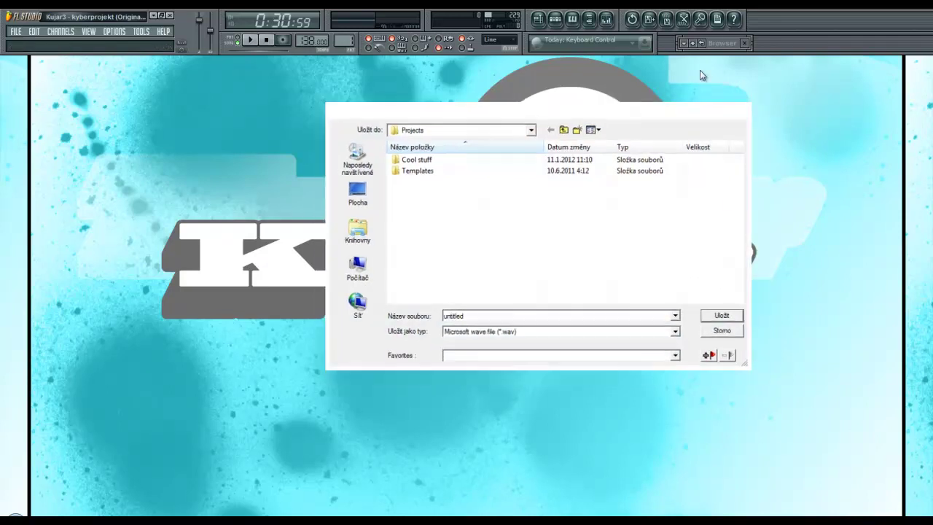
Open the Edison audio editor on the Master track, reposition its window, and close it
{"action": "left_click", "coordinate": [684, 19]}
{"action": "left_click_drag", "start_coordinate": [319, 139], "coordinate": [535, 154]}
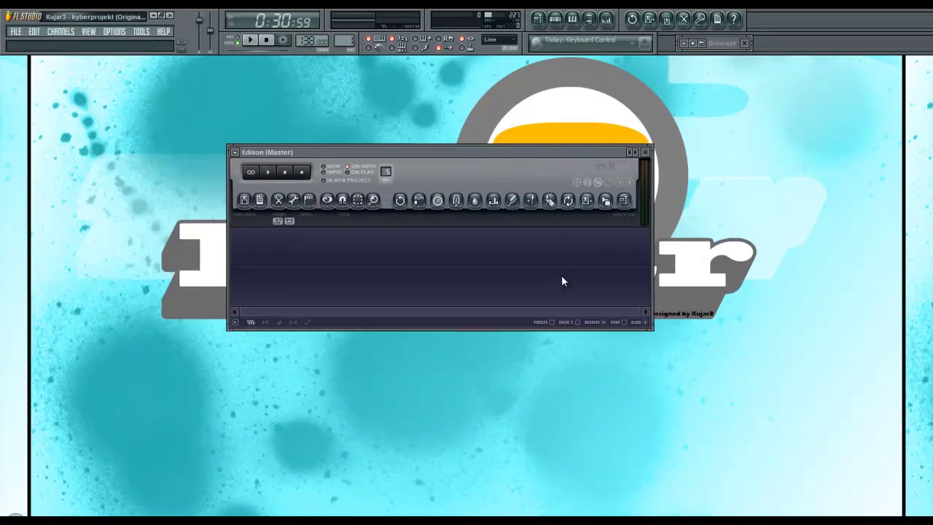
{"action": "left_click_drag", "start_coordinate": [548, 150], "coordinate": [601, 139]}
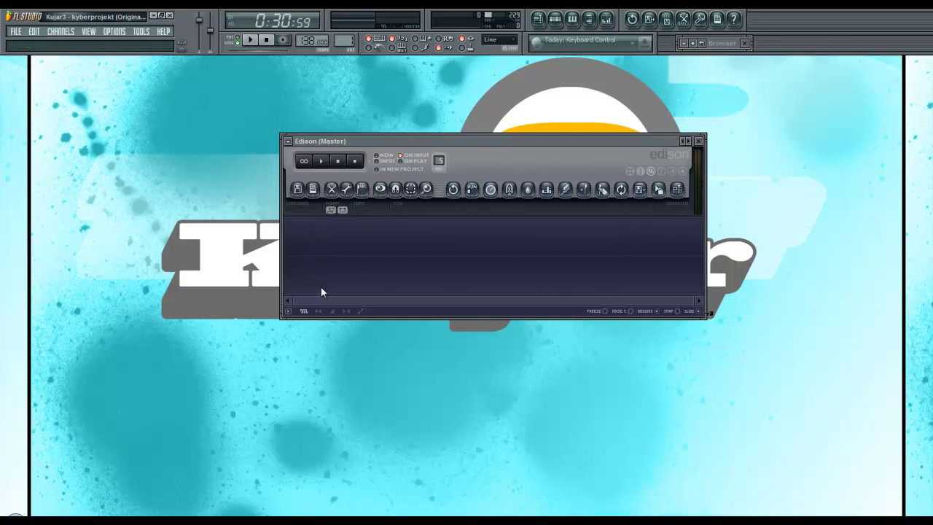
{"action": "left_click", "coordinate": [698, 141]}
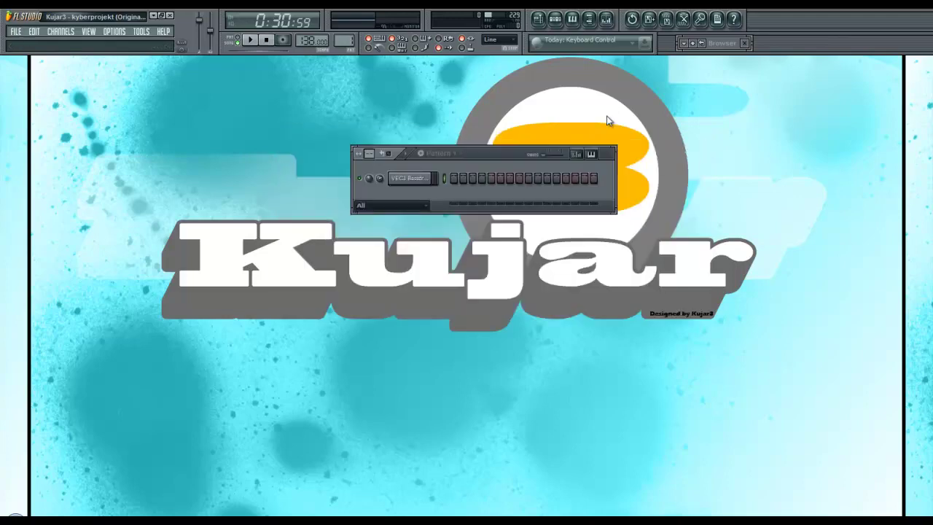
Remove Edison from the Master track's first effect slot by choosing (none), and close the Mixer
{"action": "left_click", "coordinate": [606, 18]}
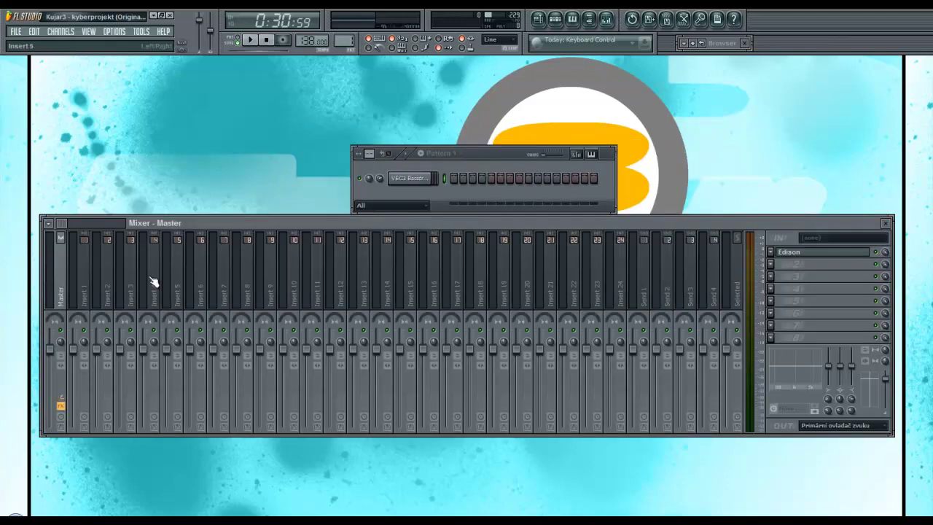
{"action": "left_click", "coordinate": [770, 251]}
{"action": "left_click", "coordinate": [784, 265]}
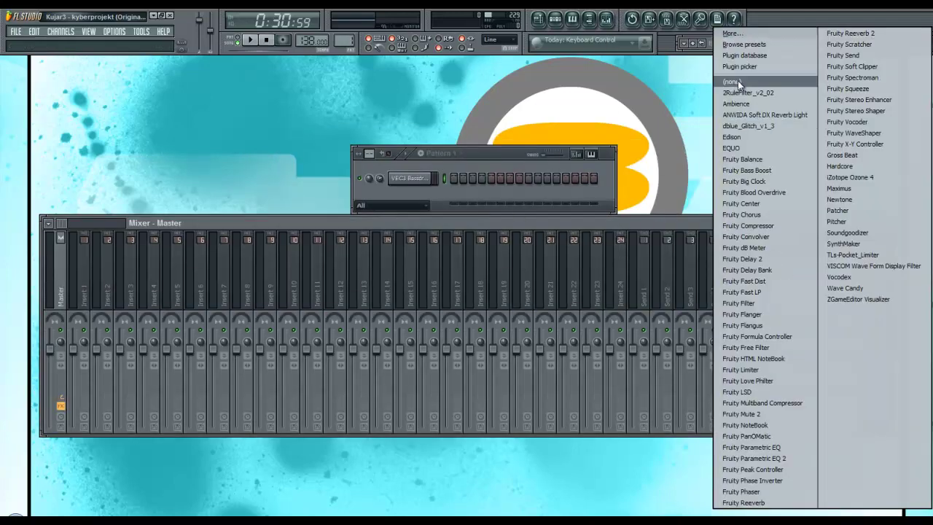
{"action": "left_click", "coordinate": [738, 85]}
{"action": "left_click", "coordinate": [894, 224]}
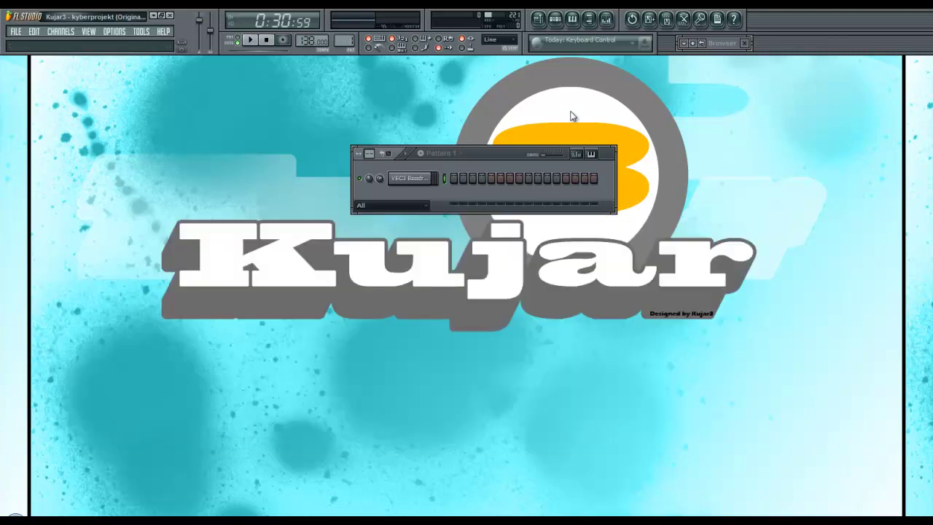
View the one-click audio recording options and the project info settings, closing each without changes
{"action": "left_click", "coordinate": [702, 22]}
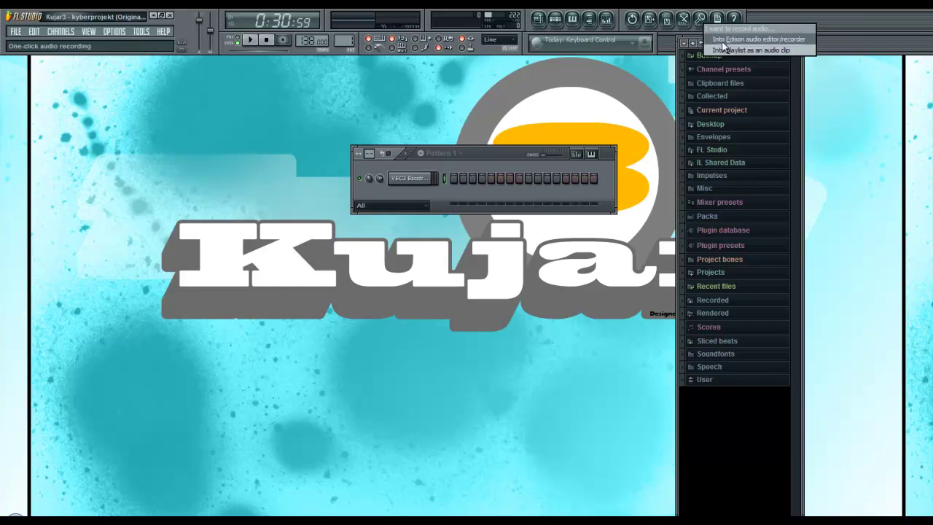
{"action": "left_click", "coordinate": [703, 23]}
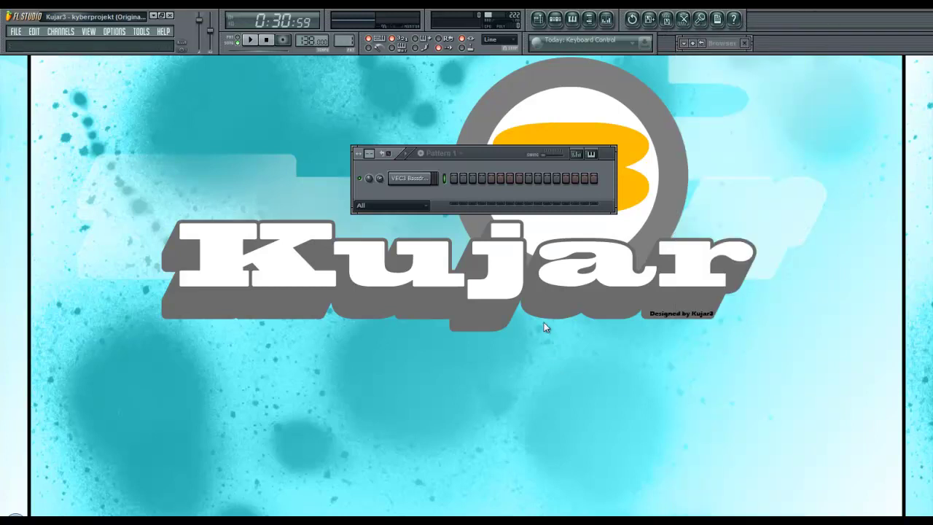
{"action": "left_click", "coordinate": [717, 20]}
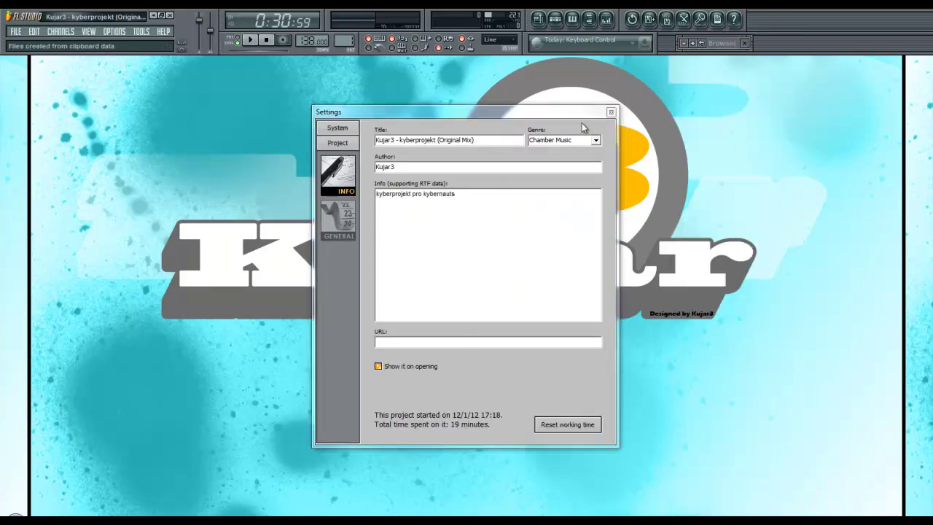
{"action": "left_click", "coordinate": [611, 113]}
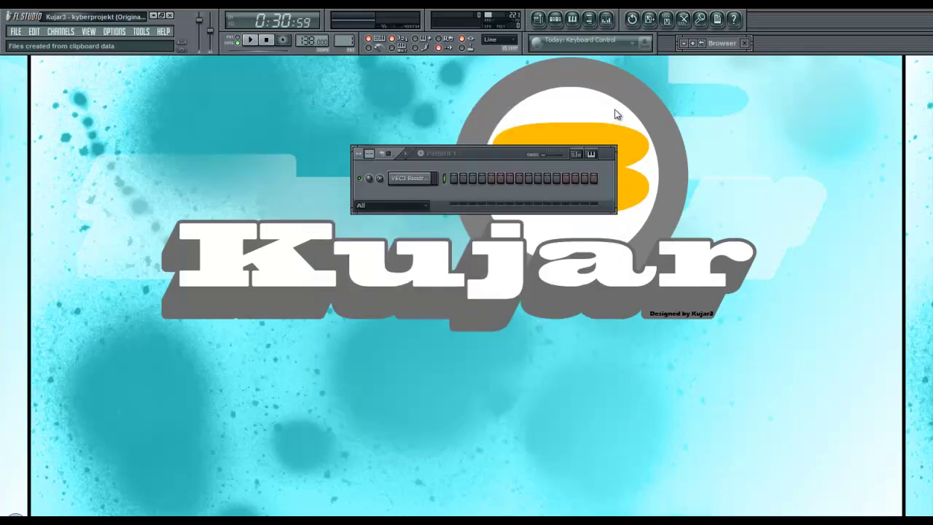
Open the reference manual, view the Audio Recording (USB Microphones) page in the Recording section, and close the manual
{"action": "left_click", "coordinate": [735, 20]}
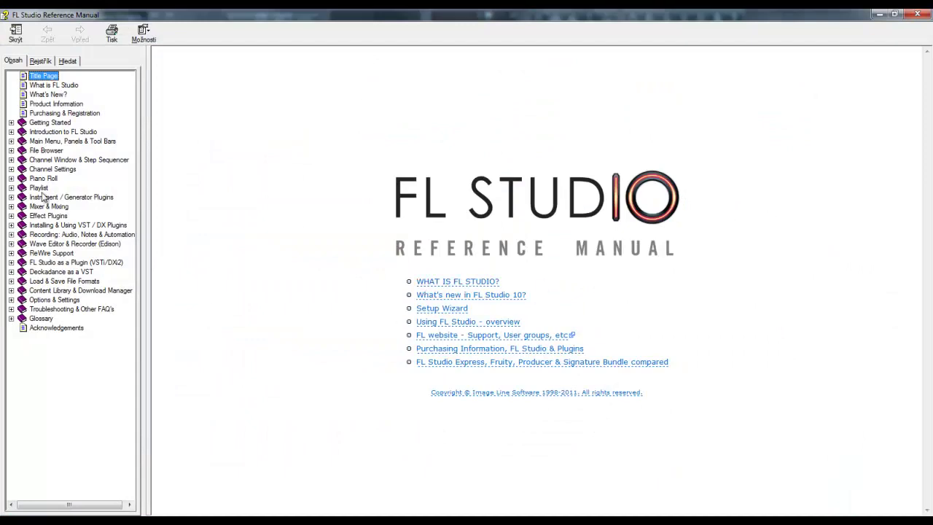
{"action": "left_click", "coordinate": [13, 235]}
{"action": "left_click", "coordinate": [66, 253]}
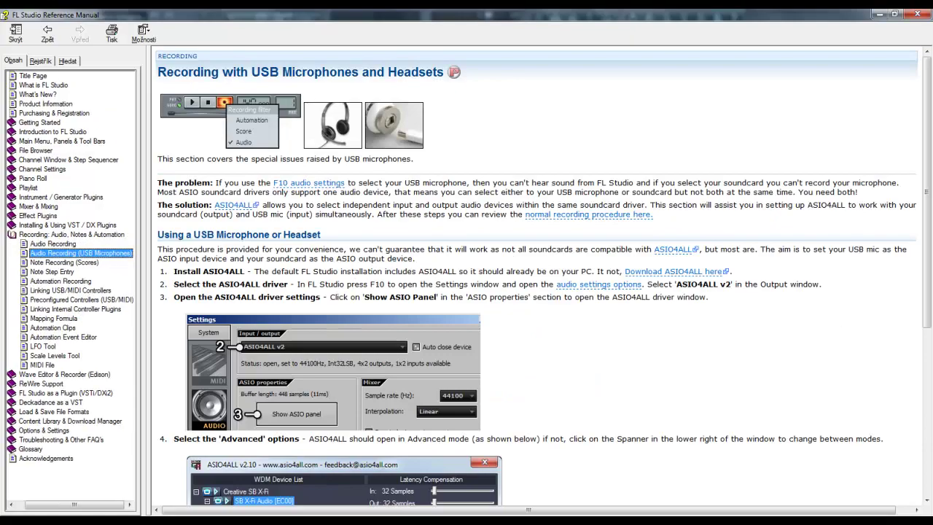
{"action": "scroll", "coordinate": [237, 220], "scroll_direction": "down", "scroll_amount": 5}
{"action": "scroll", "coordinate": [238, 221], "scroll_direction": "up", "scroll_amount": 7}
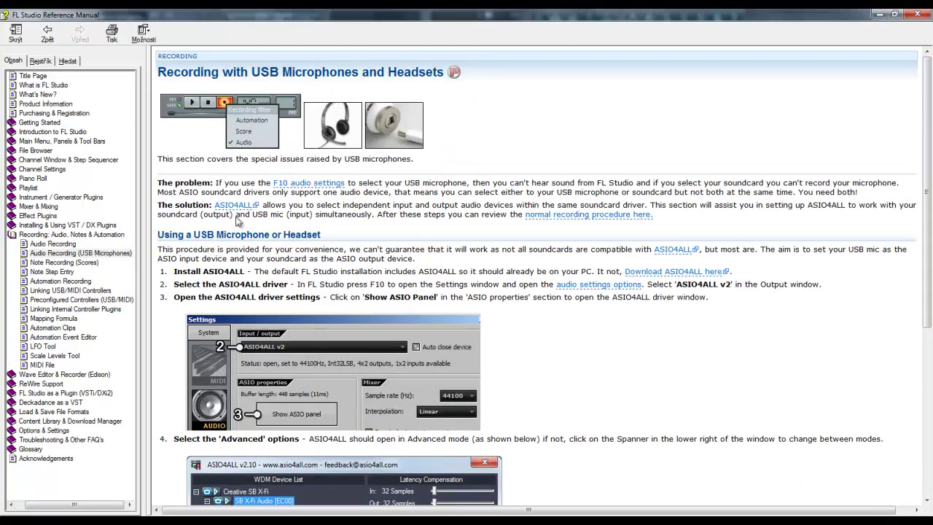
{"action": "left_click", "coordinate": [916, 14]}
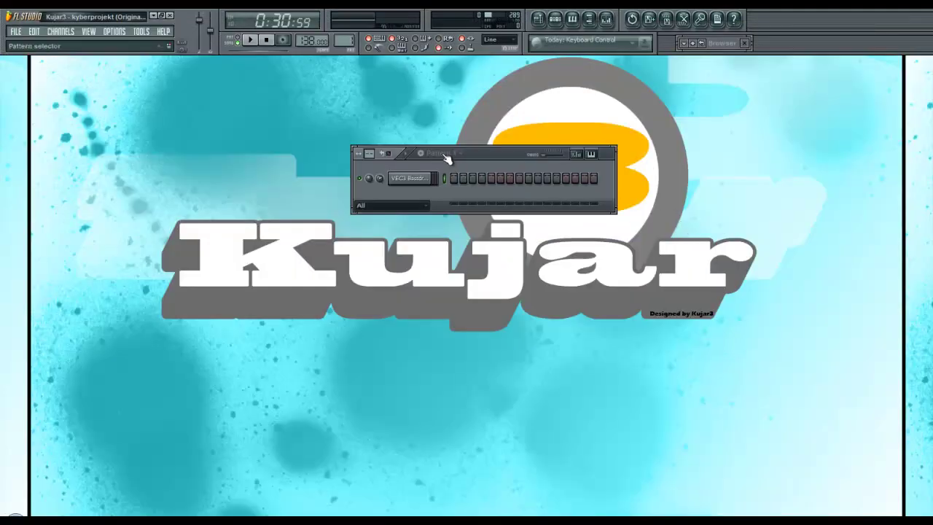
Reposition the step sequencer window lower in the workspace
{"action": "left_click_drag", "start_coordinate": [479, 156], "coordinate": [479, 185]}
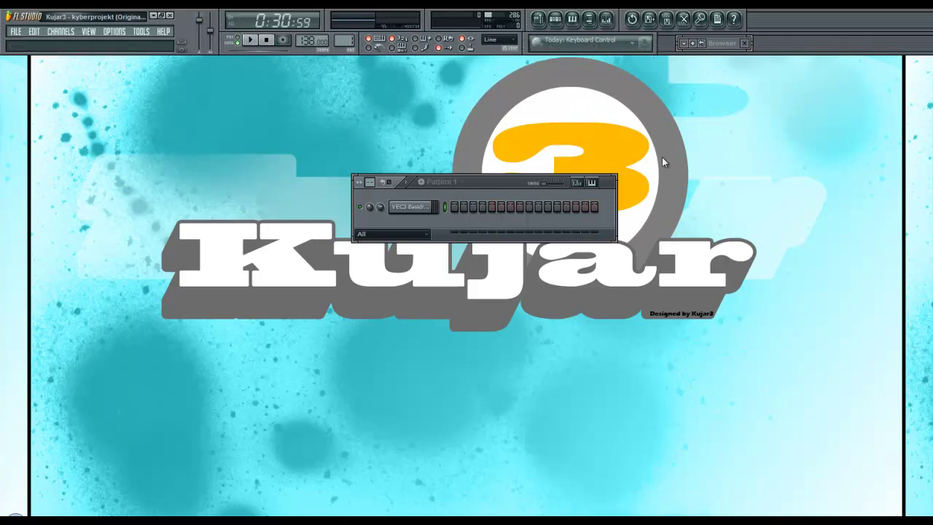
{"action": "left_click_drag", "start_coordinate": [501, 183], "coordinate": [514, 248]}
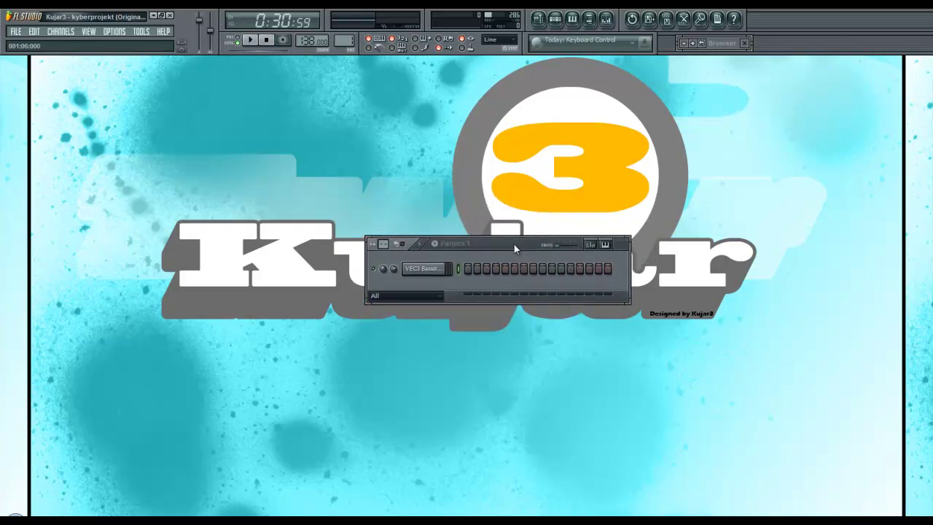
View the online content and events news list and close it without opening any item
{"action": "left_click", "coordinate": [636, 43]}
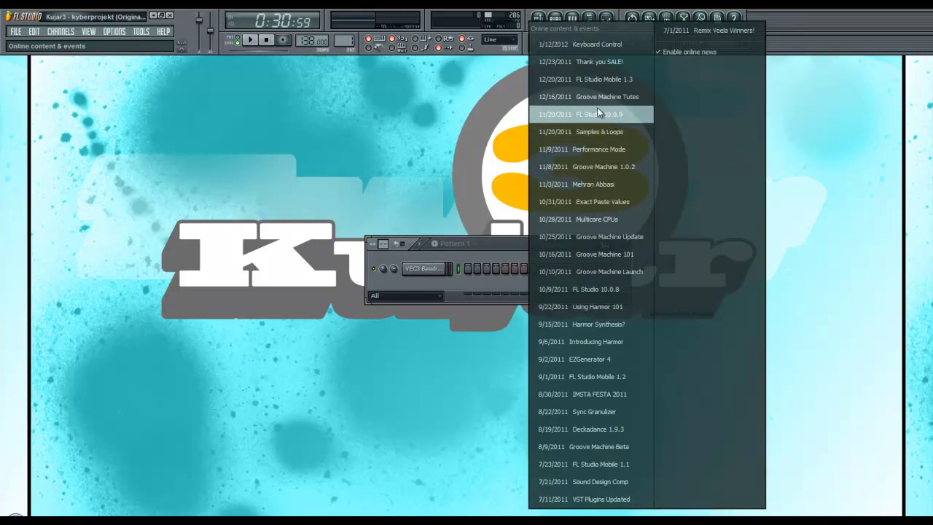
{"action": "left_click", "coordinate": [439, 149]}
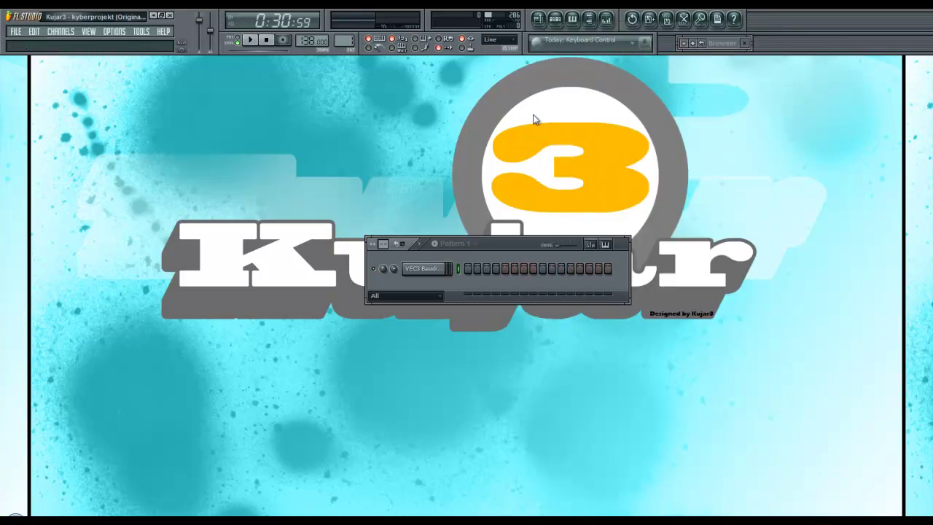
{"action": "mouse_move", "coordinate": [479, 245]}
{"action": "left_mouse_down"}
{"action": "mouse_move", "coordinate": [485, 150]}
{"action": "mouse_move", "coordinate": [496, 248]}
{"action": "left_mouse_up"}
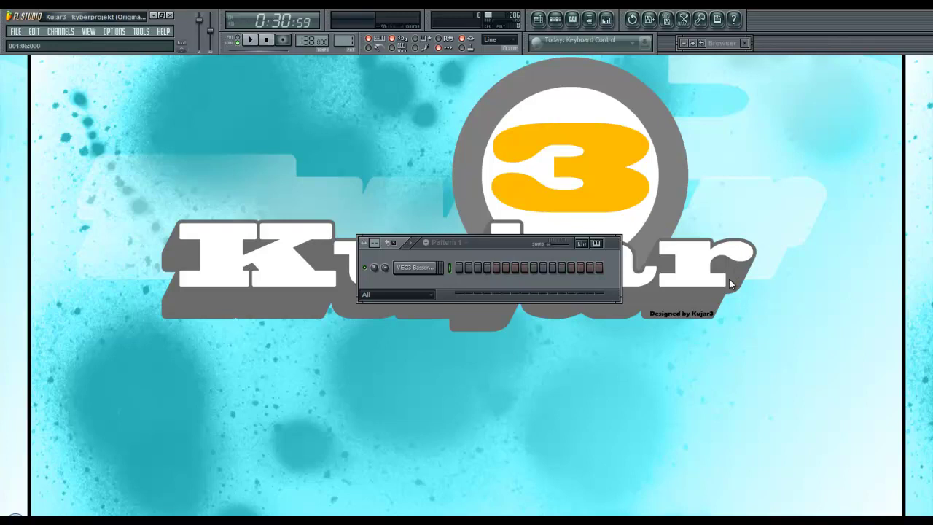
{"action": "left_click", "coordinate": [634, 44]}
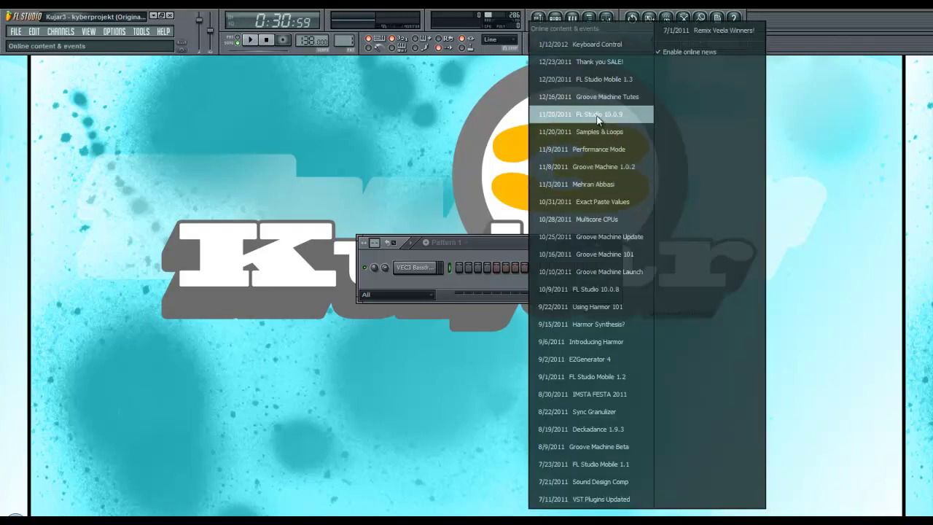
{"action": "left_click", "coordinate": [846, 50]}
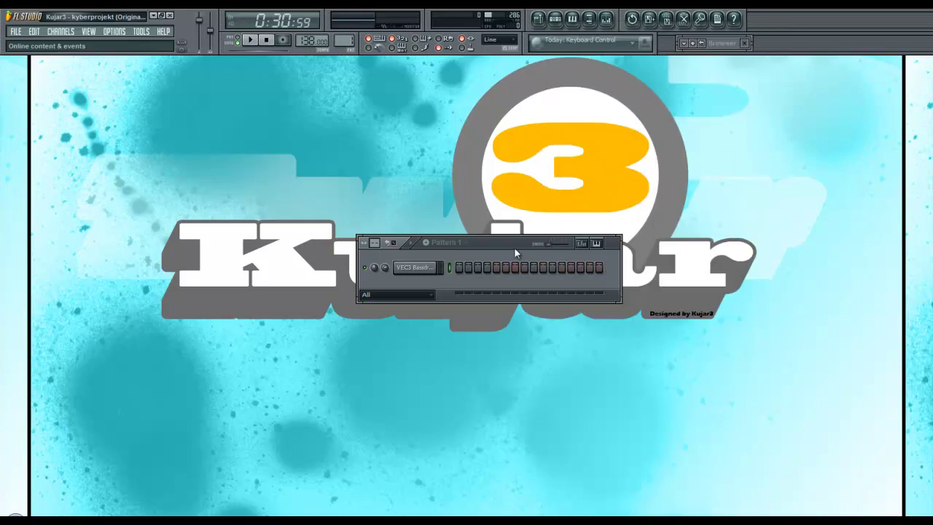
Move the step sequencer window below the background logo and reset the song position to the start
{"action": "left_click_drag", "start_coordinate": [515, 251], "coordinate": [512, 218]}
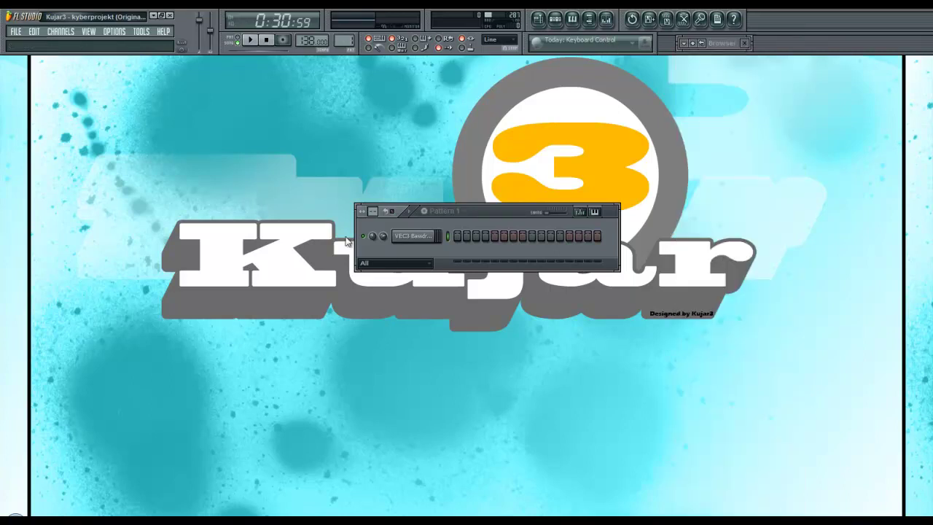
{"action": "left_click_drag", "start_coordinate": [509, 218], "coordinate": [507, 145]}
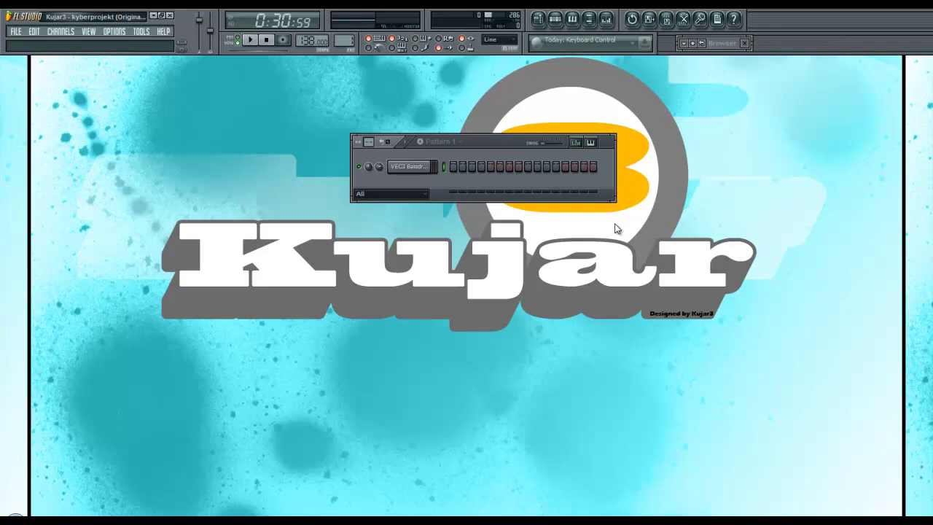
{"action": "left_click_drag", "start_coordinate": [504, 138], "coordinate": [506, 336]}
{"action": "left_click", "coordinate": [267, 40]}
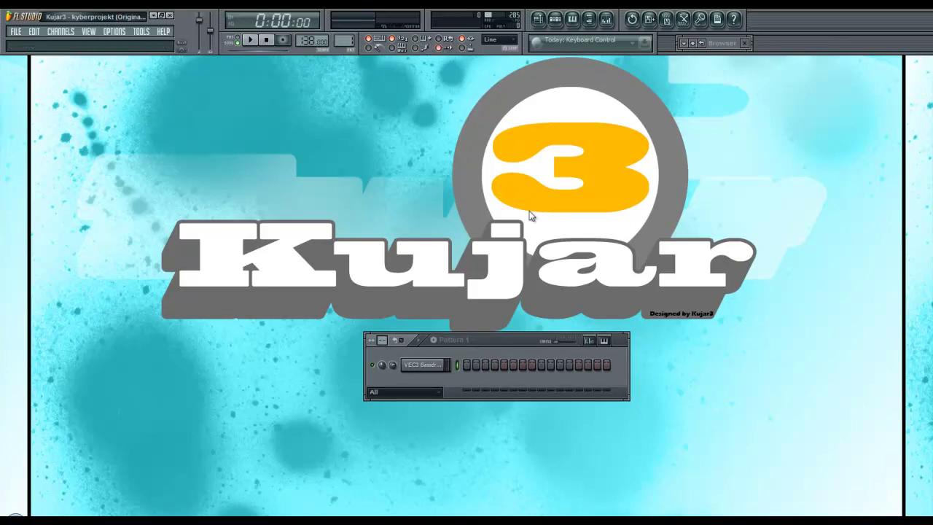
{"action": "mouse_move", "coordinate": [513, 335]}
{"action": "left_mouse_down"}
{"action": "mouse_move", "coordinate": [501, 380]}
{"action": "mouse_move", "coordinate": [519, 353]}
{"action": "mouse_move", "coordinate": [513, 339]}
{"action": "left_mouse_up"}
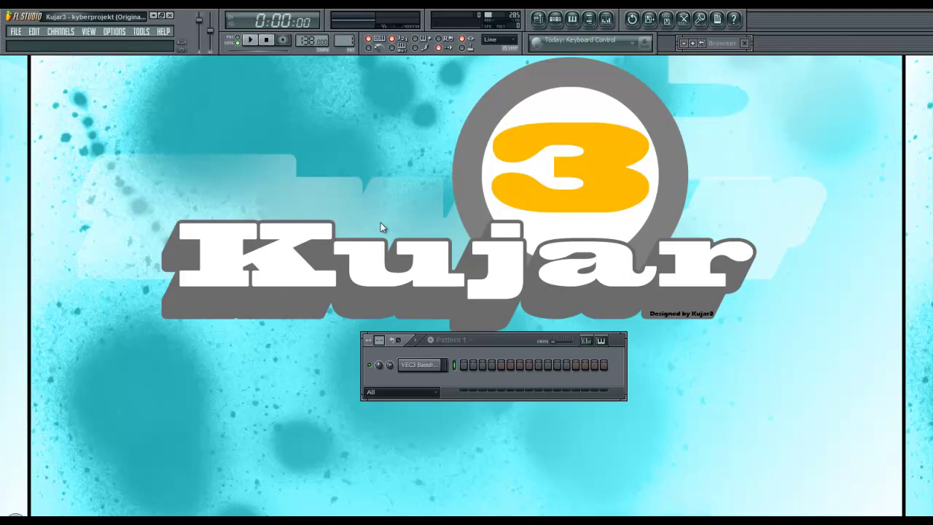
View the background bitmap file chooser, cancel it without picking an image, and move the step sequencer window up over the logo
{"action": "left_click", "coordinate": [227, 237]}
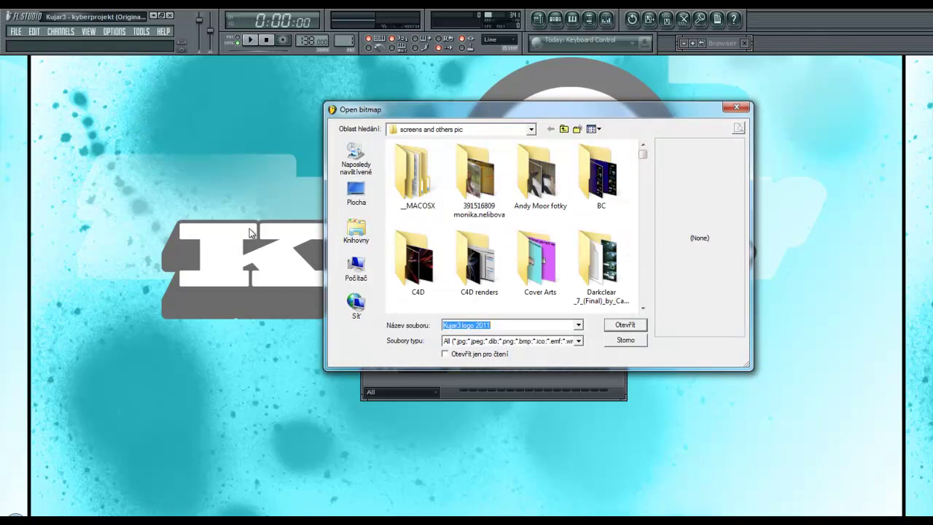
{"action": "left_click", "coordinate": [737, 107]}
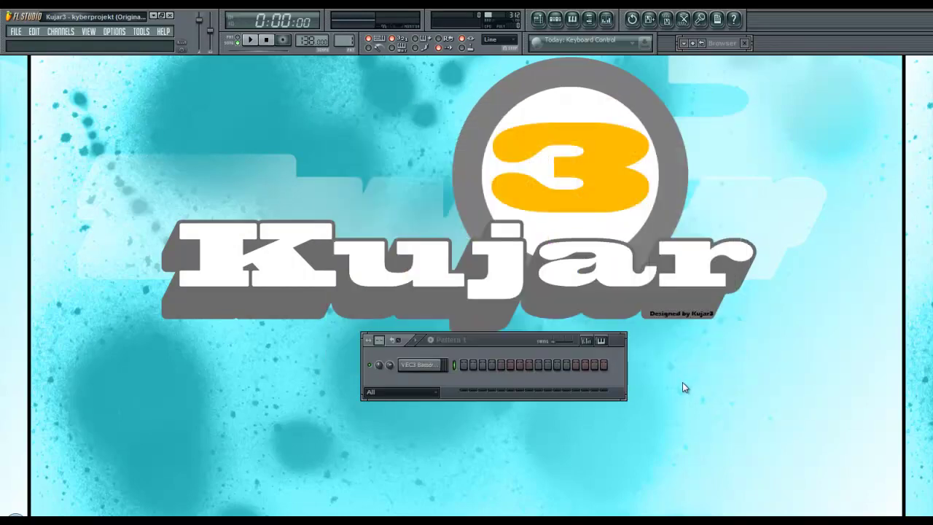
{"action": "left_click_drag", "start_coordinate": [508, 340], "coordinate": [491, 226]}
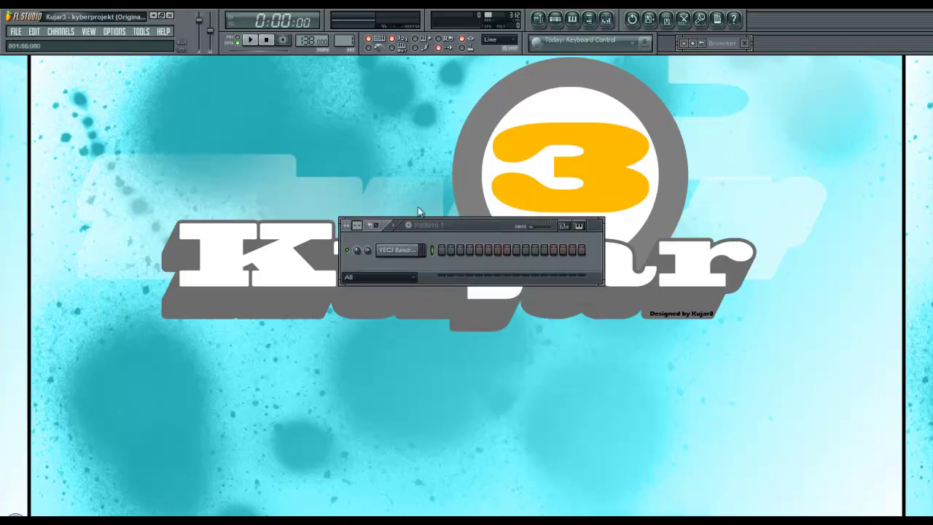